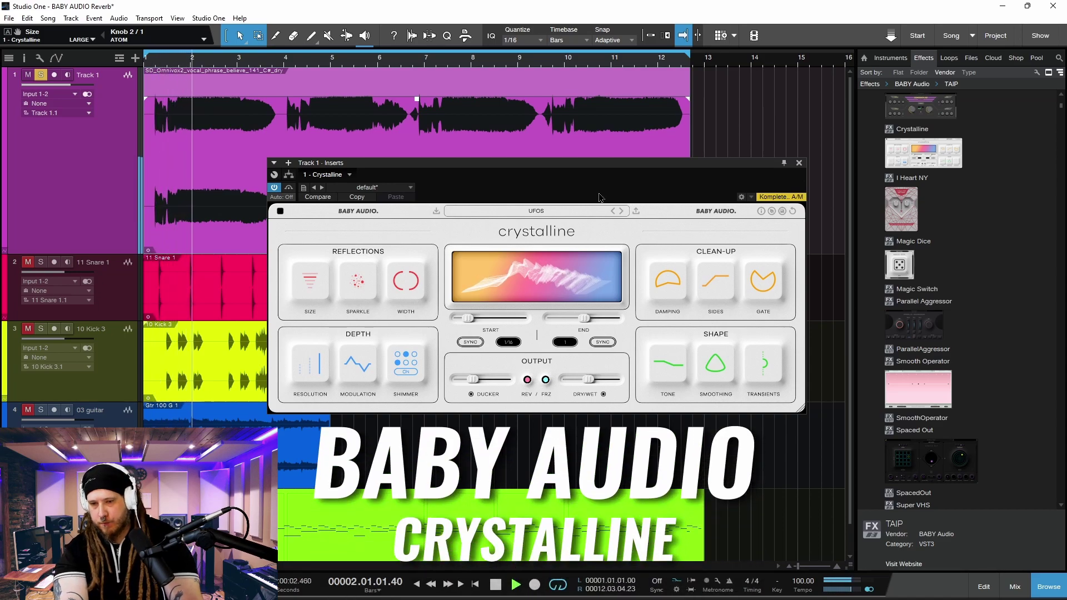
- Enlarge and reposition the Crystalline window, trying the dark theme before returning to light
mouse_move(354, 366)
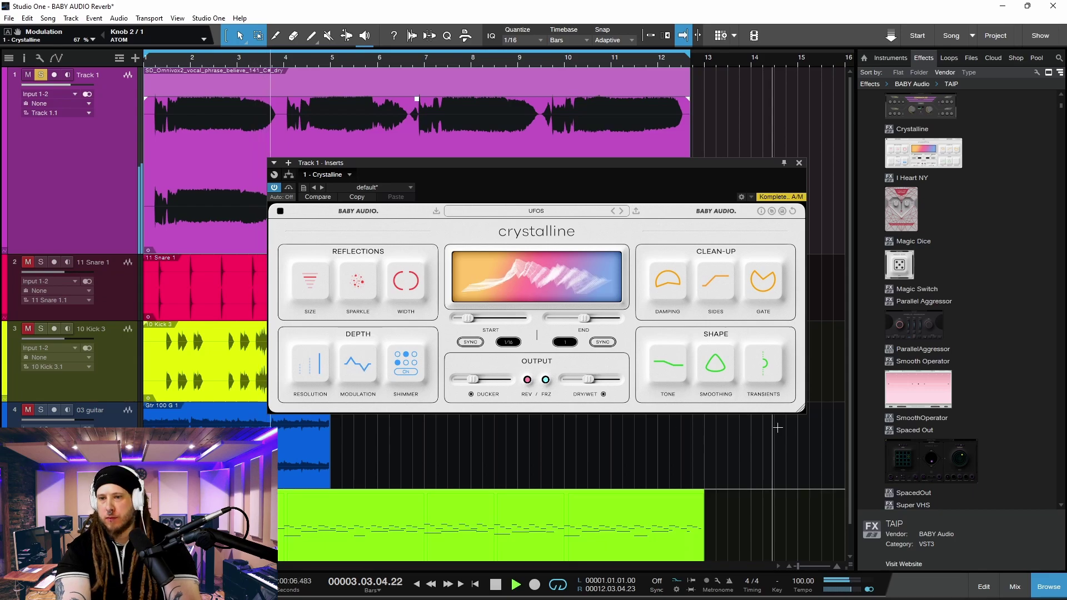
left_click_drag(800, 410, 1012, 492)
left_click_drag(707, 164, 621, 117)
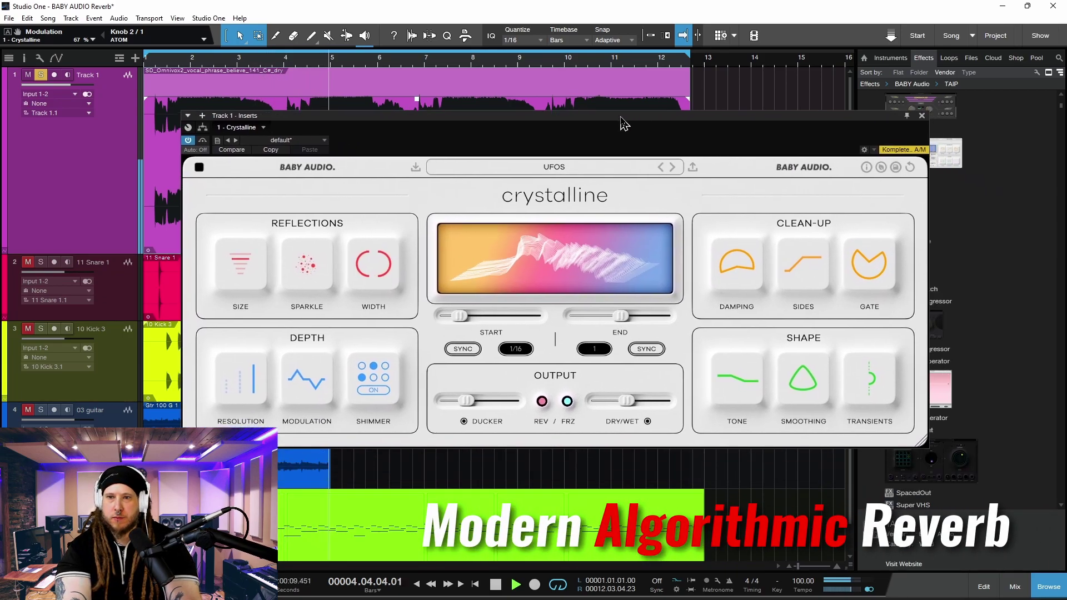
left_click(199, 168)
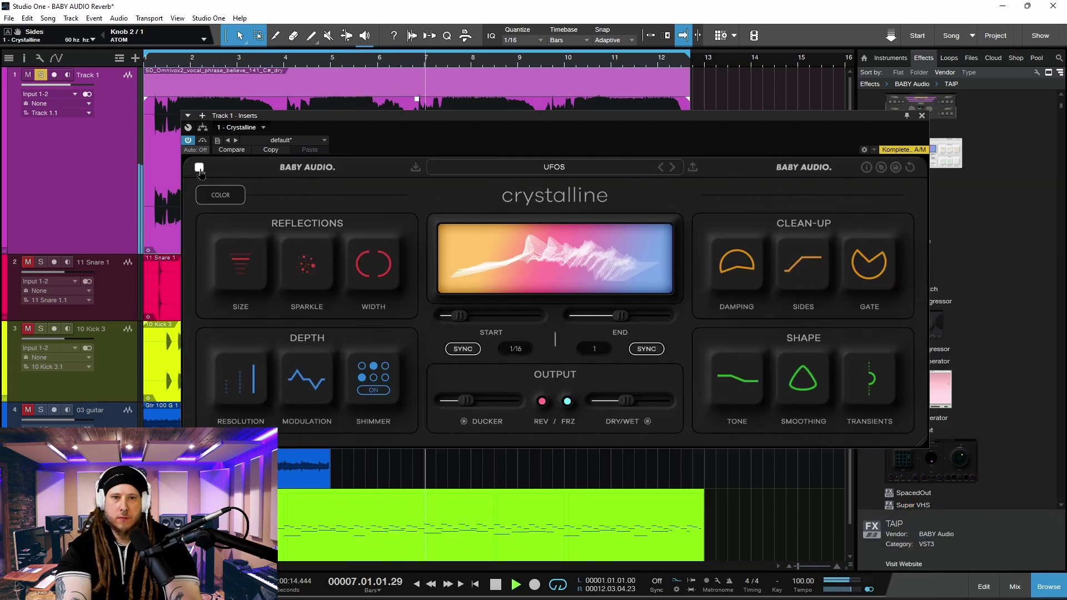
left_click(199, 168)
left_click_drag(584, 132, 577, 155)
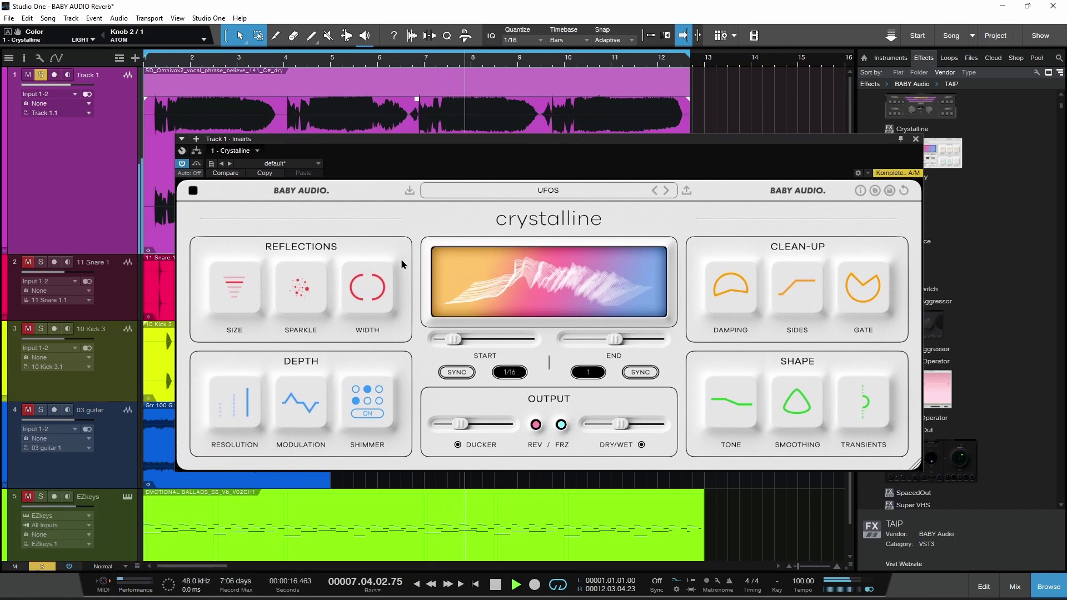
- Narrow the reverb Width to about -6, then widen it to about +3
mouse_move(372, 289)
left_click_drag(371, 328, 375, 308)
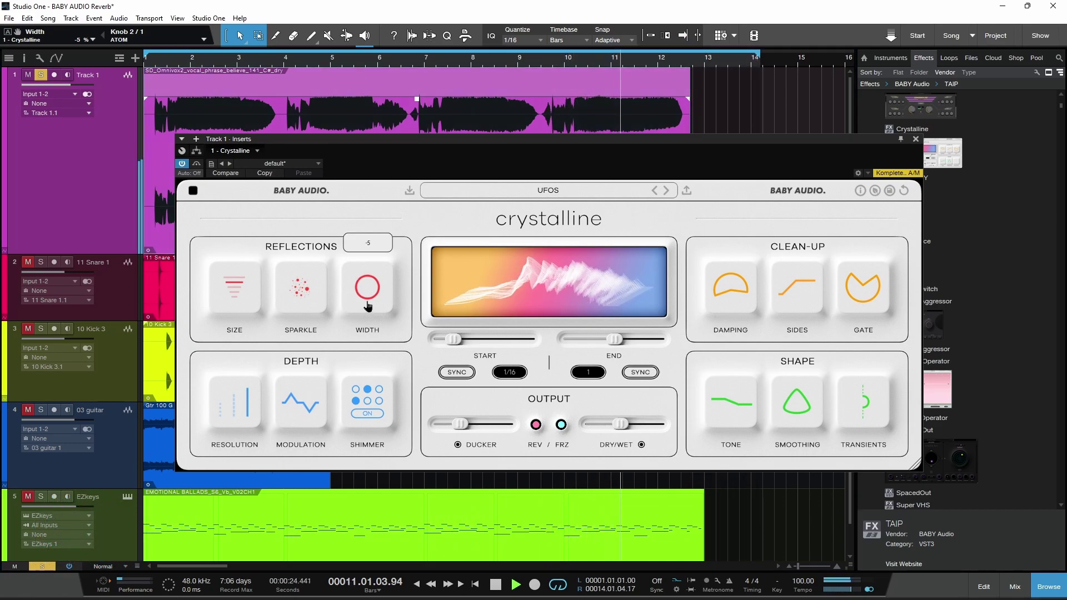
left_click_drag(369, 302, 467, 156)
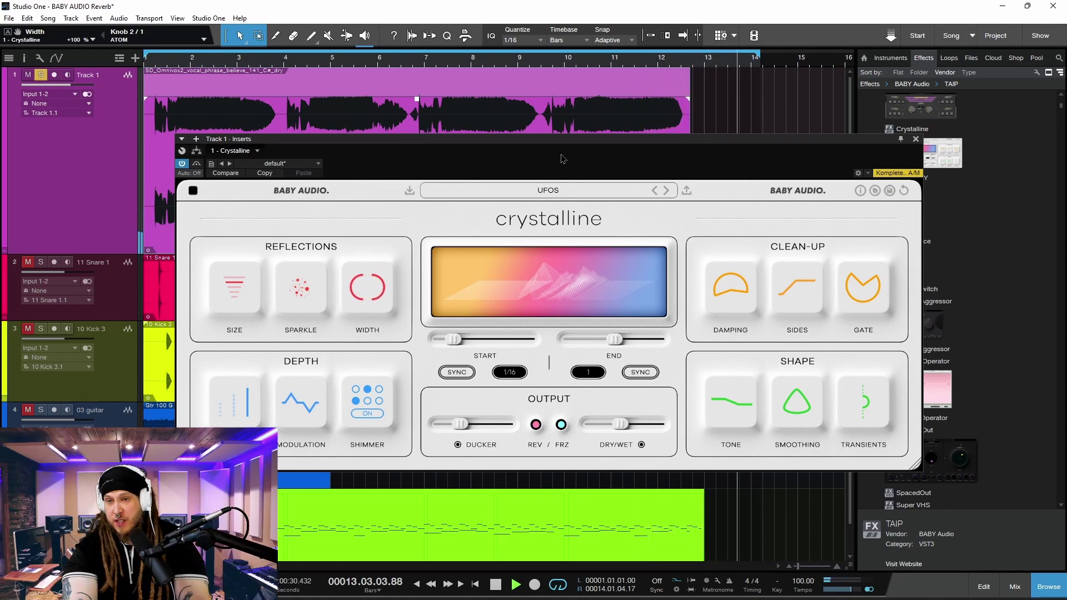
- Stop playback, then shrink the TAIP window and rearrange both plugin windows over Track 1
key("space")
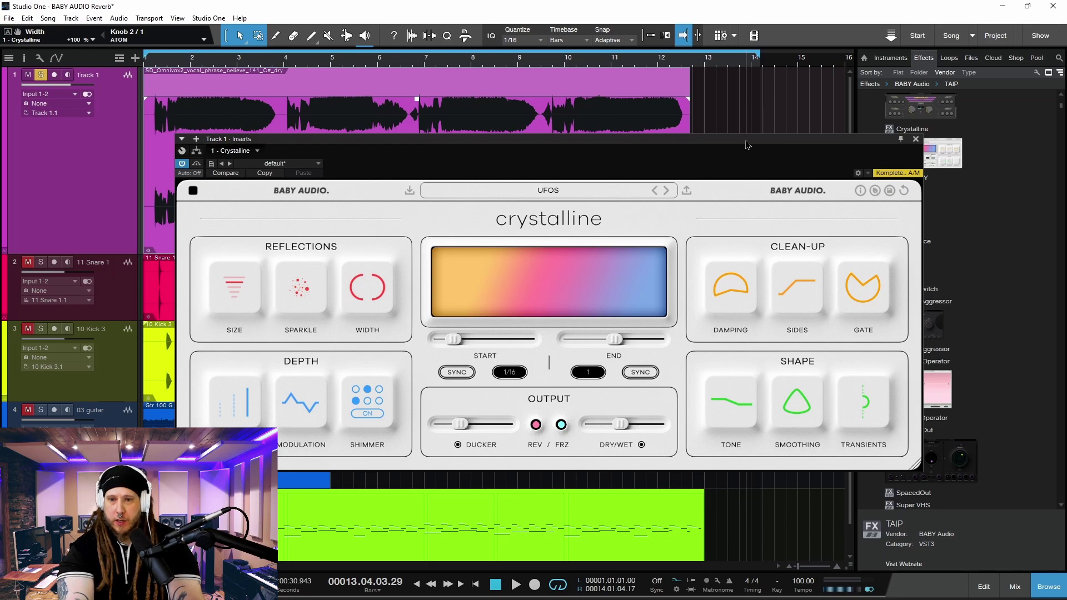
left_click_drag(748, 145, 644, 127)
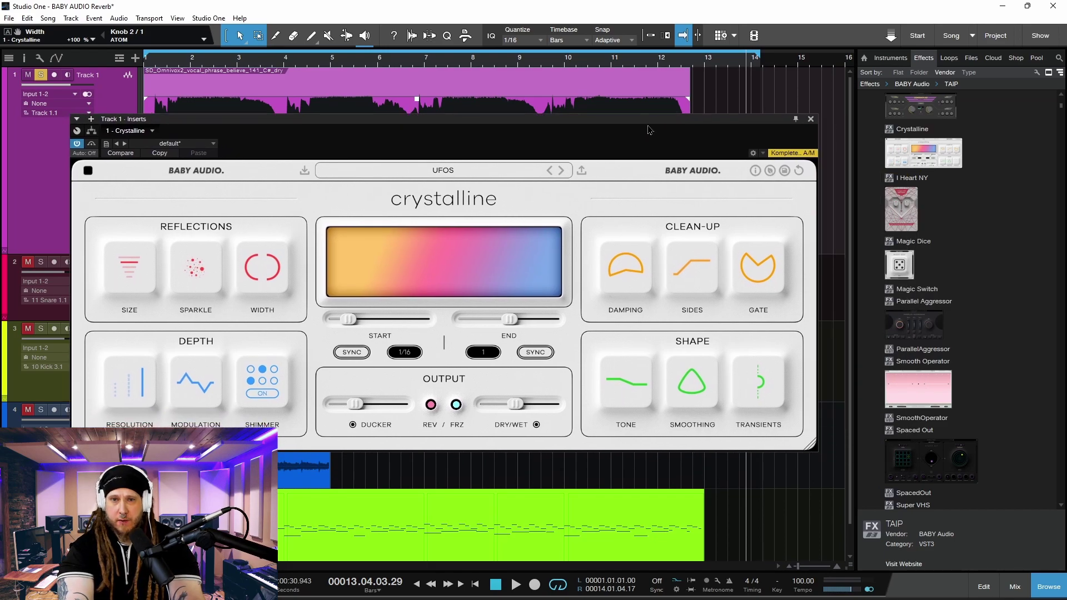
scroll(960, 271, "down", 2)
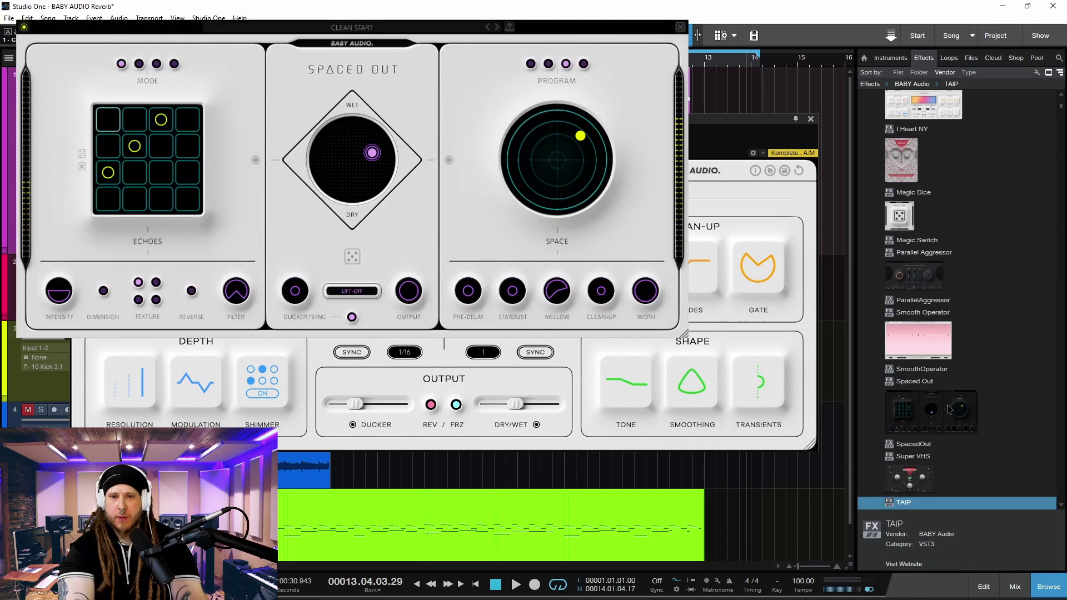
scroll(949, 410, "up", 2)
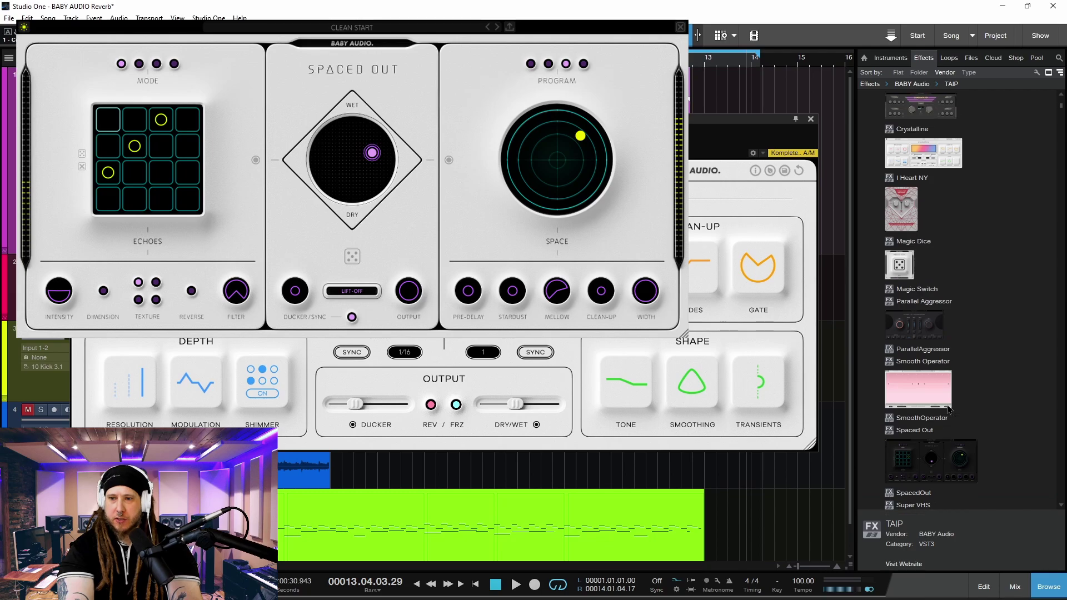
left_click_drag(611, 119, 685, 123)
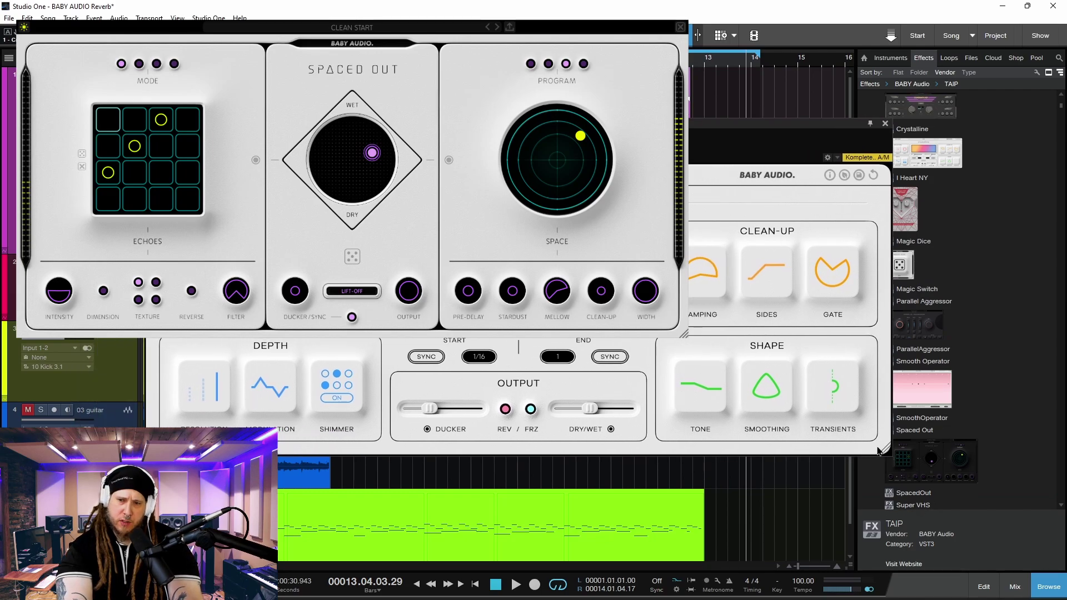
left_click_drag(883, 448, 754, 398)
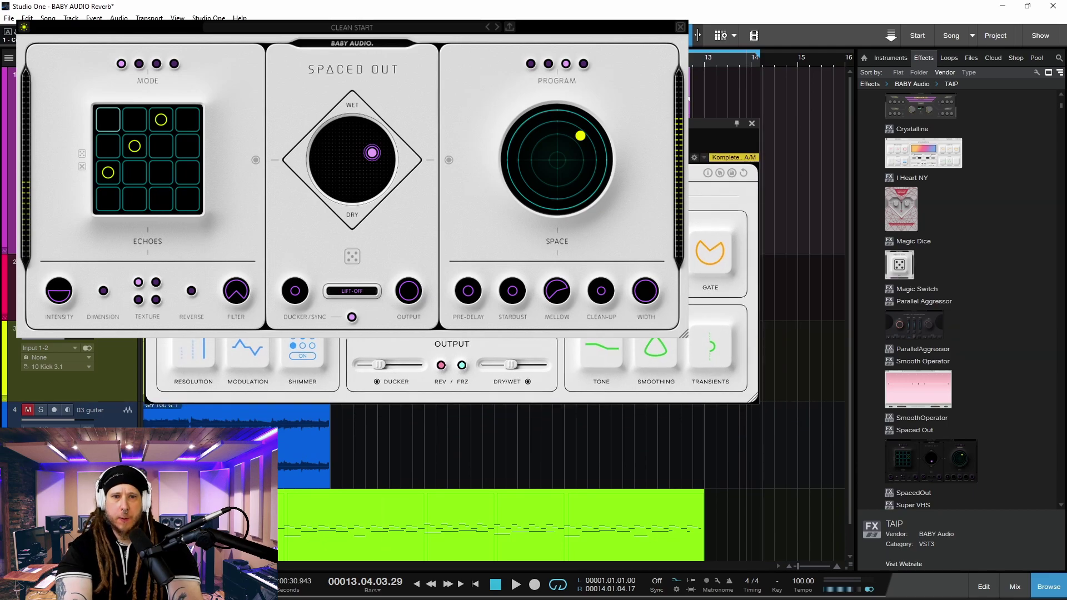
left_click_drag(717, 124, 787, 147)
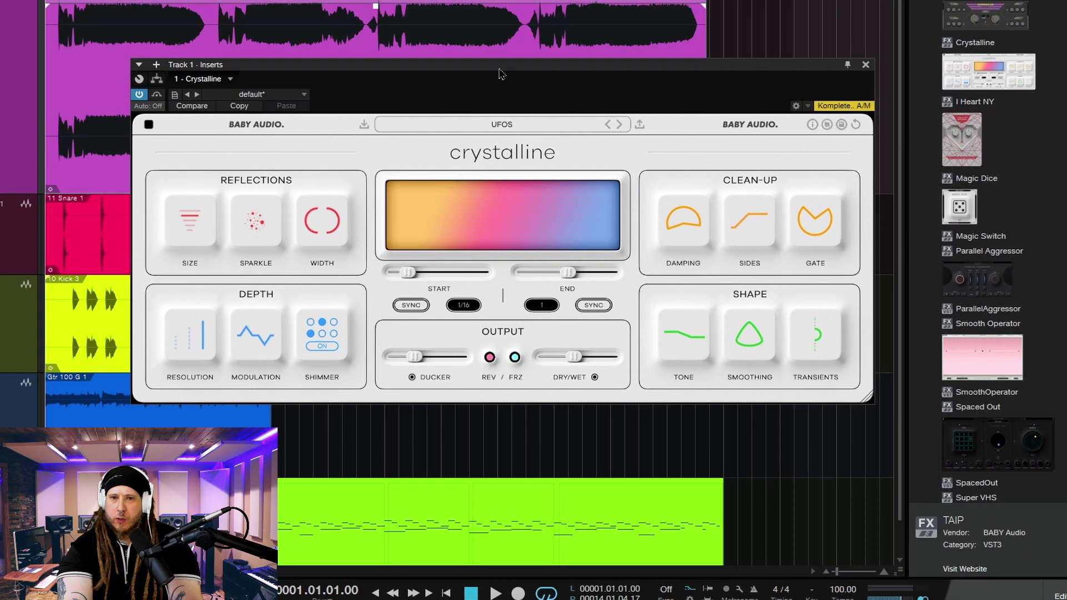
- Move the Crystalline window up and left and drag its corner to enlarge it
left_click_drag(500, 74, 469, 45)
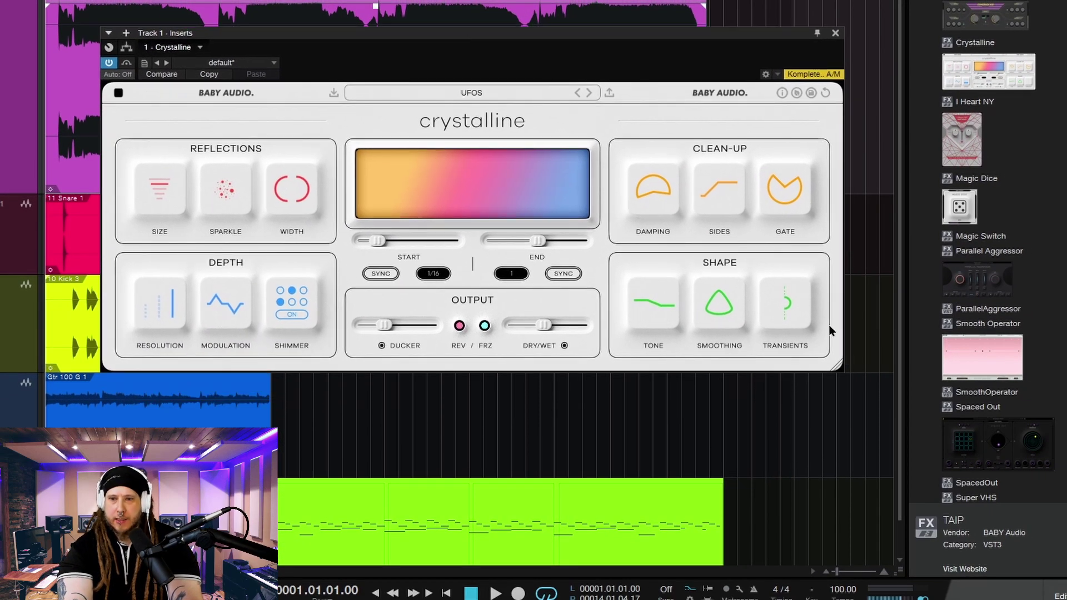
left_click_drag(836, 367, 949, 433)
left_click_drag(576, 39, 583, 51)
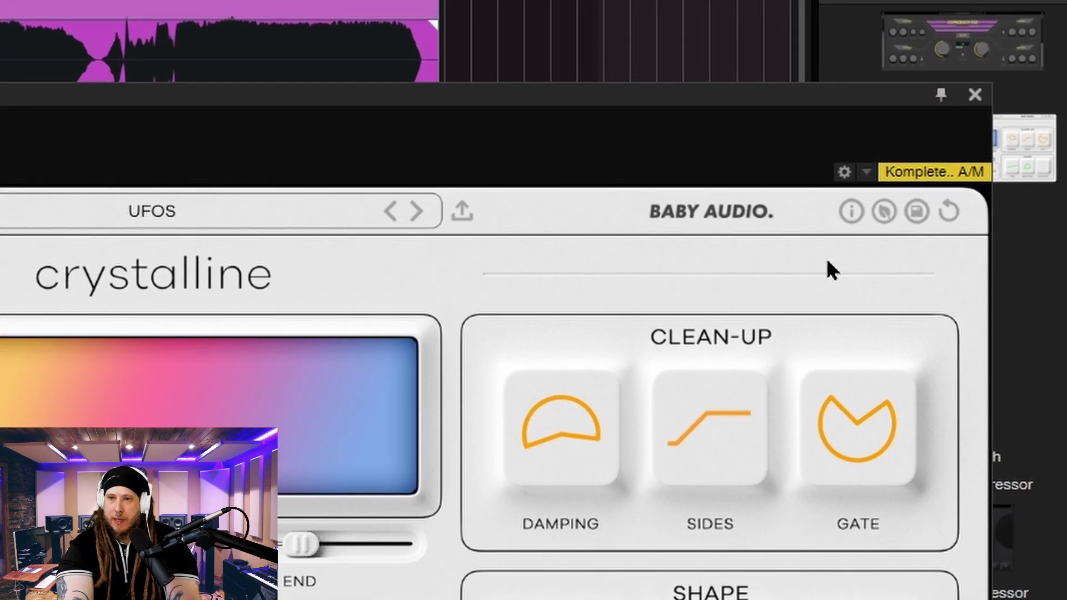
- Turn on help descriptions for the controls and switch Crystalline to its dark theme
left_click(850, 217)
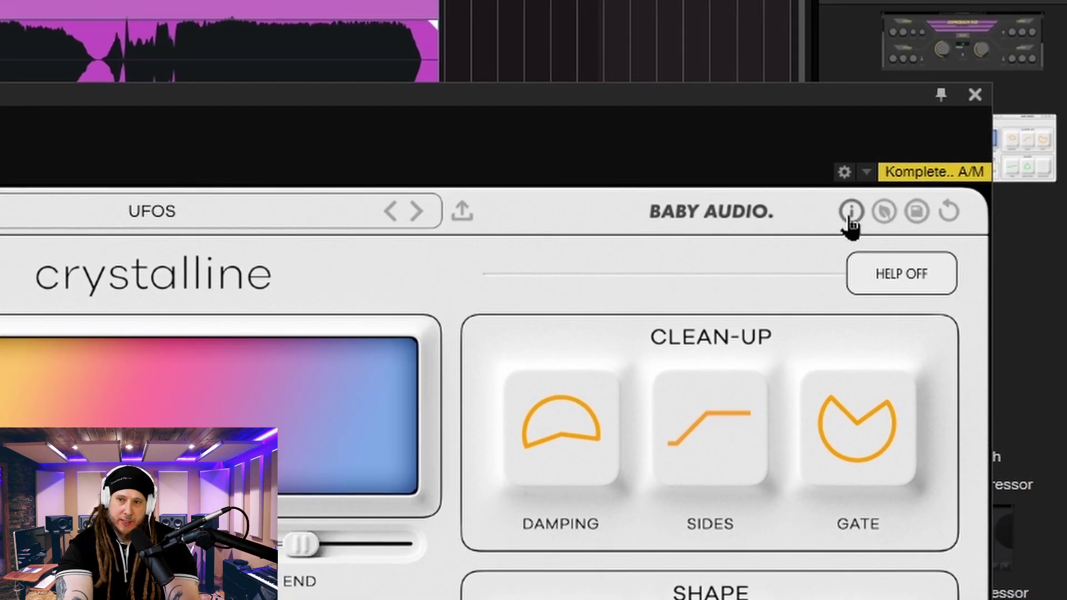
left_click(850, 217)
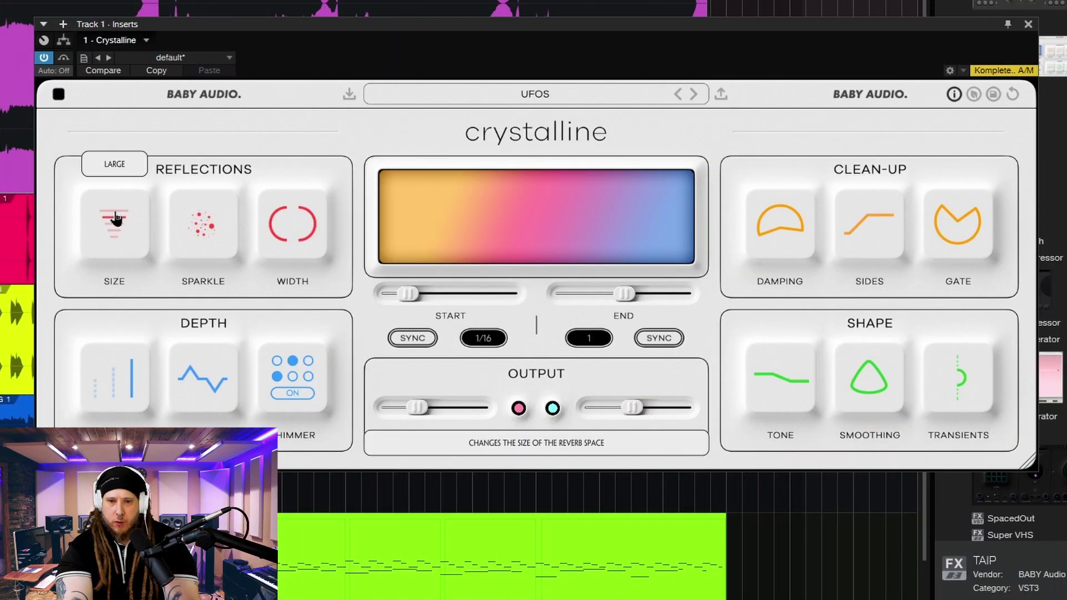
mouse_move(193, 225)
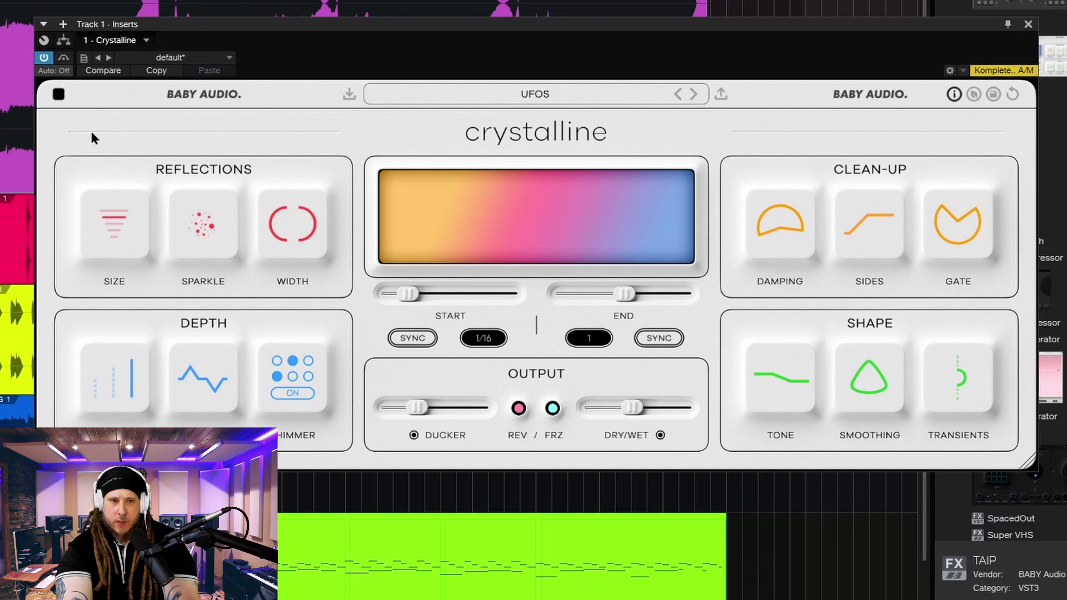
left_click(59, 95)
- Shrink the plugin window slightly and move it up and left
mouse_move(113, 217)
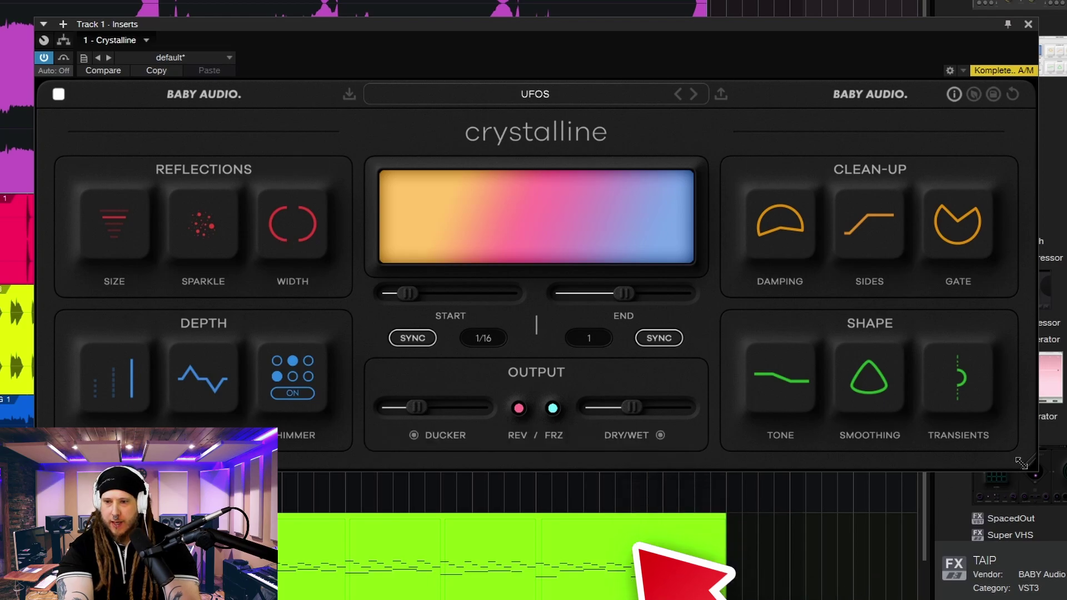
left_click_drag(1022, 463, 911, 507)
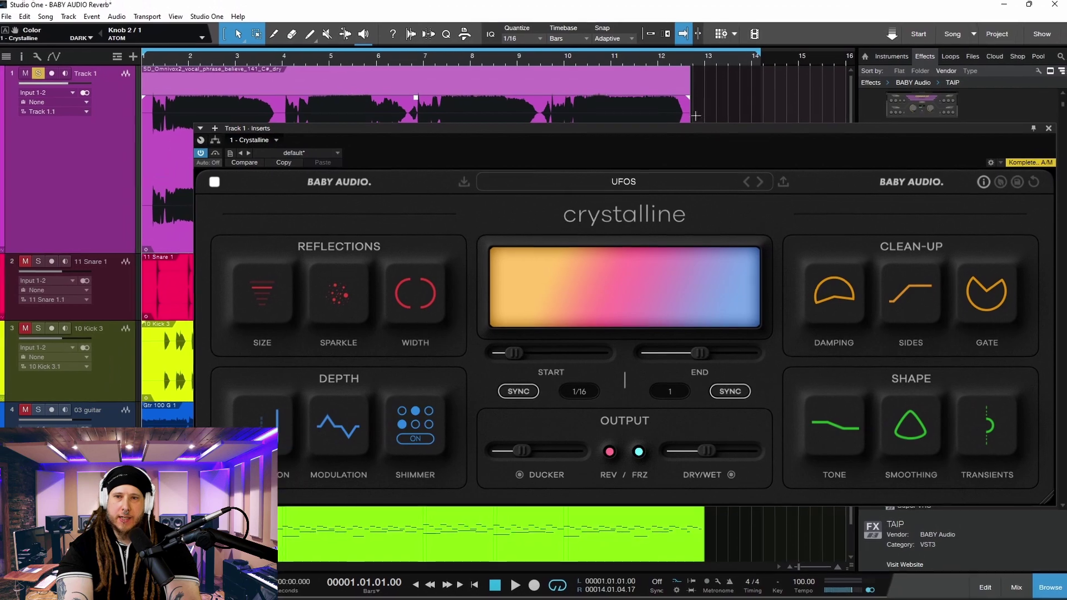
left_click_drag(708, 99, 612, 77)
left_click_drag(616, 118, 621, 121)
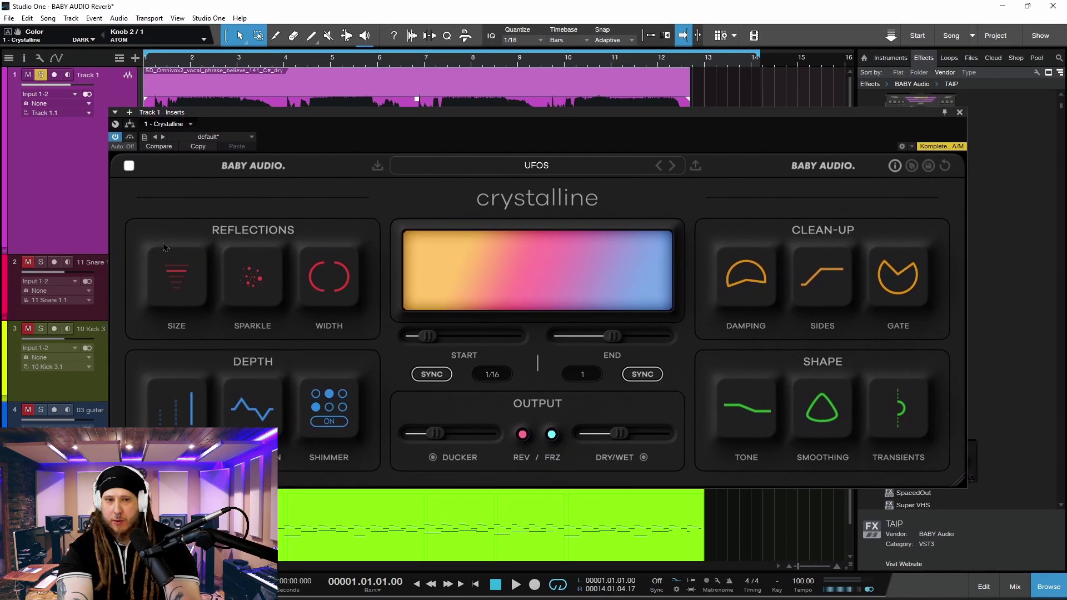
- Shrink the reverb Size from LARGE down to TINY and set the END time back to 1
left_click_drag(497, 122, 507, 131)
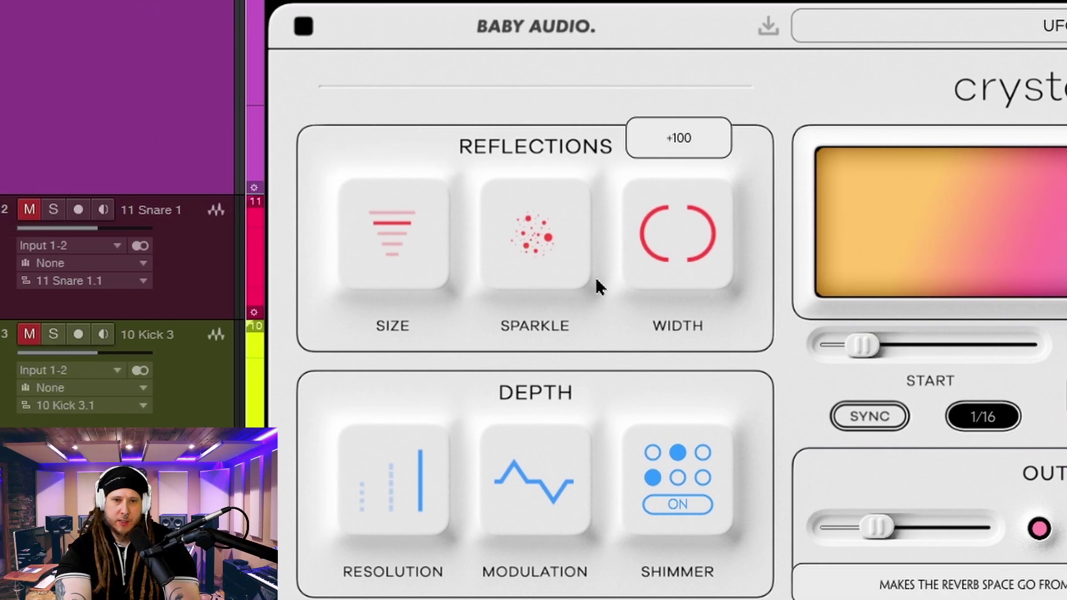
left_click_drag(388, 243, 382, 344)
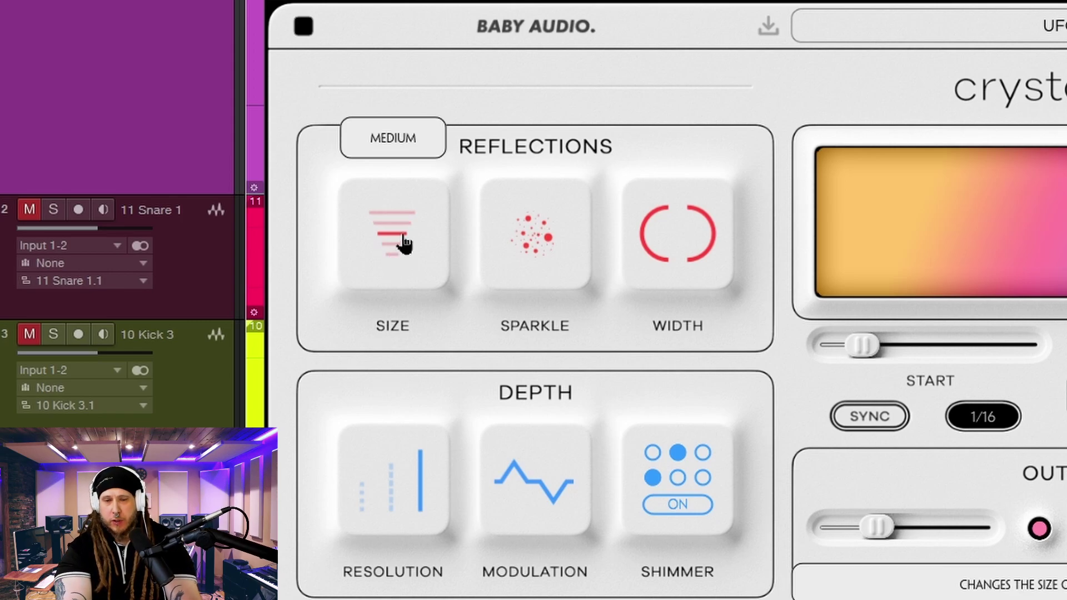
left_click_drag(401, 251, 389, 357)
left_click_drag(404, 253, 401, 319)
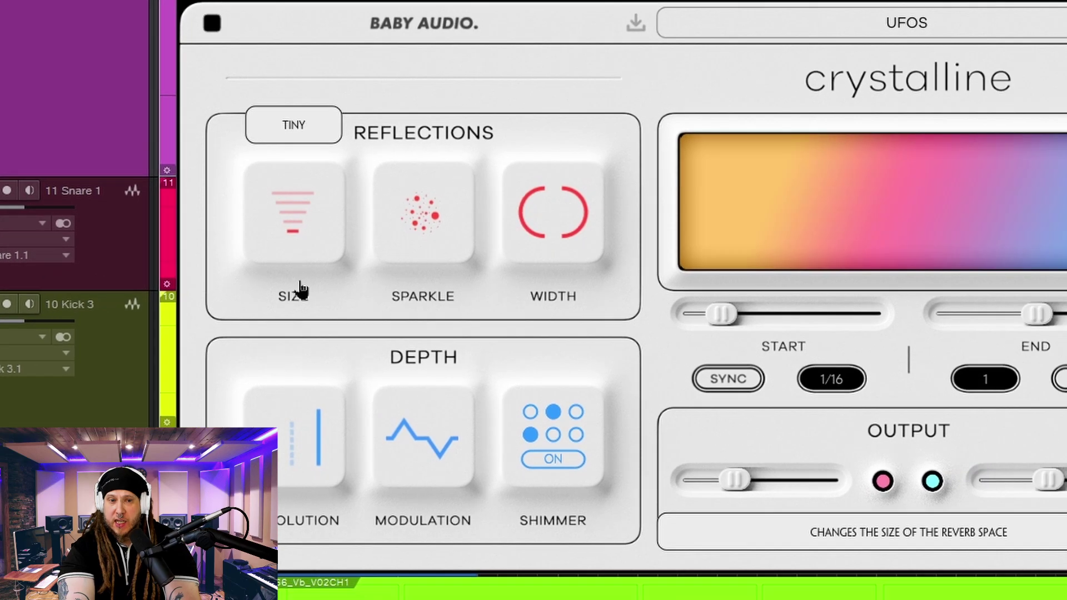
mouse_move(1033, 323)
left_mouse_down()
mouse_move(1064, 324)
mouse_move(1038, 324)
left_mouse_up()
left_click_drag(691, 260, 690, 257)
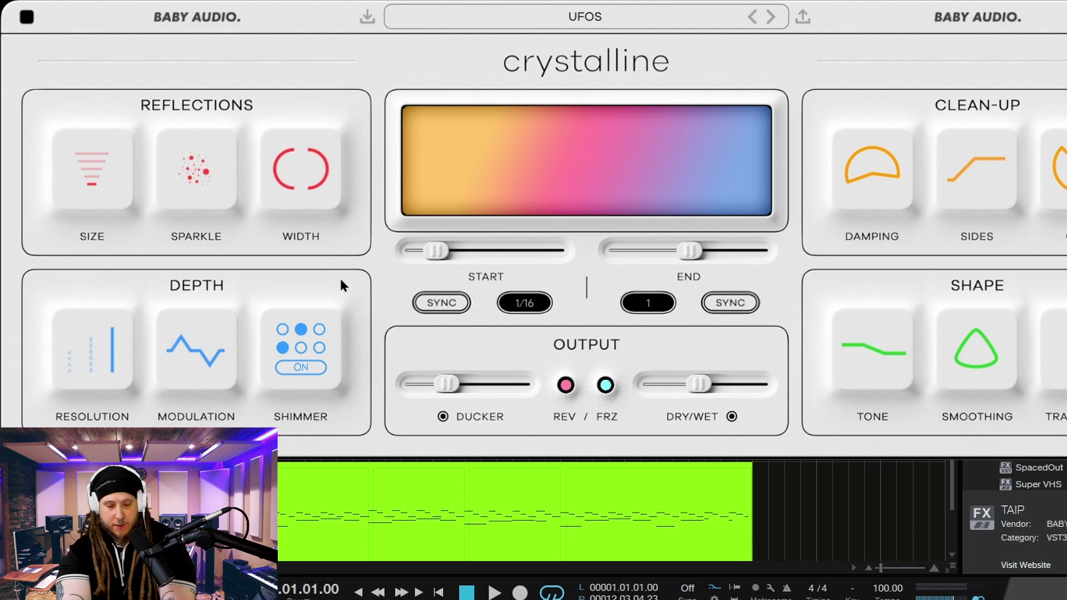
- Play the track, lower Dry/Wet to 37, and raise the reverb Size to SPACEY
key("space")
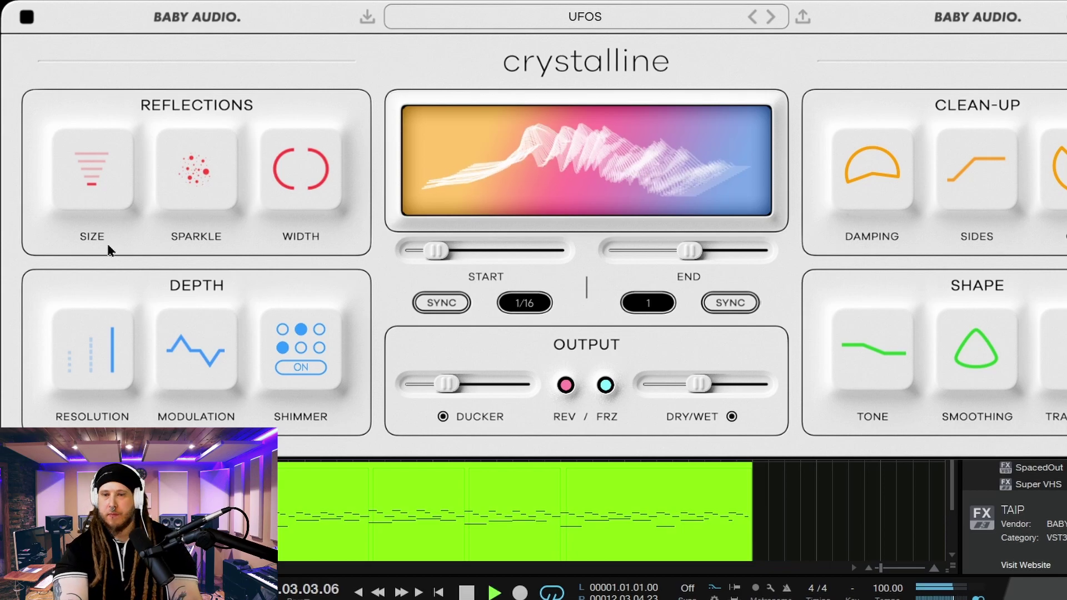
left_click_drag(698, 384, 694, 387)
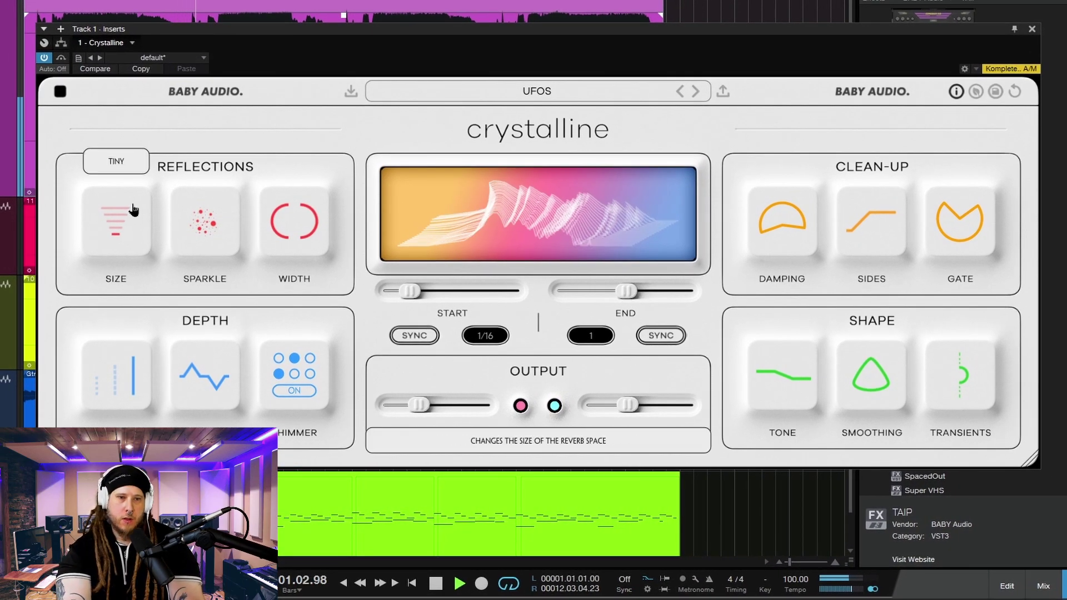
left_click_drag(133, 205, 136, 133)
key("space")
left_click_drag(120, 214, 134, 233)
mouse_move(198, 217)
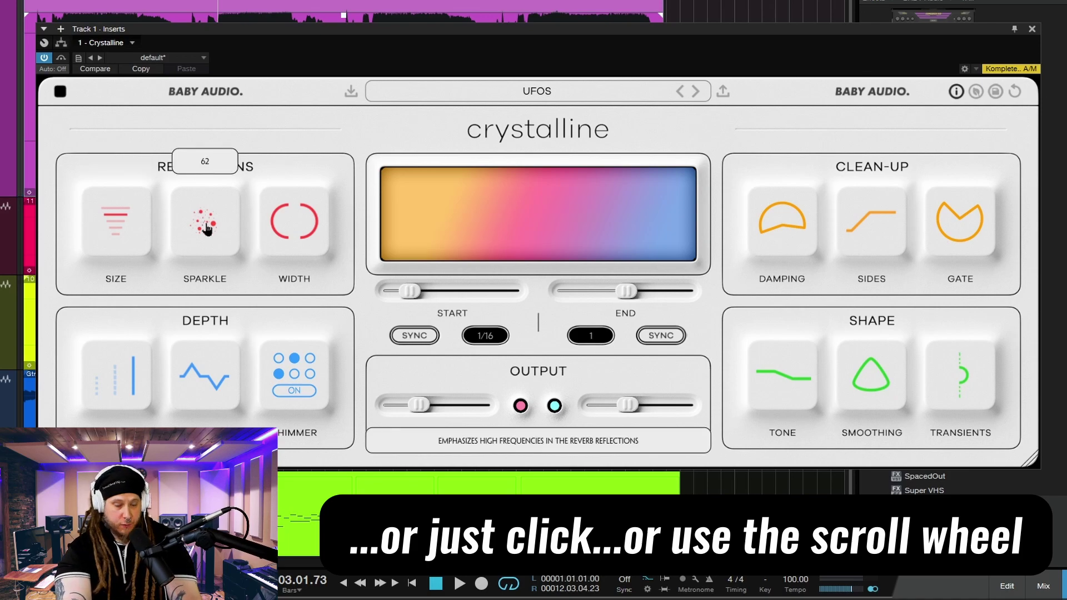
- Restart playback and turn Sparkle all the way down to 0
key("space")
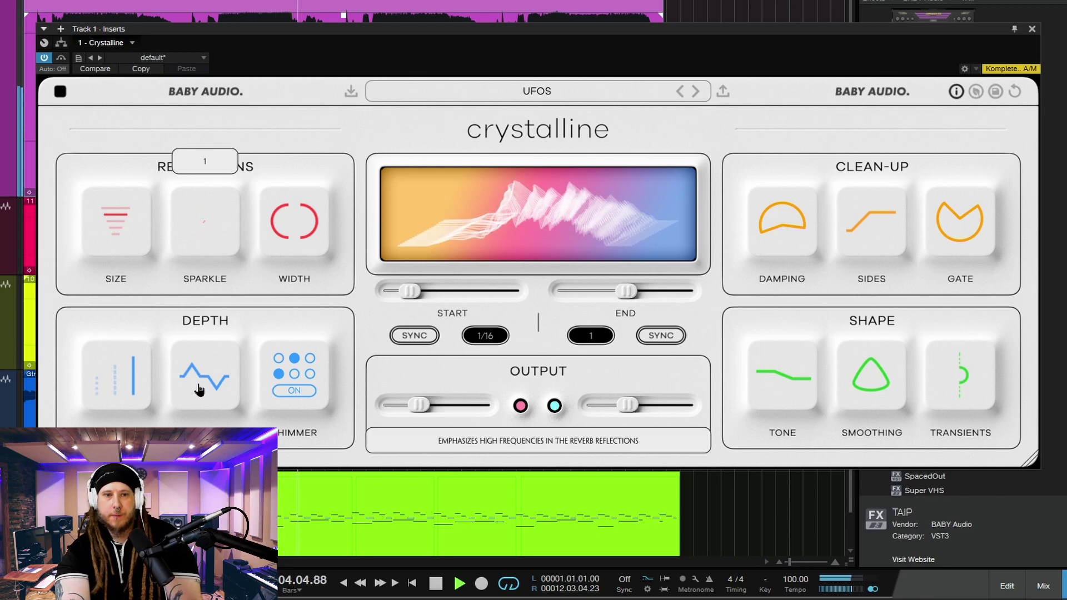
left_click_drag(198, 393, 199, 396)
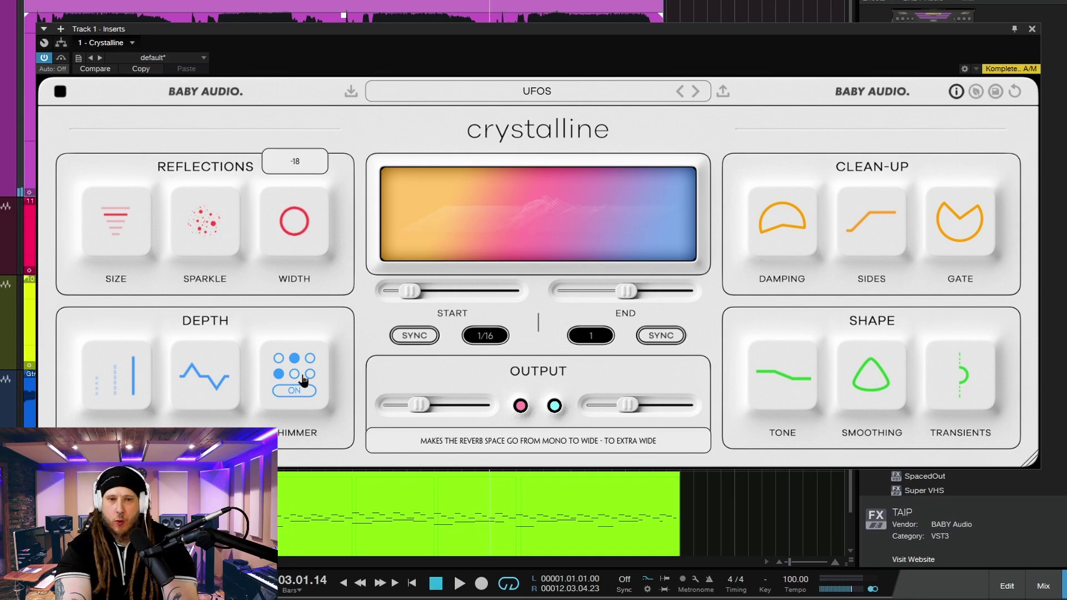
mouse_move(315, 394)
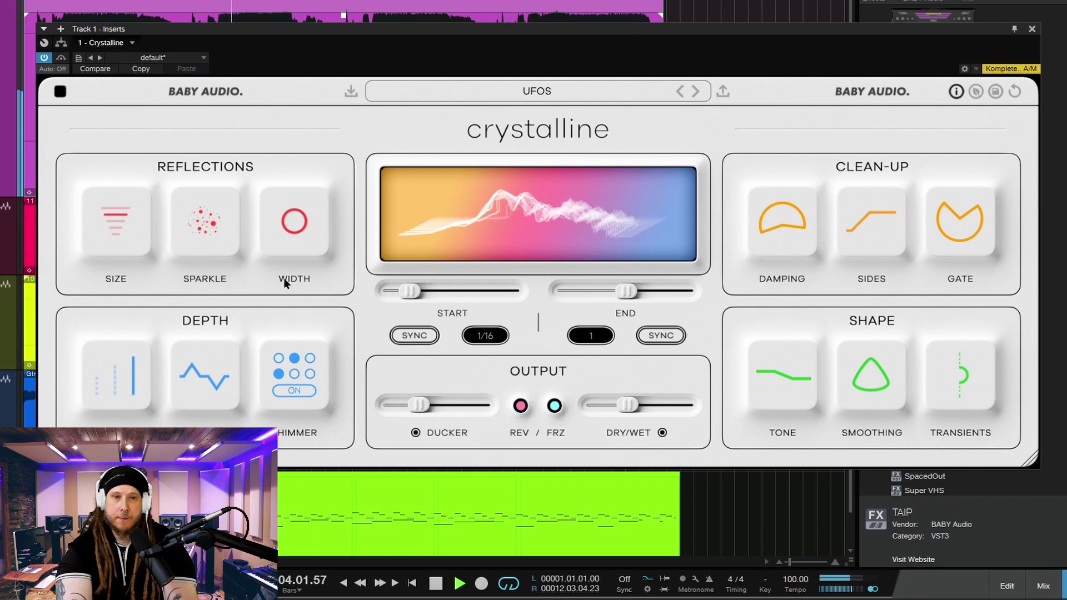
- Collapse Width to -100 mono, then widen it to about +86
left_click_drag(293, 276, 281, 468)
mouse_move(293, 220)
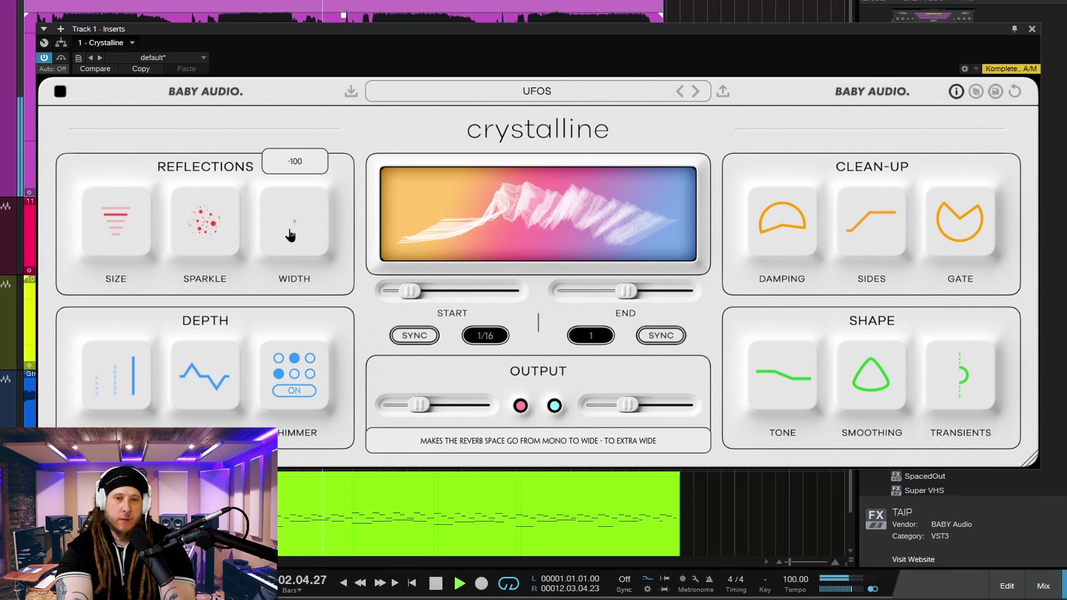
left_click_drag(289, 235, 278, 60)
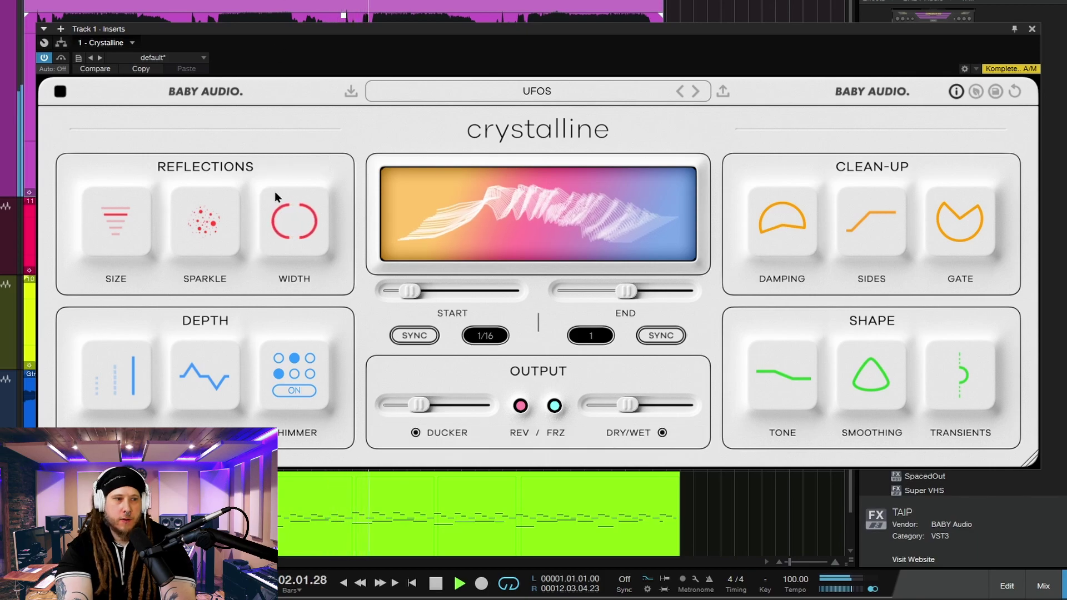
mouse_move(292, 221)
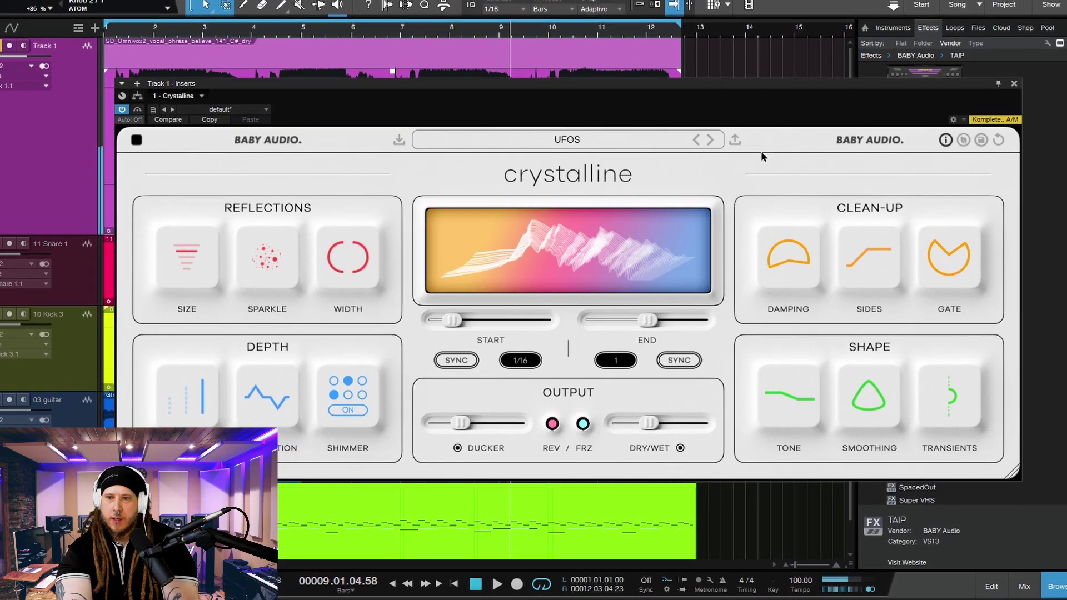
- Set Damping's high-pass cutoff to 139 Hz and its low-pass around 7633 Hz
mouse_move(776, 269)
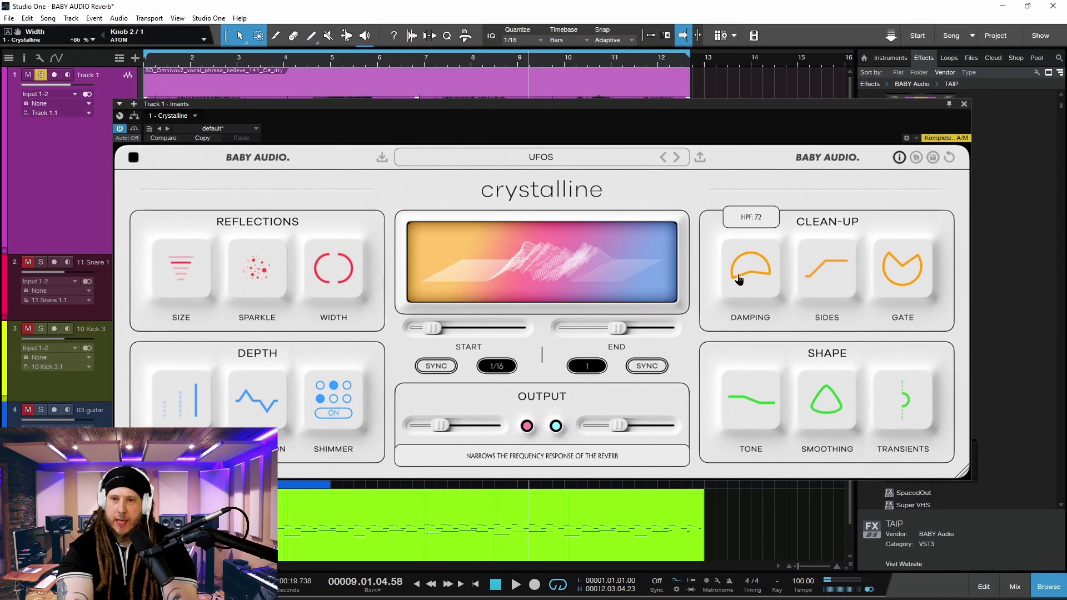
left_click_drag(739, 279, 767, 267)
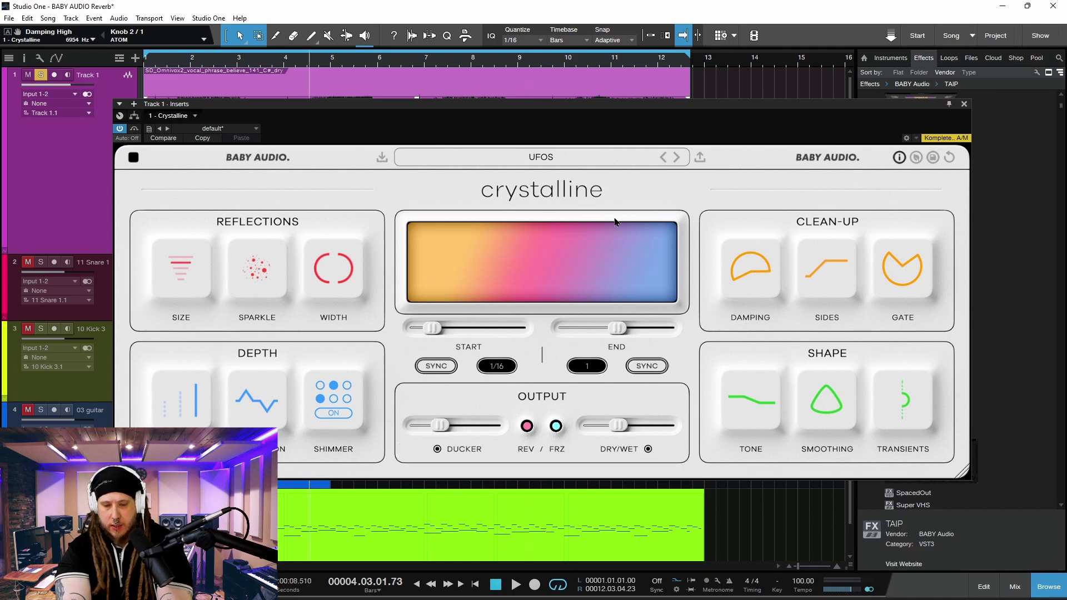
mouse_move(728, 279)
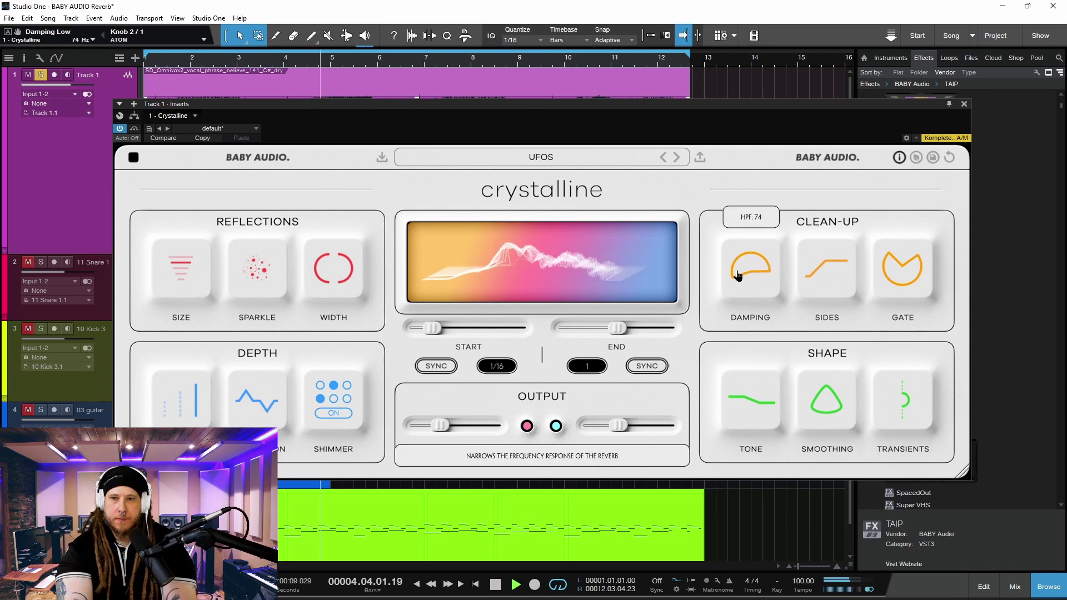
left_click_drag(738, 275, 700, 239)
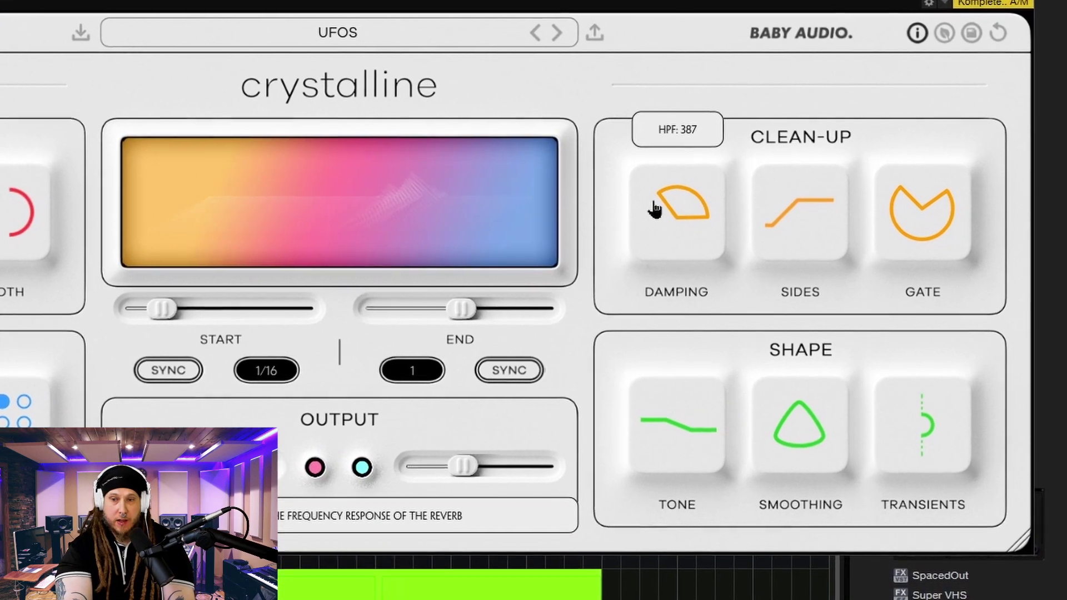
left_click_drag(655, 209, 699, 200)
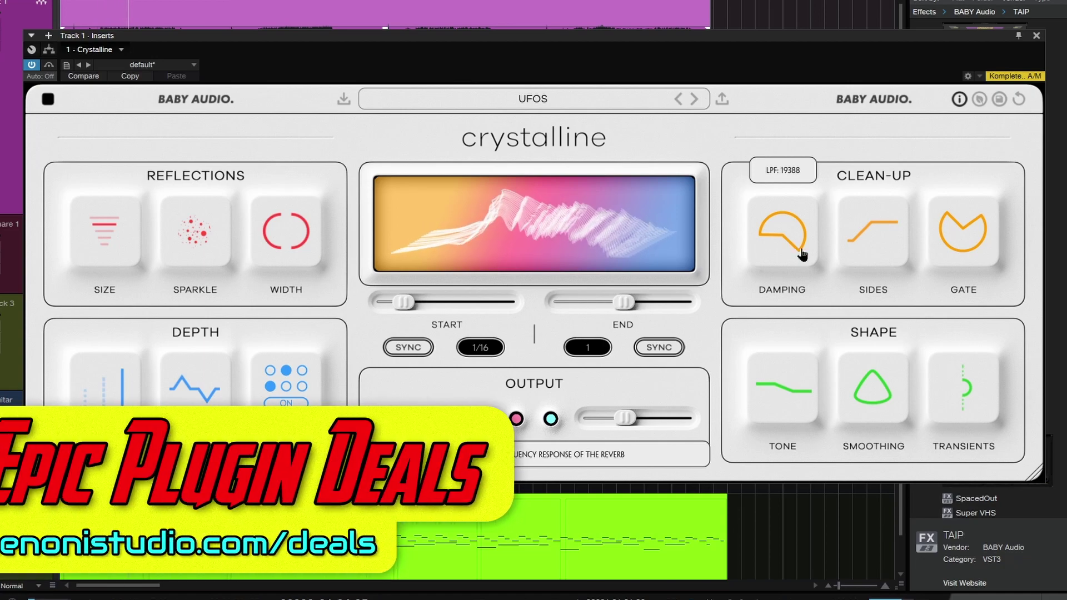
left_click_drag(798, 248, 776, 136)
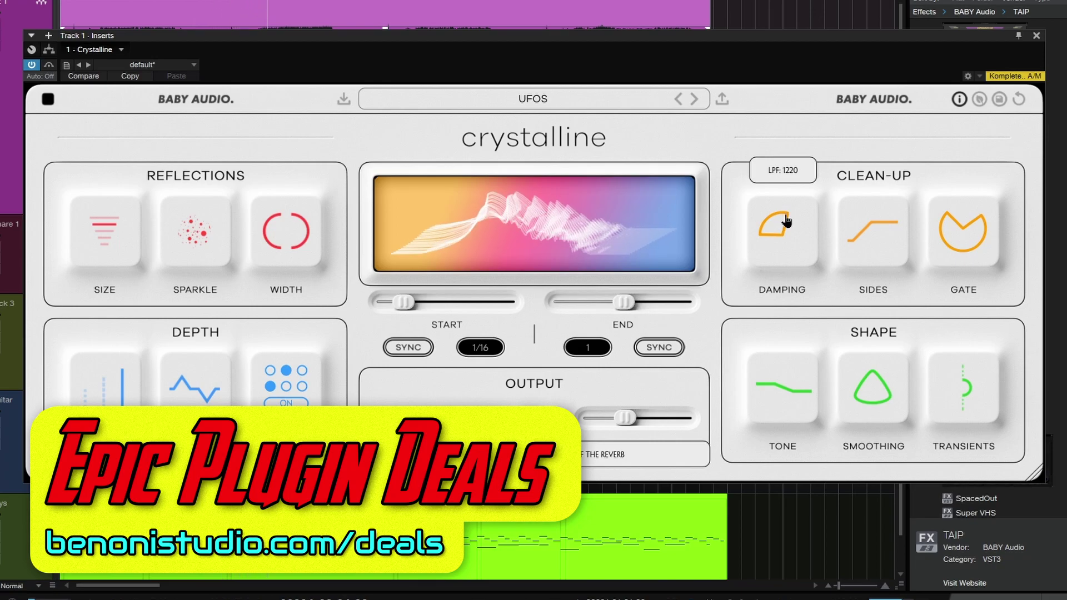
left_click_drag(789, 221, 805, 362)
left_click_drag(800, 257, 807, 233)
- Raise the Sides filter from 20 Hz up to about 116 Hz
mouse_move(878, 259)
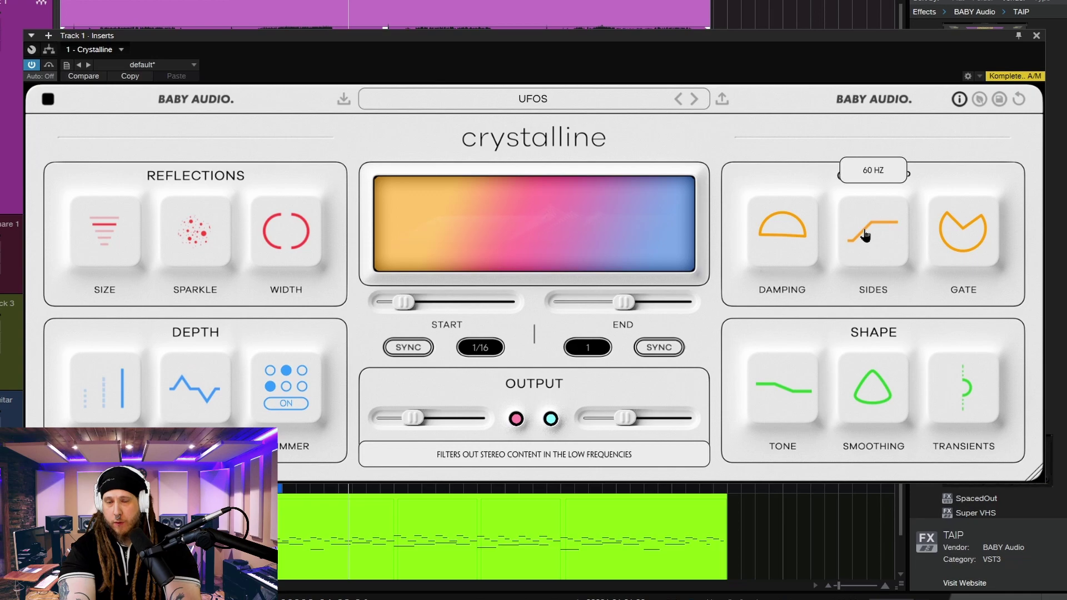
left_click_drag(865, 235, 858, 303)
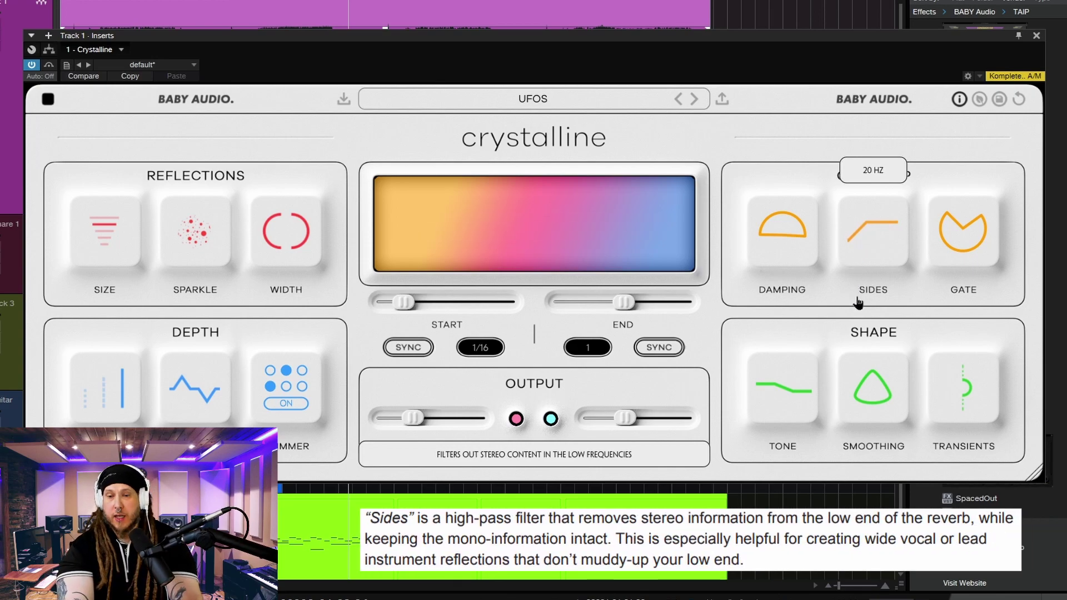
left_click_drag(853, 257, 858, 181)
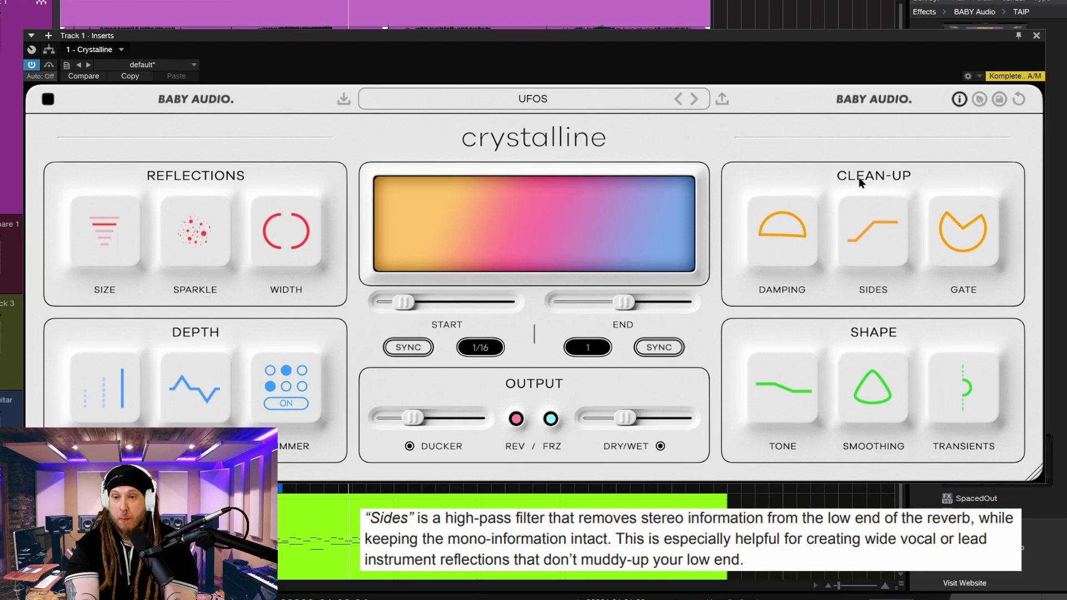
mouse_move(861, 211)
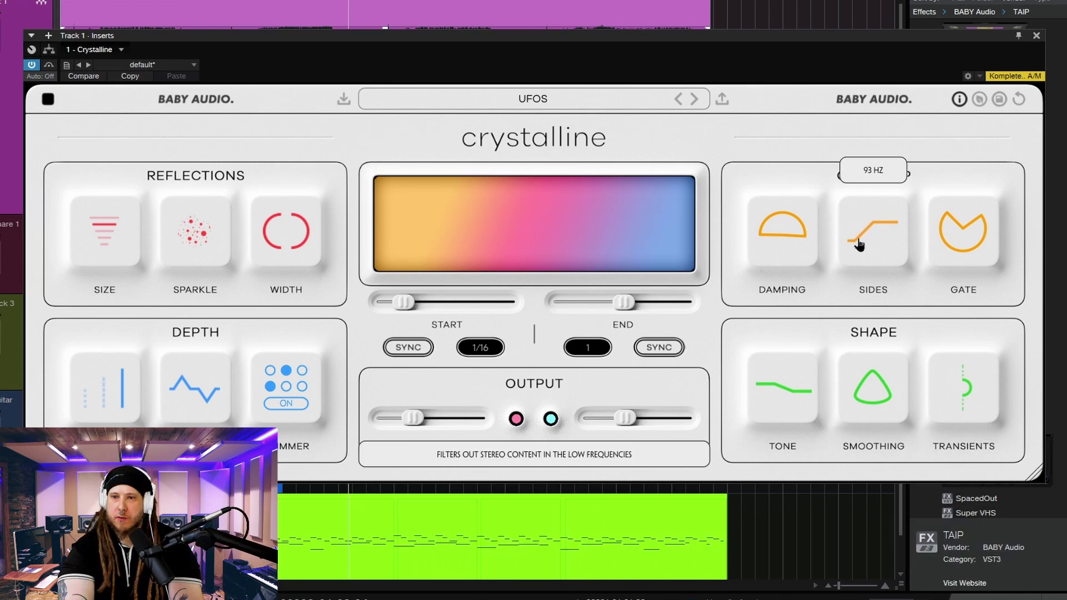
left_click_drag(859, 245, 858, 211)
- Bring Sides near 104 Hz, turn the Gate off, and lower Resolution to High
left_click_drag(867, 248, 870, 272)
mouse_move(963, 233)
left_mouse_down()
mouse_move(959, 222)
mouse_move(988, 262)
mouse_move(953, 217)
mouse_move(952, 245)
mouse_move(948, 219)
left_mouse_up()
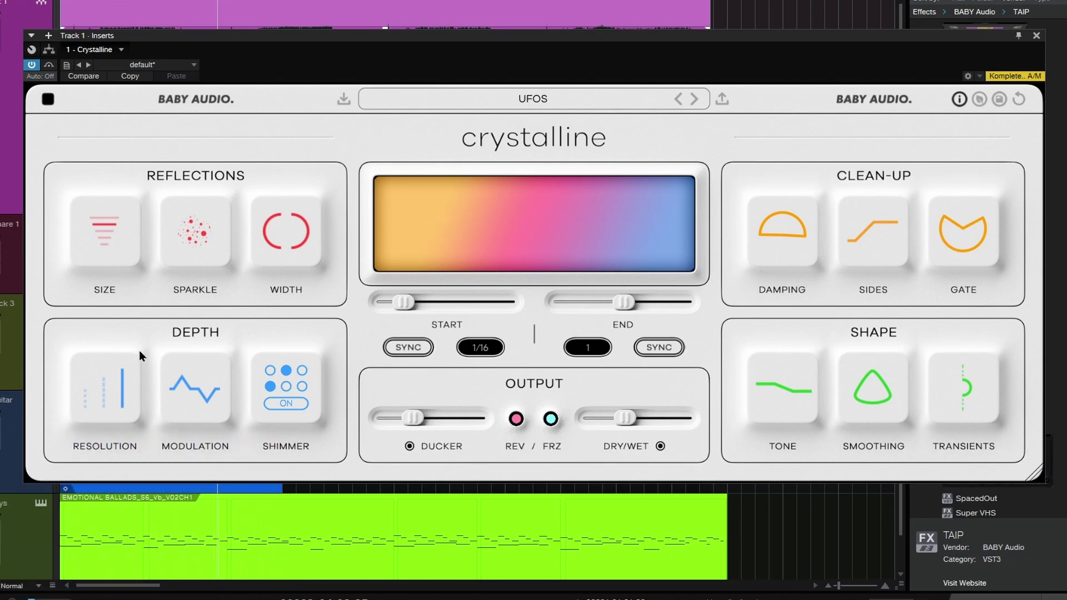
mouse_move(122, 397)
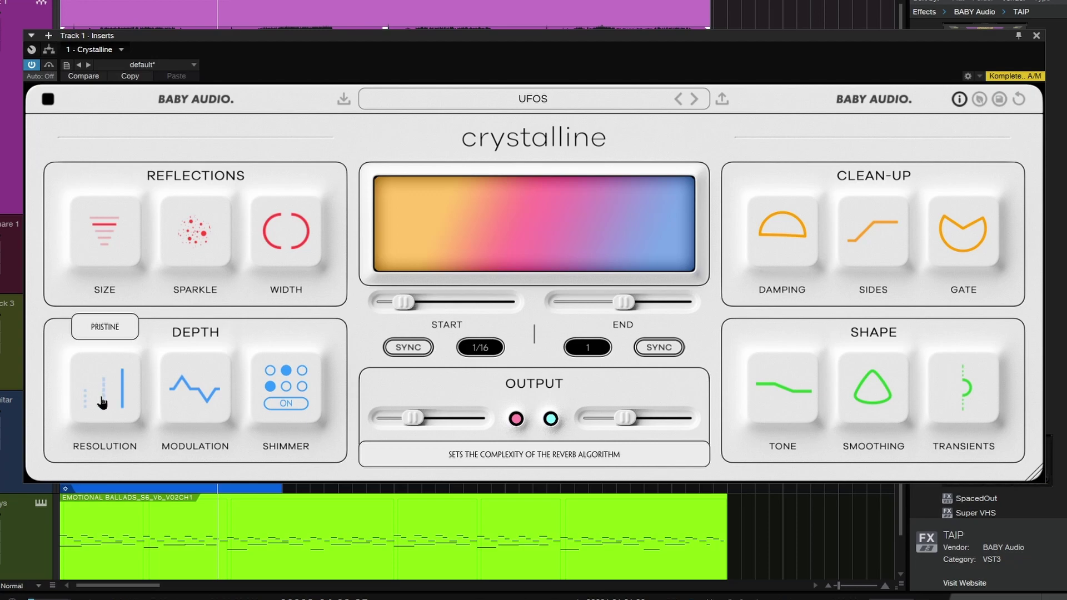
mouse_move(102, 402)
left_mouse_down()
mouse_move(96, 409)
mouse_move(94, 382)
left_mouse_up()
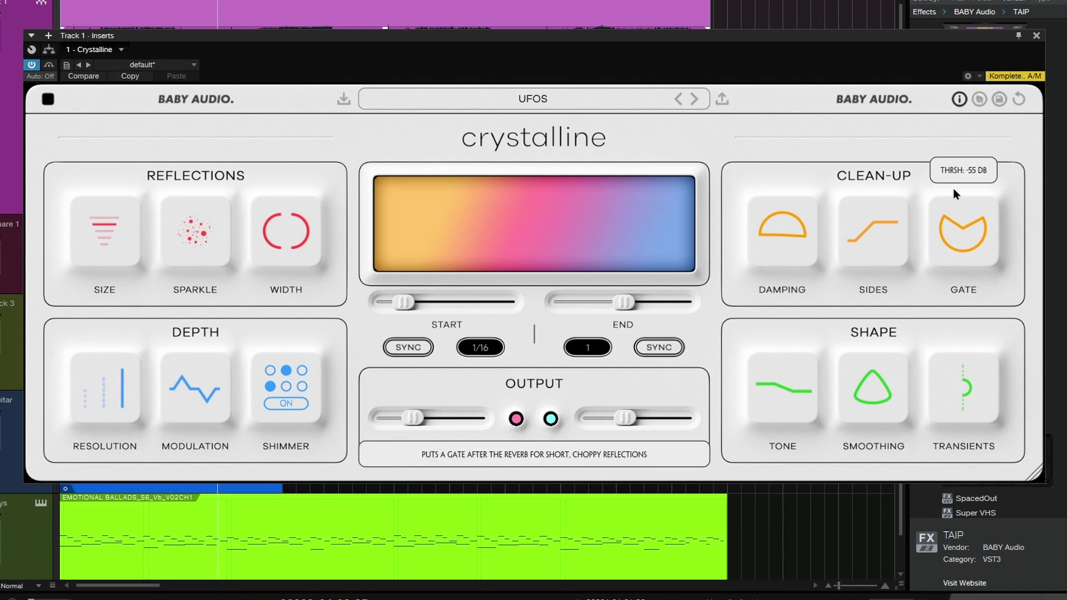
- Toggle eco mode on and back off, then set Resolution back to Pristine
left_click(979, 100)
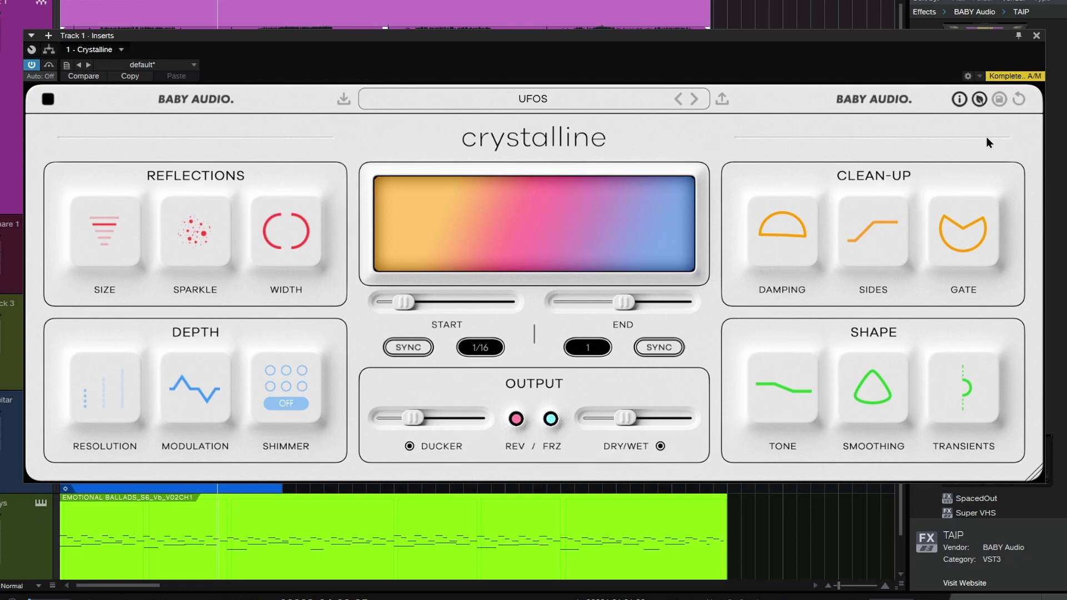
left_click(979, 100)
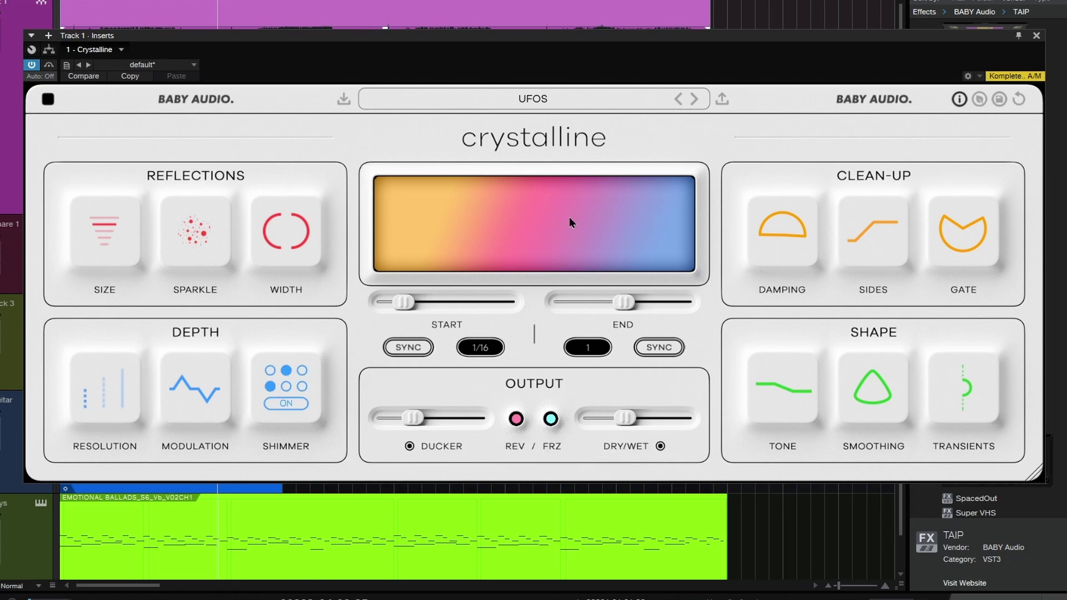
left_click(123, 407)
- Lower Modulation from 67 to 57 and switch Crystalline to its dark theme
mouse_move(196, 401)
left_click_drag(197, 401, 201, 421)
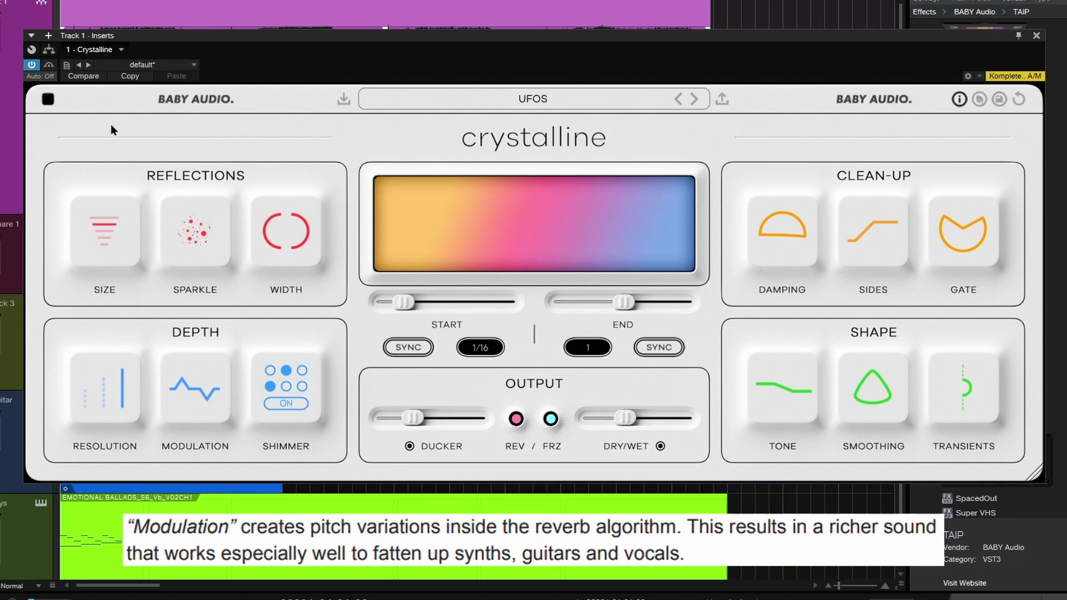
left_click(47, 99)
left_click(73, 138)
mouse_move(194, 387)
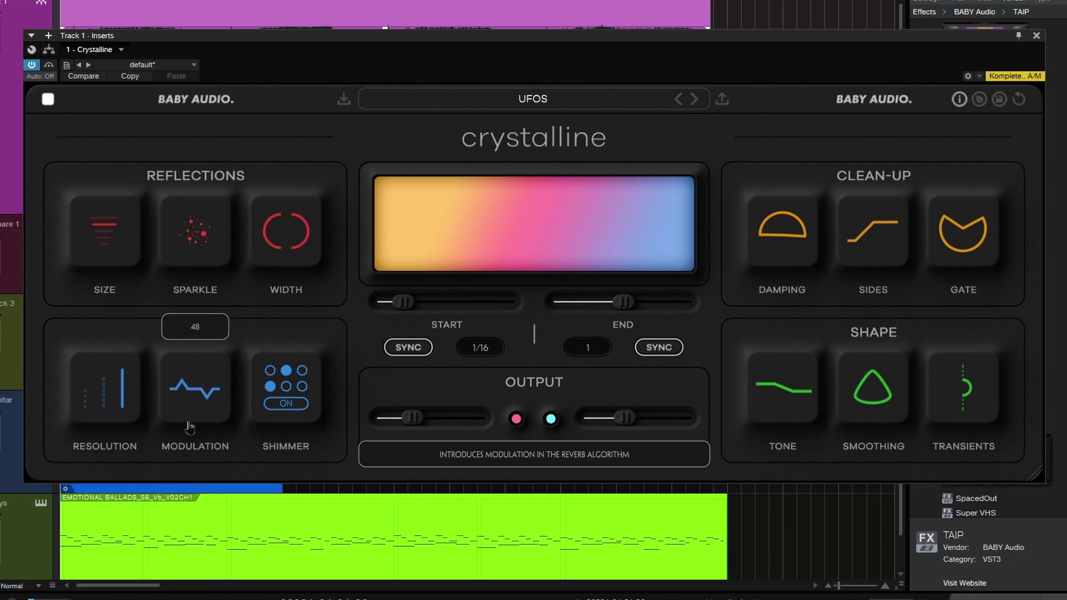
scroll(196, 387, "up", 1)
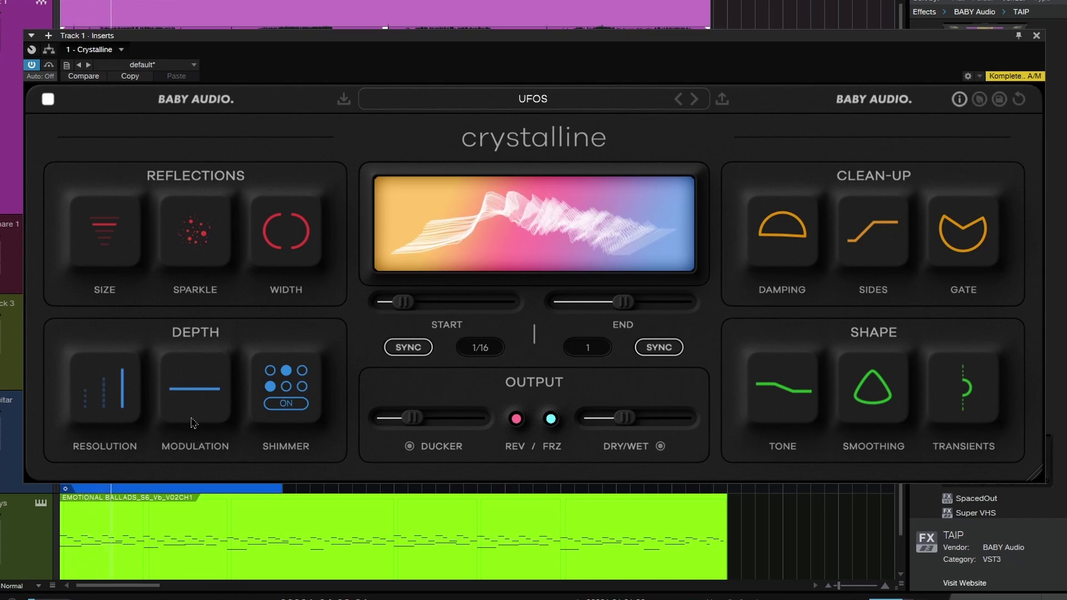
- Narrow the stereo width, turn Modulation up, and make the reverb fully wet
mouse_move(295, 268)
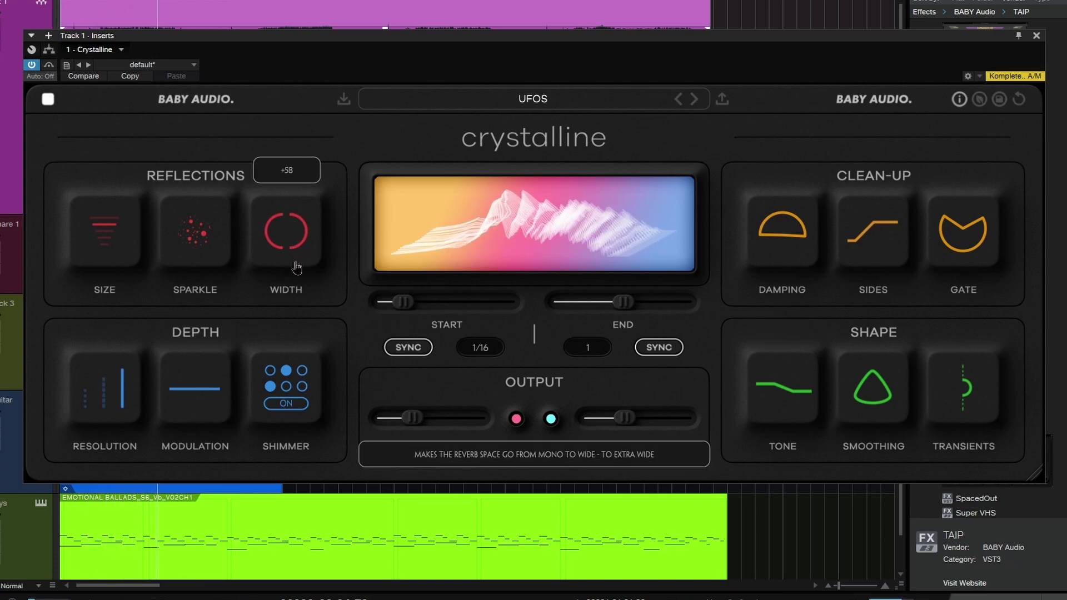
left_click_drag(624, 417, 633, 421)
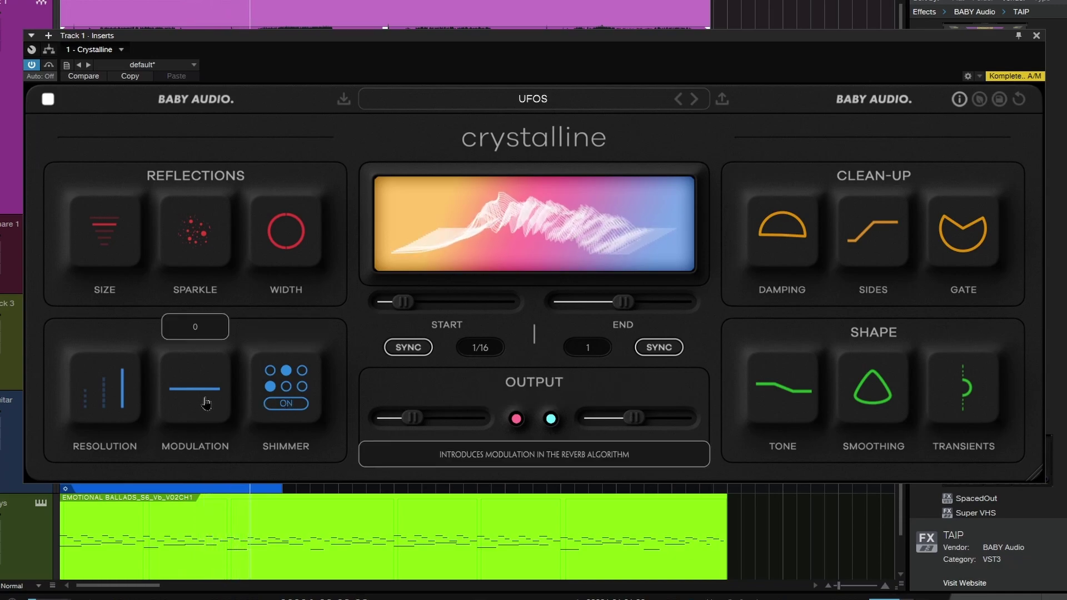
left_click_drag(206, 402, 220, 138)
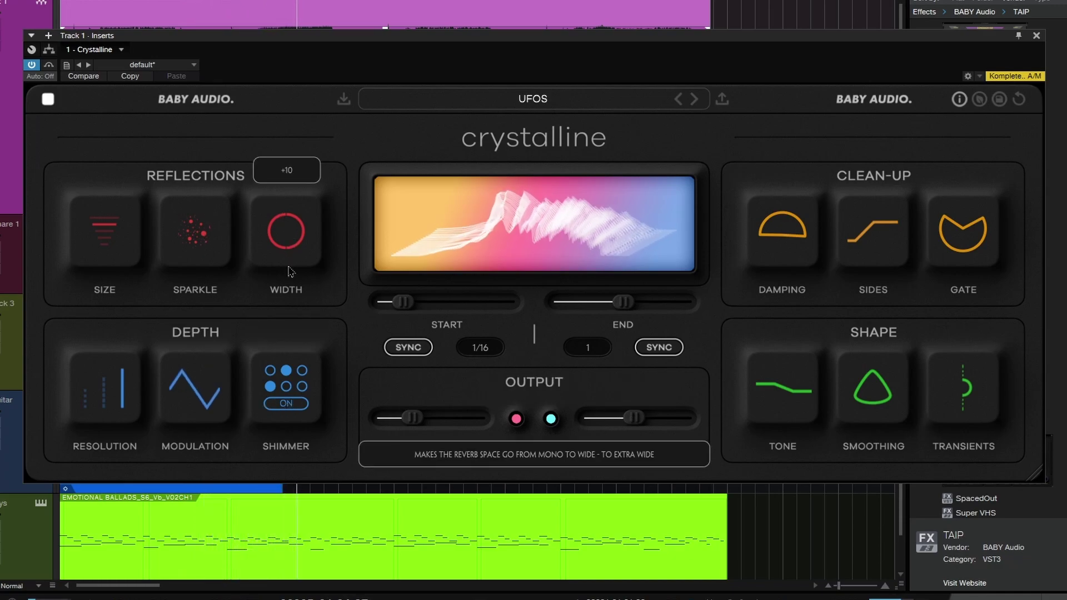
mouse_move(620, 431)
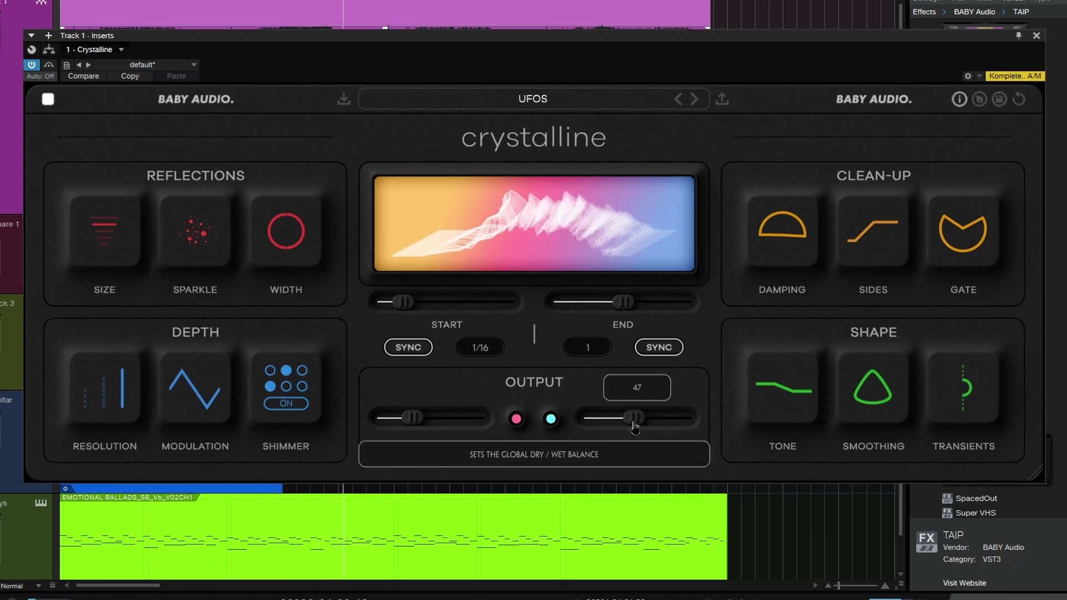
left_click_drag(635, 427, 689, 420)
- Sweep Modulation down to 0 and up to 100, then back it off partway
mouse_move(206, 396)
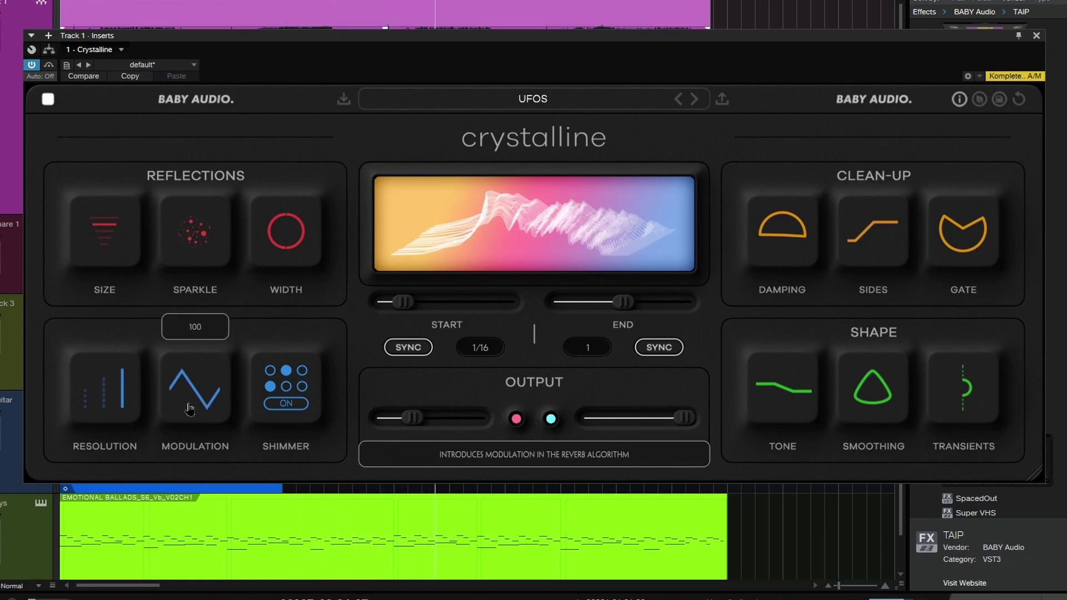
left_click_drag(198, 378, 201, 464)
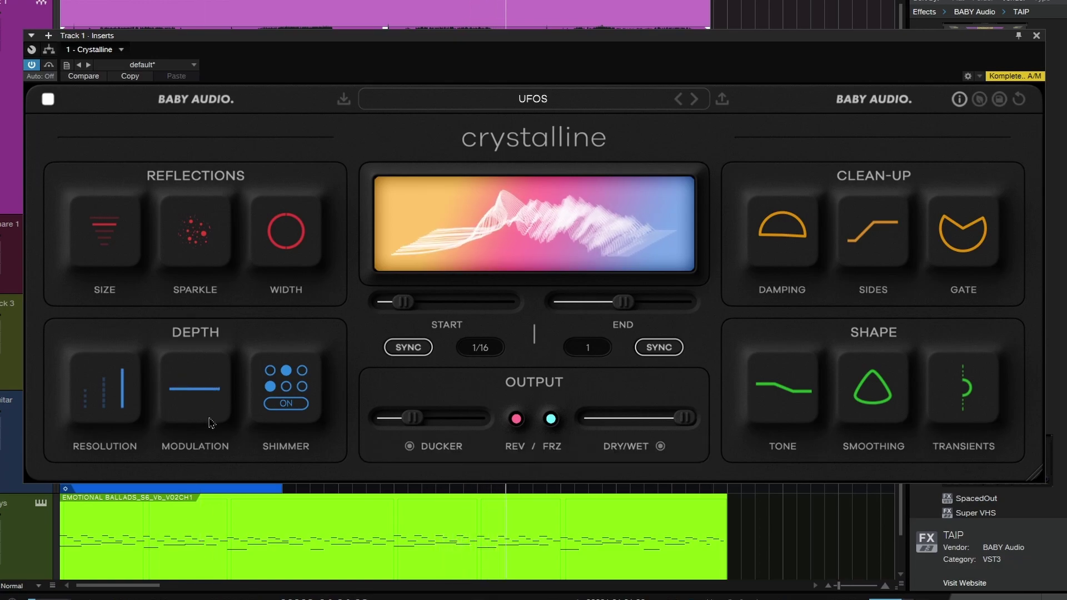
left_click_drag(211, 423, 194, 204)
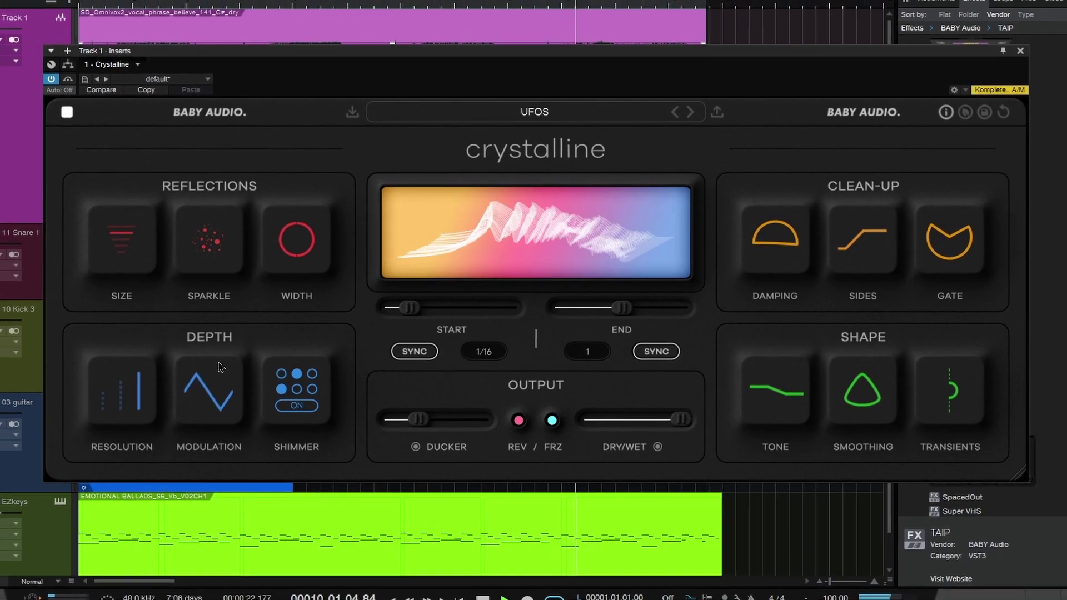
left_click_drag(226, 369, 227, 460)
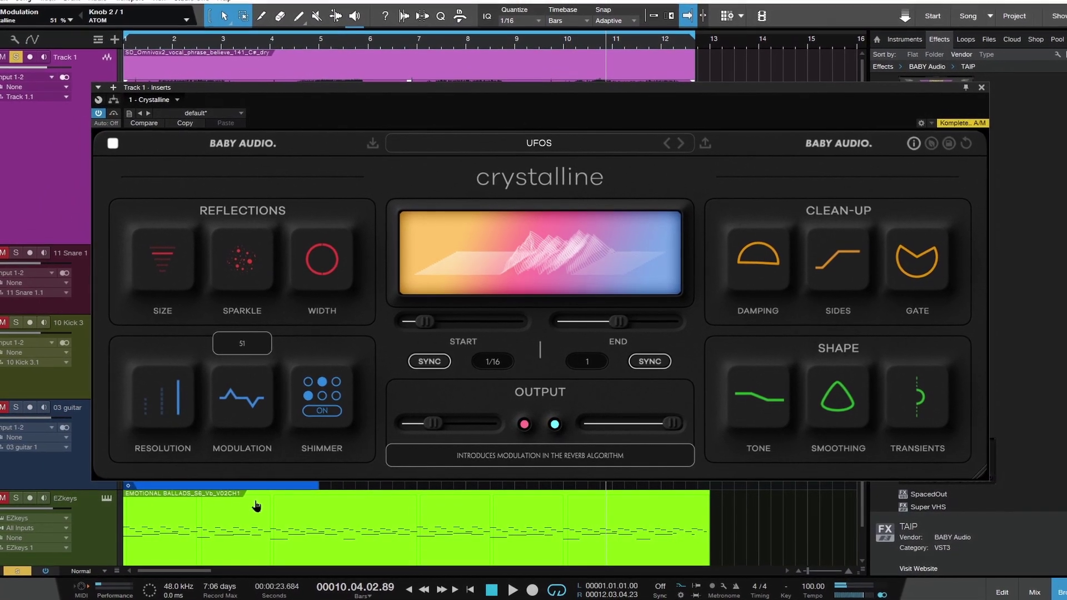
- Lower Dry/Wet to 31, keep END at 1, and set the Shimmer multiplier to 4X
left_click_drag(665, 431, 617, 431)
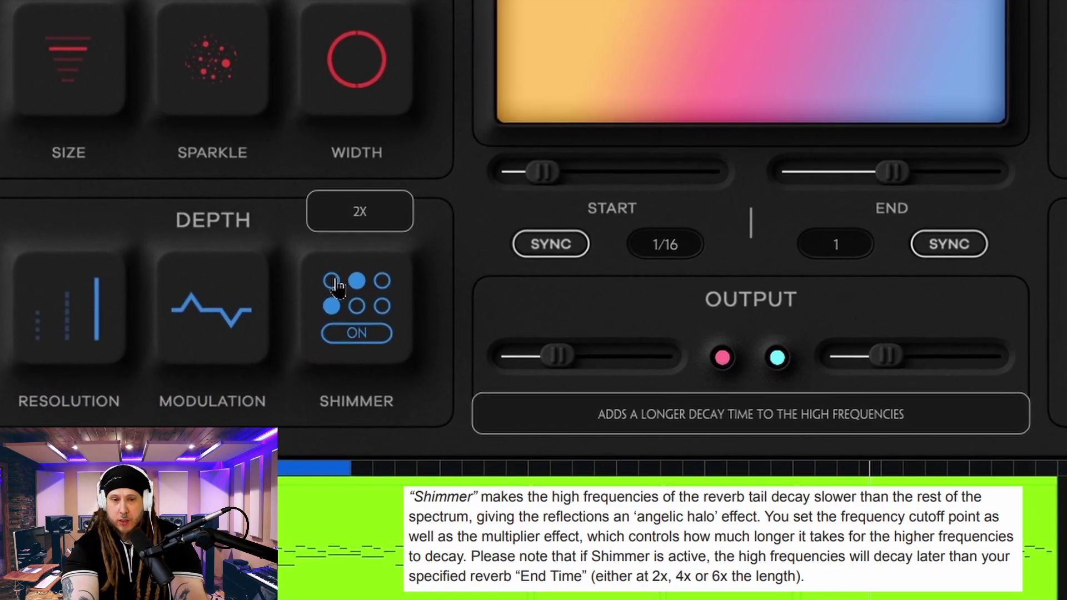
mouse_move(890, 173)
left_mouse_down()
mouse_move(881, 178)
mouse_move(902, 187)
left_mouse_up()
left_click_drag(339, 292, 359, 316)
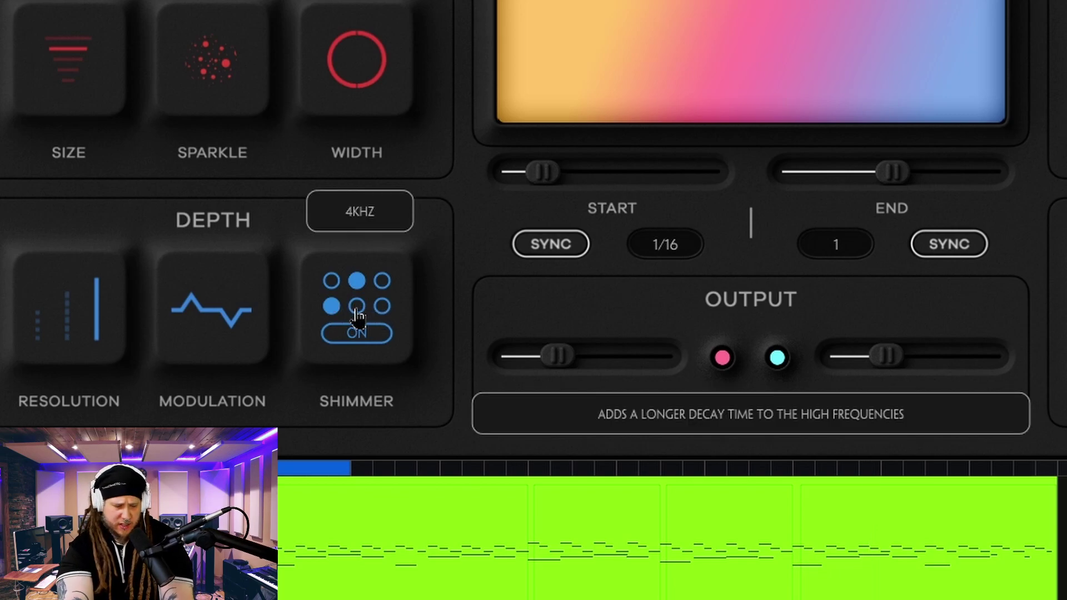
left_click_drag(357, 315, 379, 314)
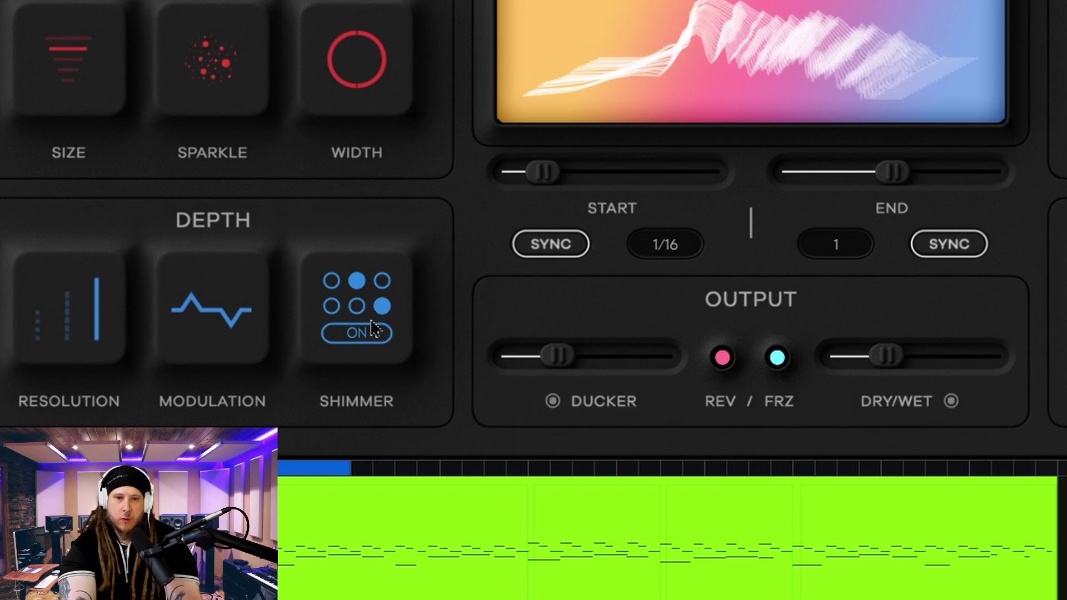
left_click(383, 282)
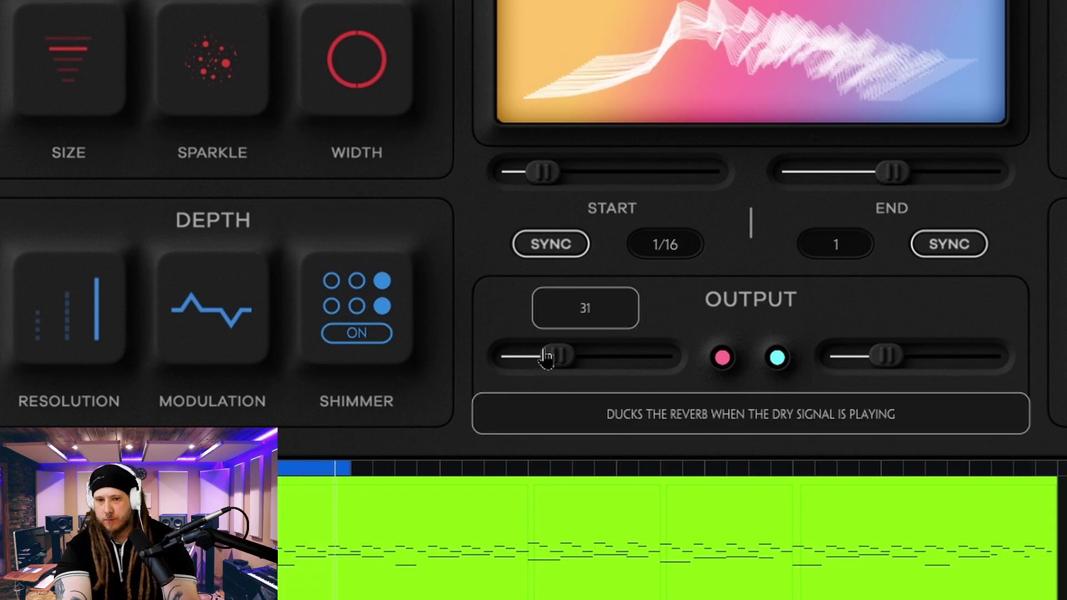
- Pull reverb ducking from 31 down to 15 and pick other Shimmer grid options
left_click_drag(556, 356, 532, 356)
mouse_move(351, 286)
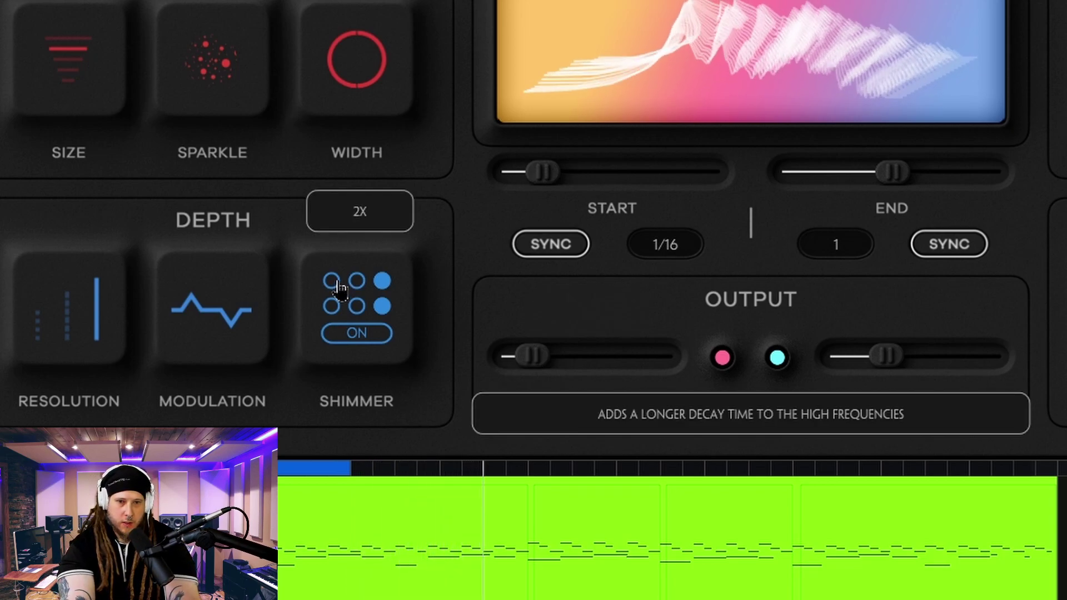
left_click(332, 282)
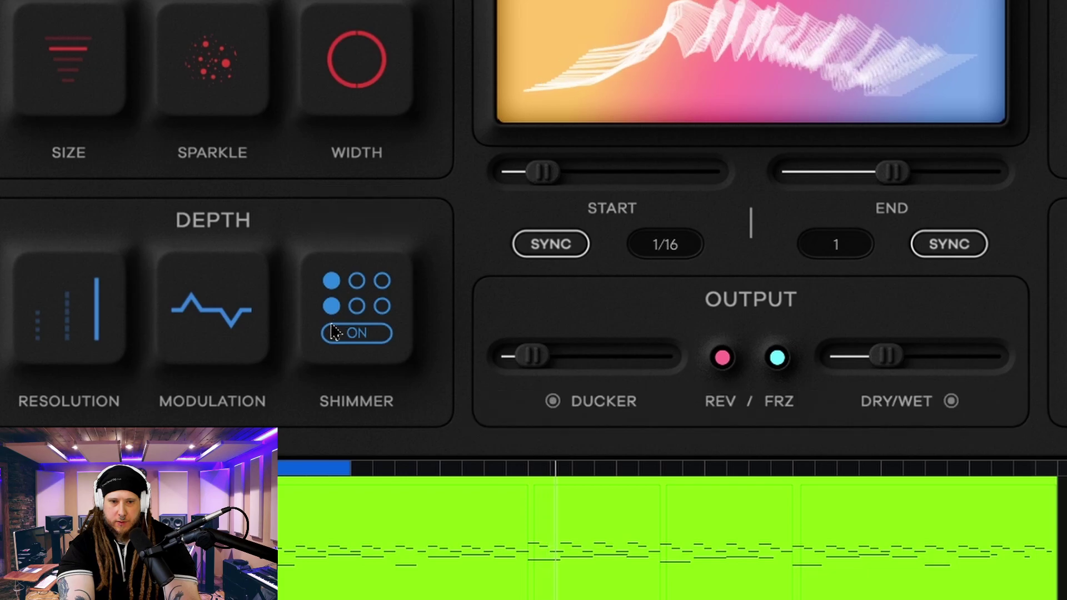
left_click(332, 313)
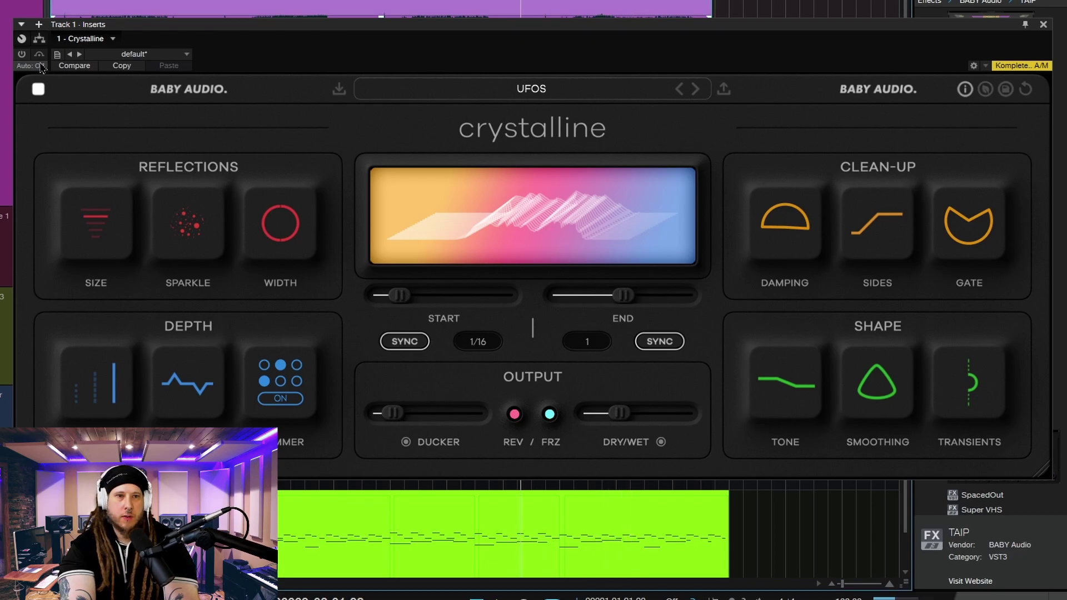
- Power the Crystalline insert back on, widen to +44, and set Sparkle to 58
left_click(21, 53)
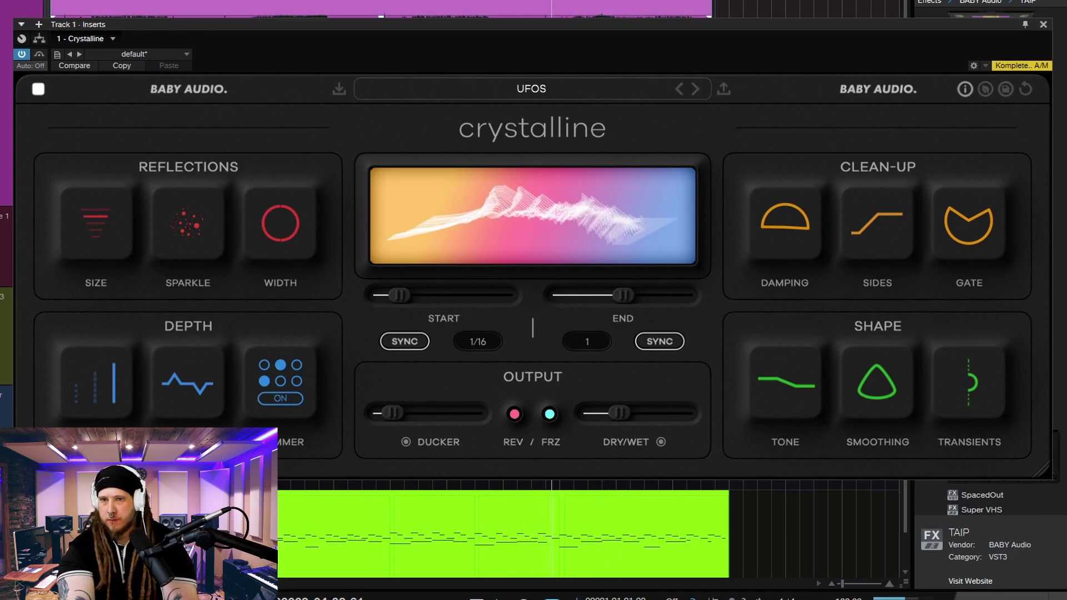
left_click_drag(280, 228, 299, 182)
left_click_drag(196, 210, 197, 230)
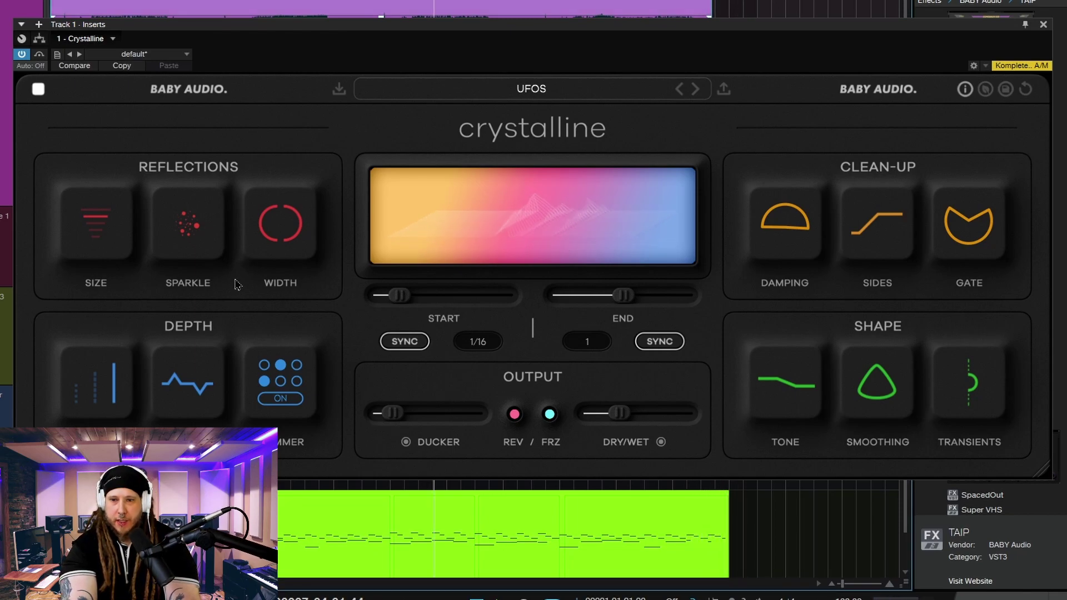
mouse_move(780, 400)
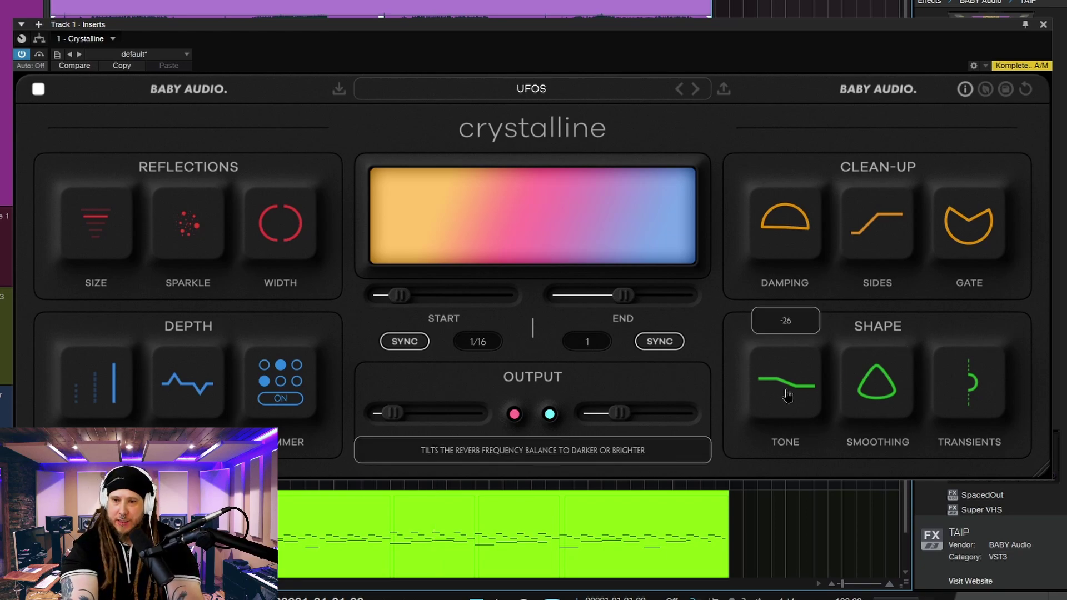
- Sweep the reverb Tone from -36 up to +100 and nudge Dry/Wet slightly higher
left_click_drag(787, 393, 765, 291)
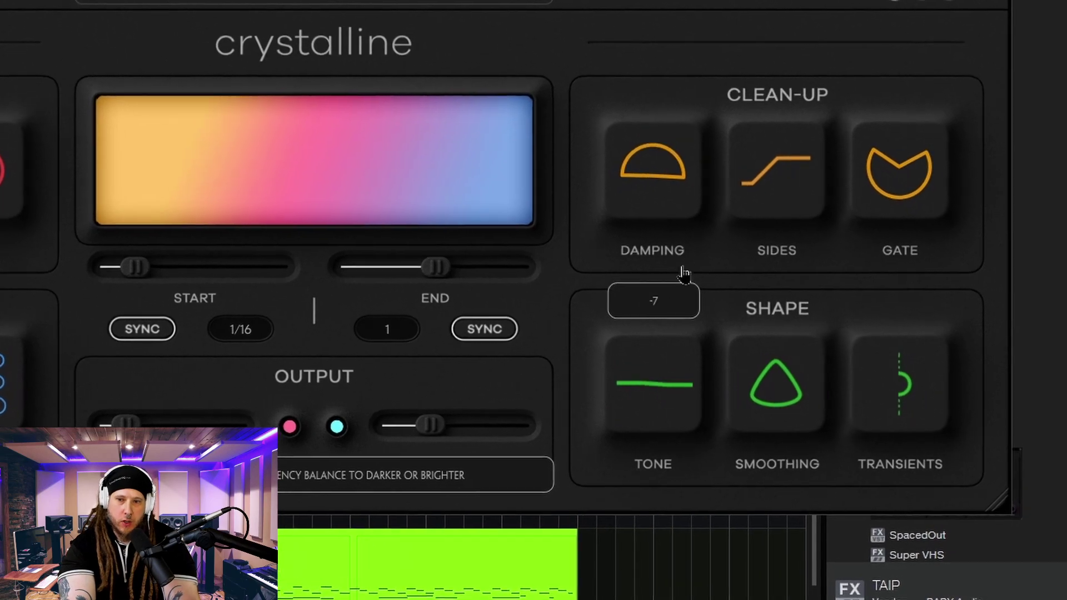
left_click_drag(683, 274, 595, 503)
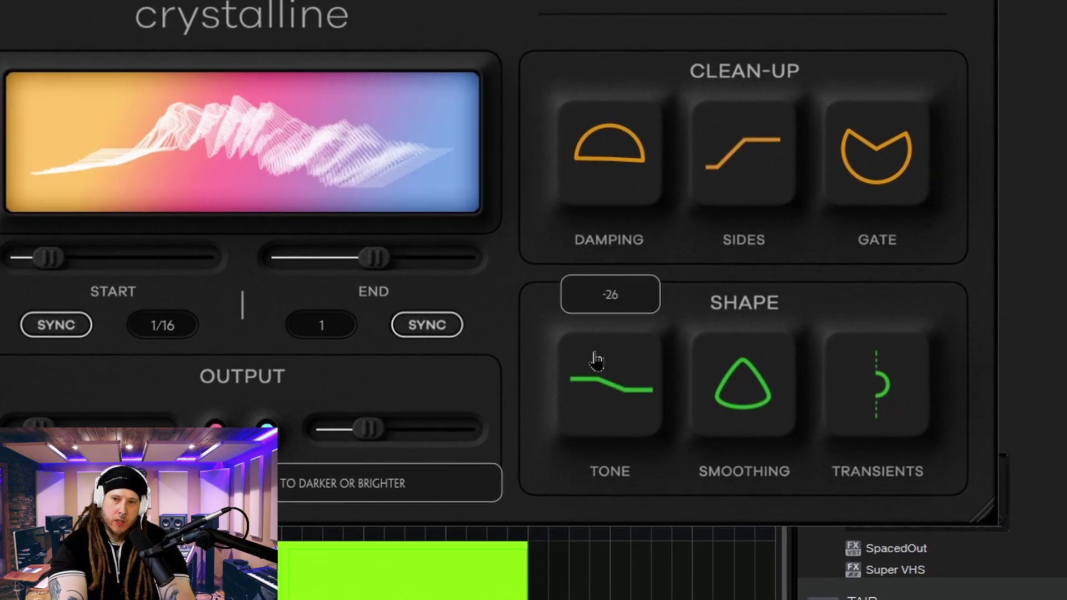
left_click_drag(606, 423, 611, 413)
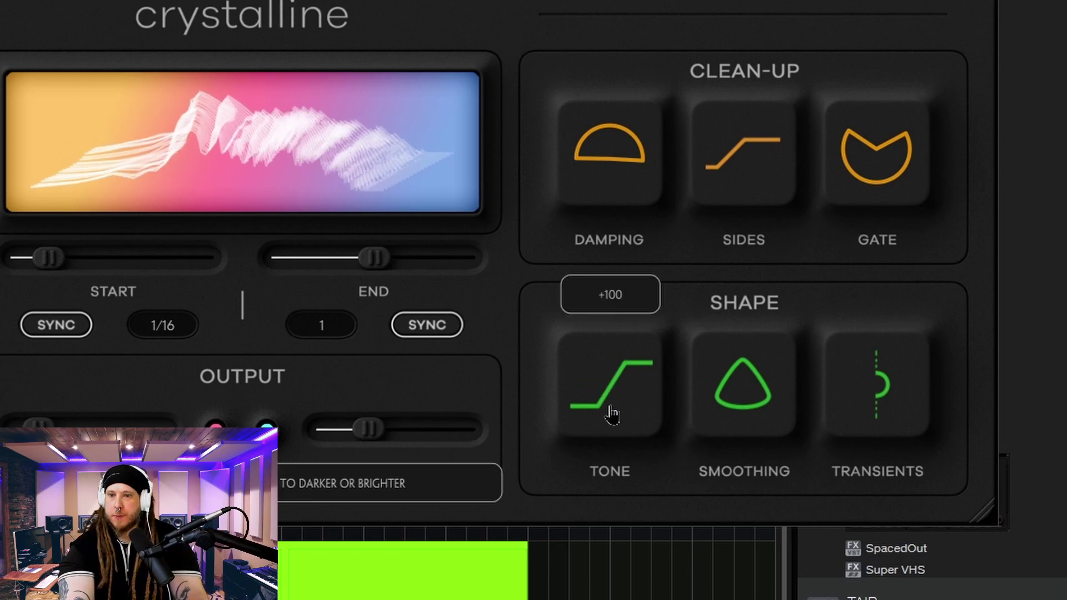
left_click_drag(367, 429, 389, 431)
- Swing Tone from bright to dark, then bring it back to settle around -32
mouse_move(603, 405)
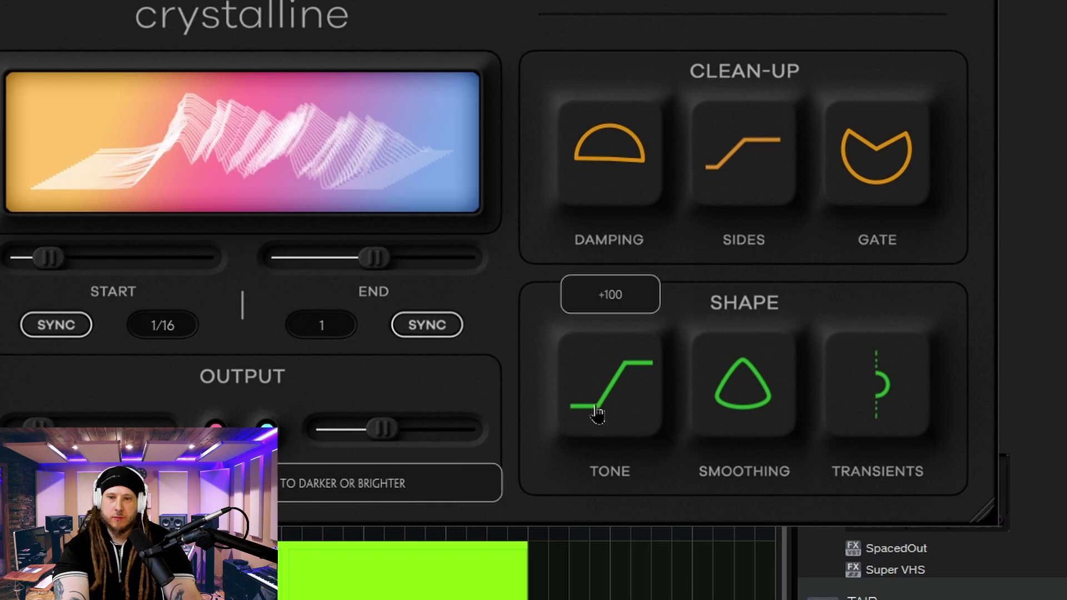
left_click_drag(622, 375, 606, 584)
scroll(603, 445, "down", 3)
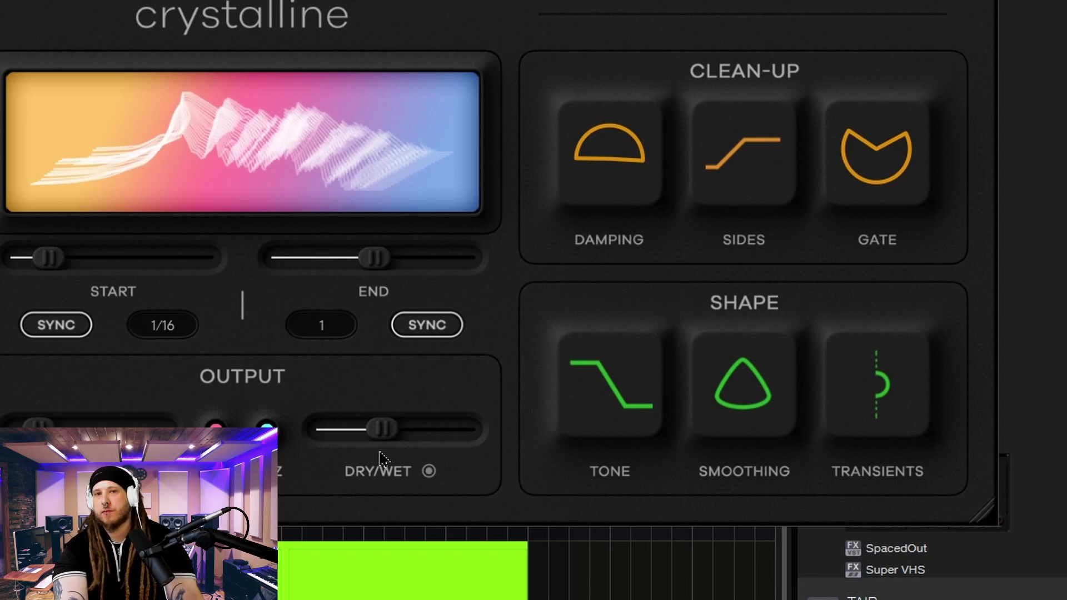
mouse_move(372, 453)
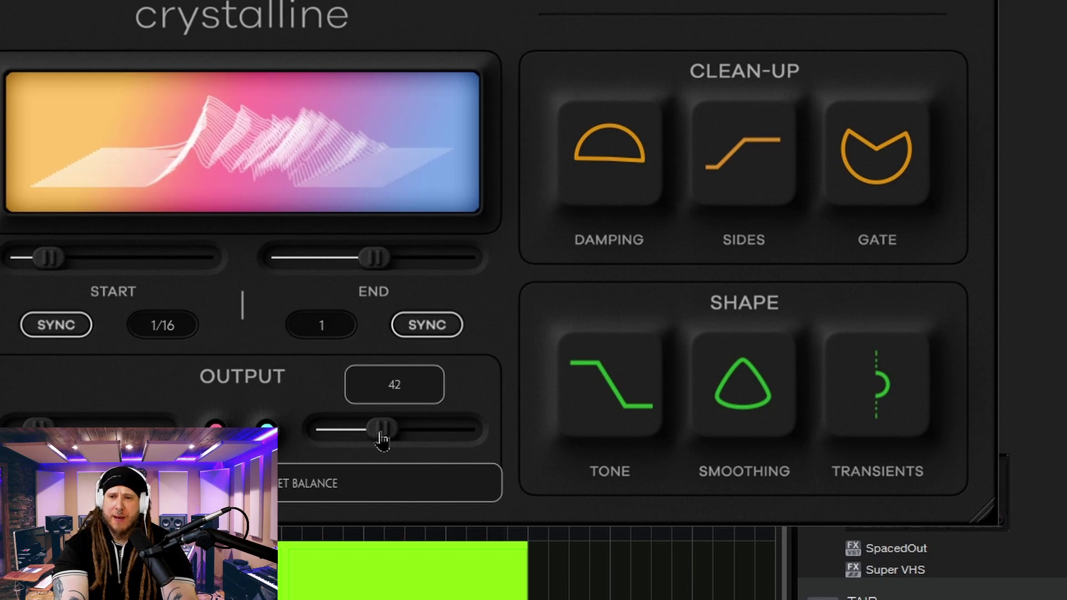
left_click_drag(639, 409, 667, 245)
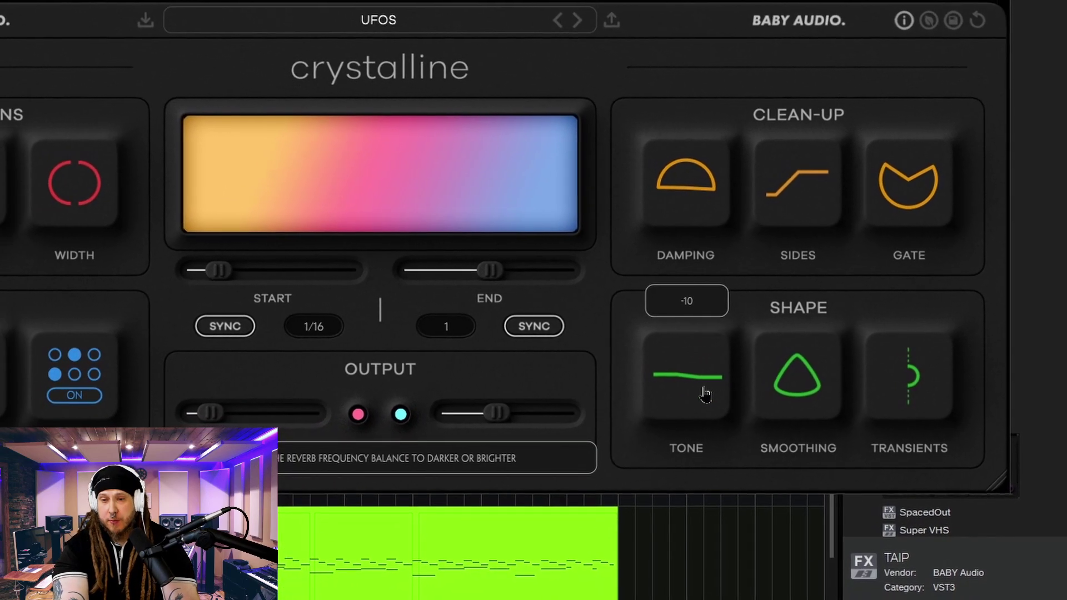
left_click_drag(705, 393, 709, 429)
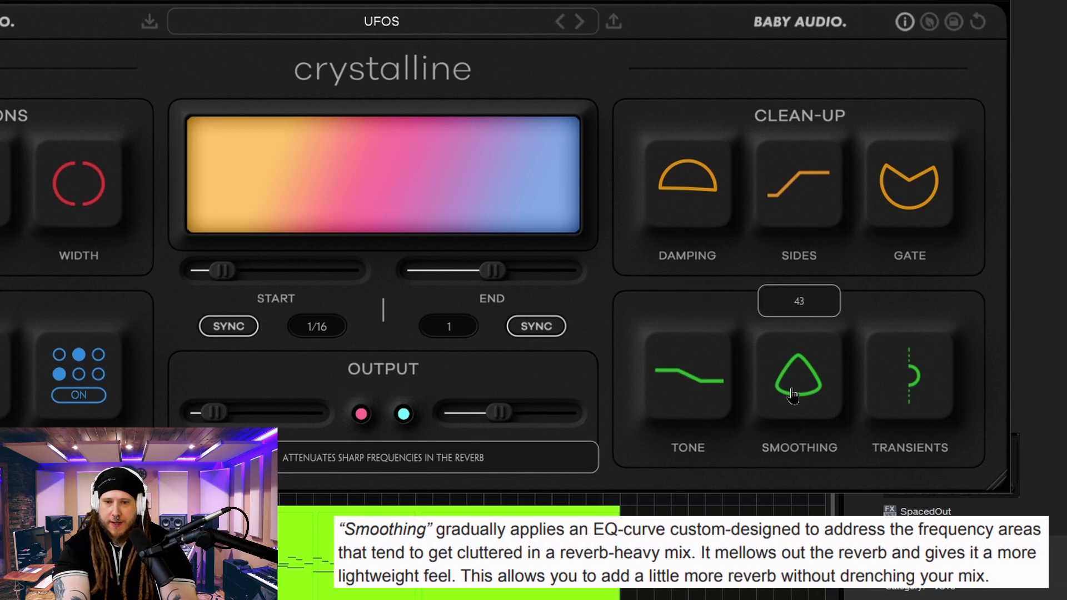
- Raise Smoothing from 43 to 78 and push Transients toward Attack +89
left_click_drag(793, 394, 783, 425)
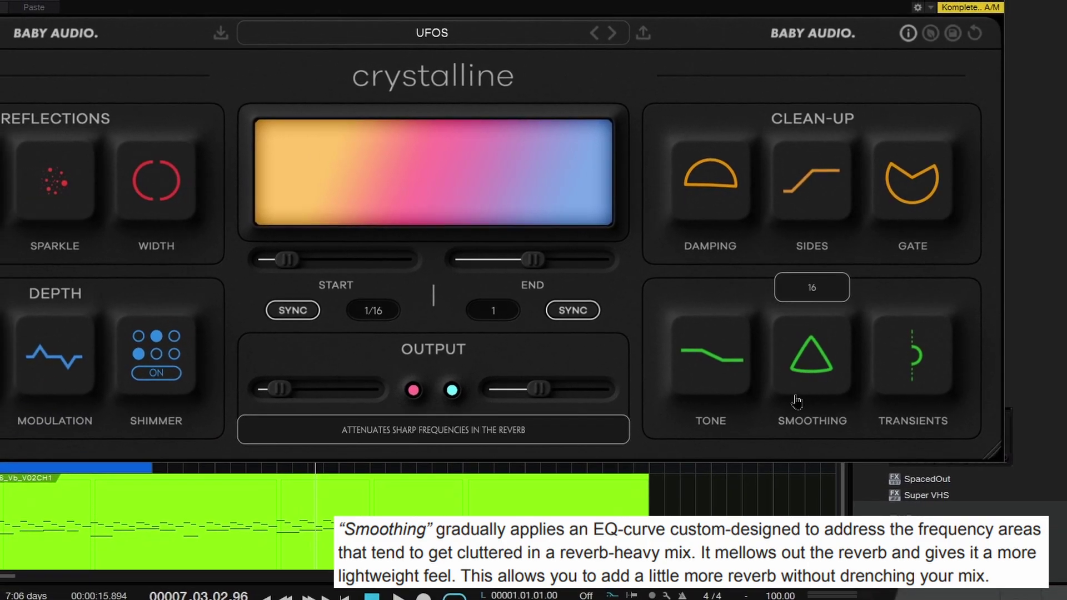
mouse_move(898, 354)
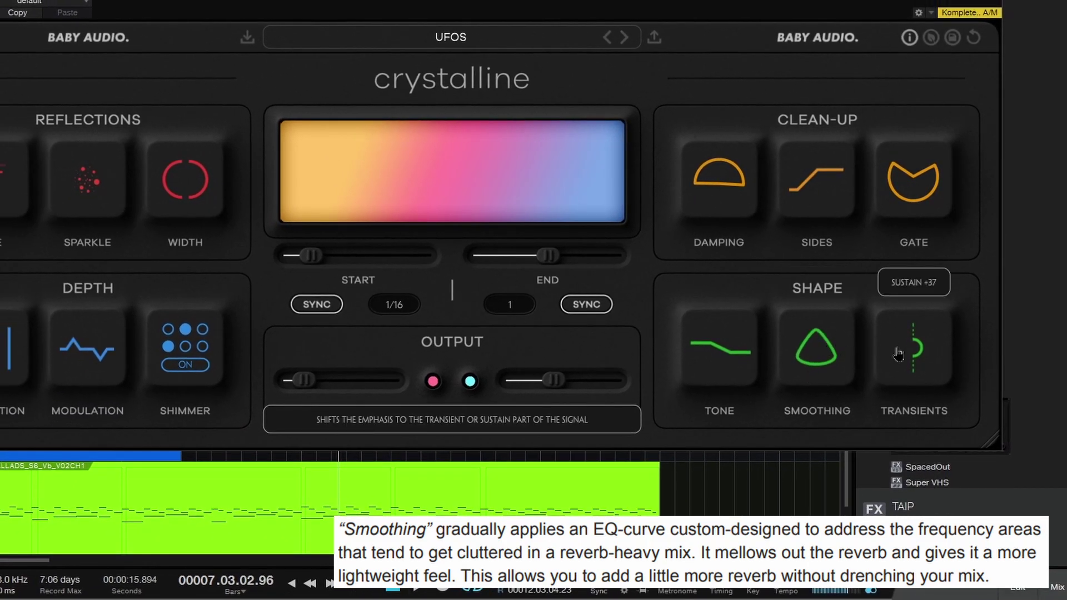
left_click_drag(924, 359, 914, 509)
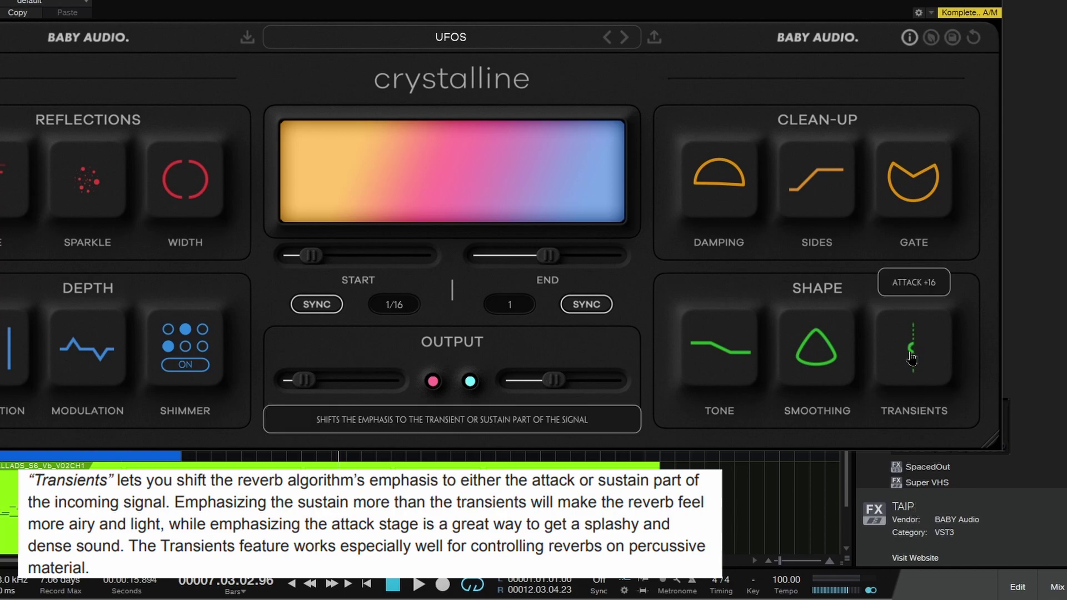
left_click_drag(912, 364, 907, 414)
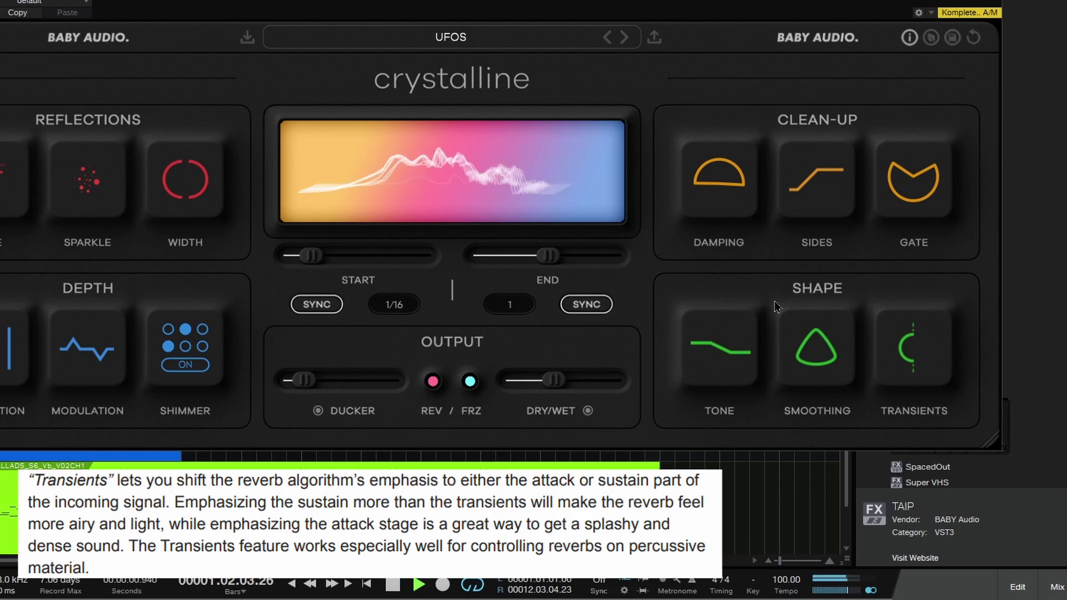
- Scroll Dry/Wet up to 46 and stop playback
mouse_move(888, 357)
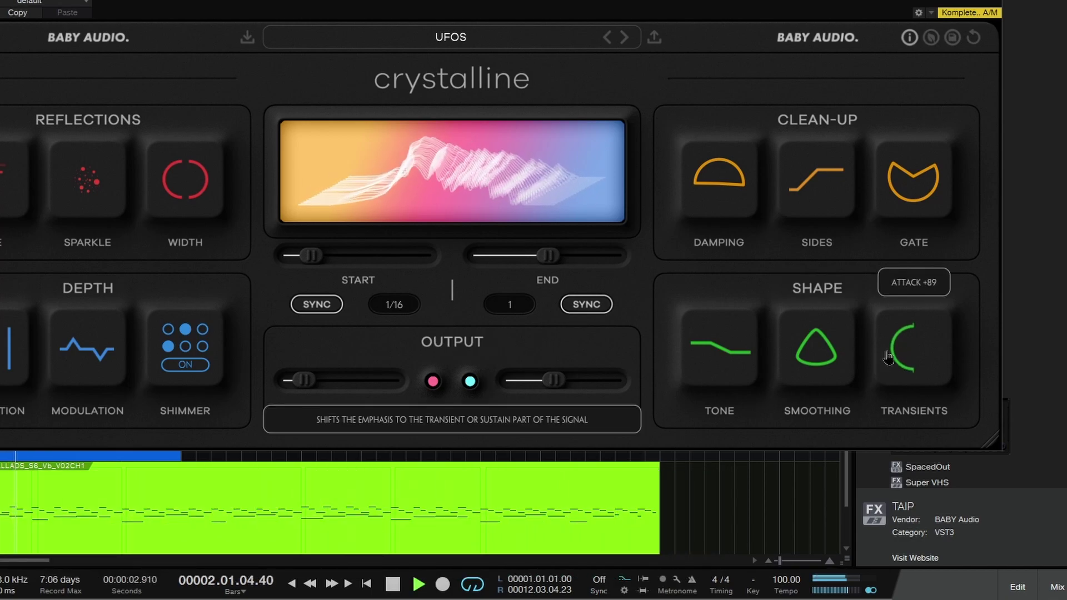
mouse_move(556, 391)
scroll(557, 391, "up", 4)
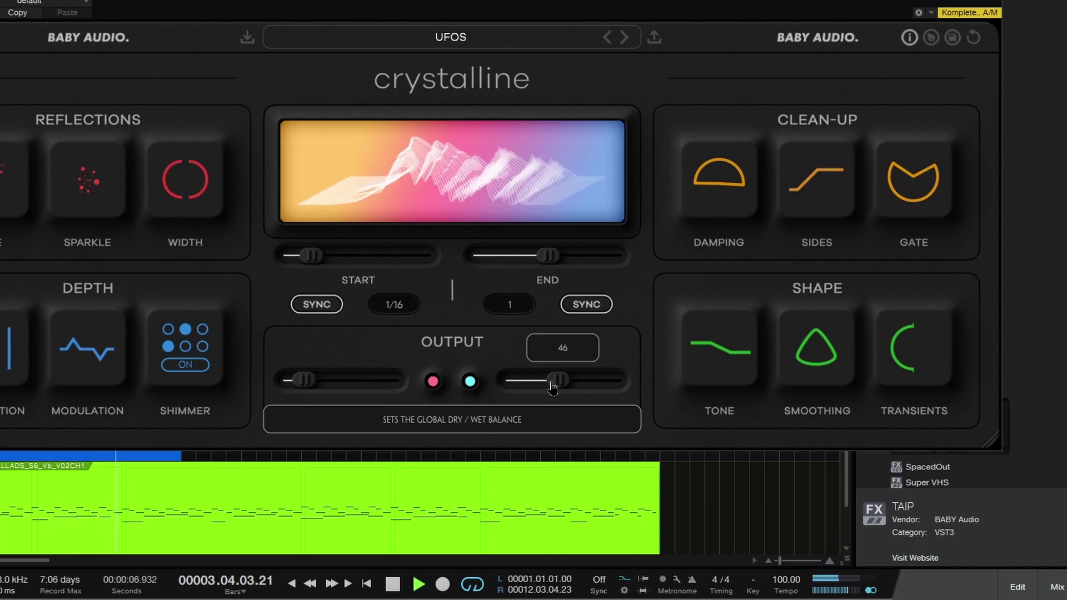
key("space")
- Move the plugin window and audition the reverb from the song start
left_click_drag(276, 27, 367, 14)
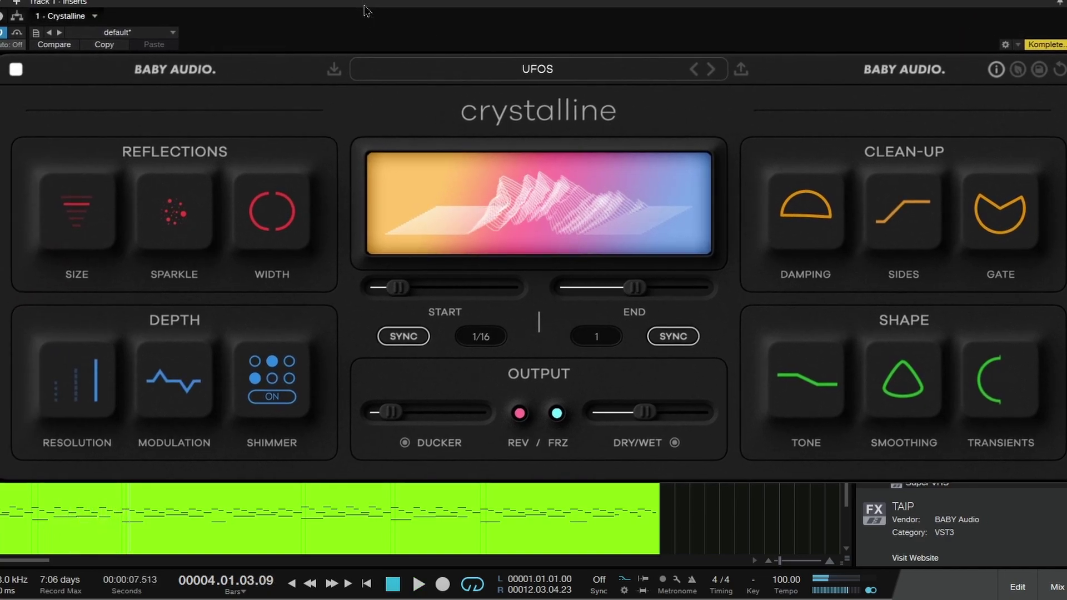
key("Home")
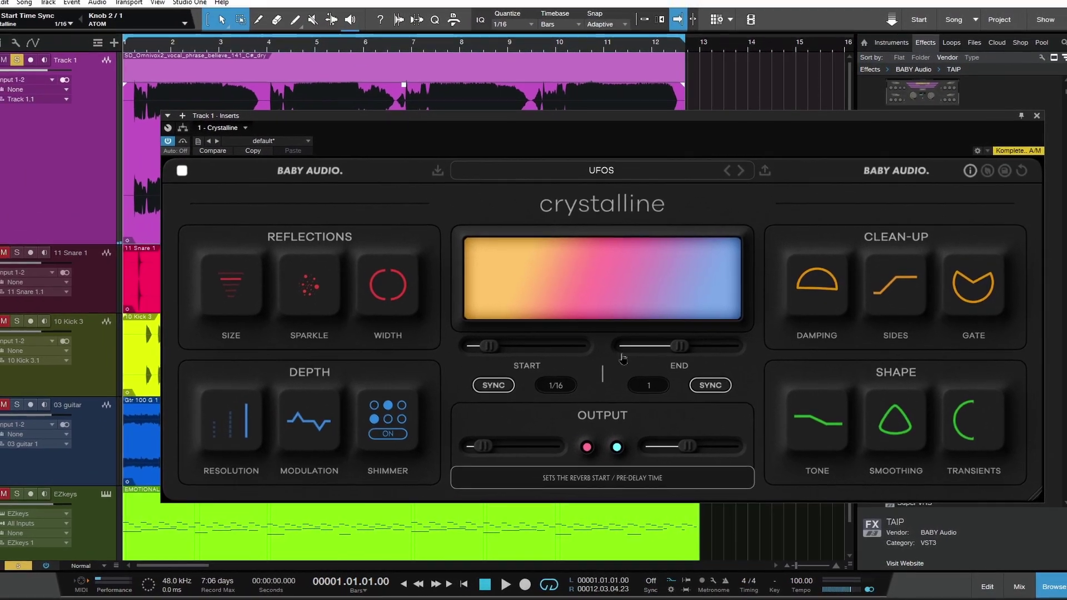
key("space")
mouse_move(896, 426)
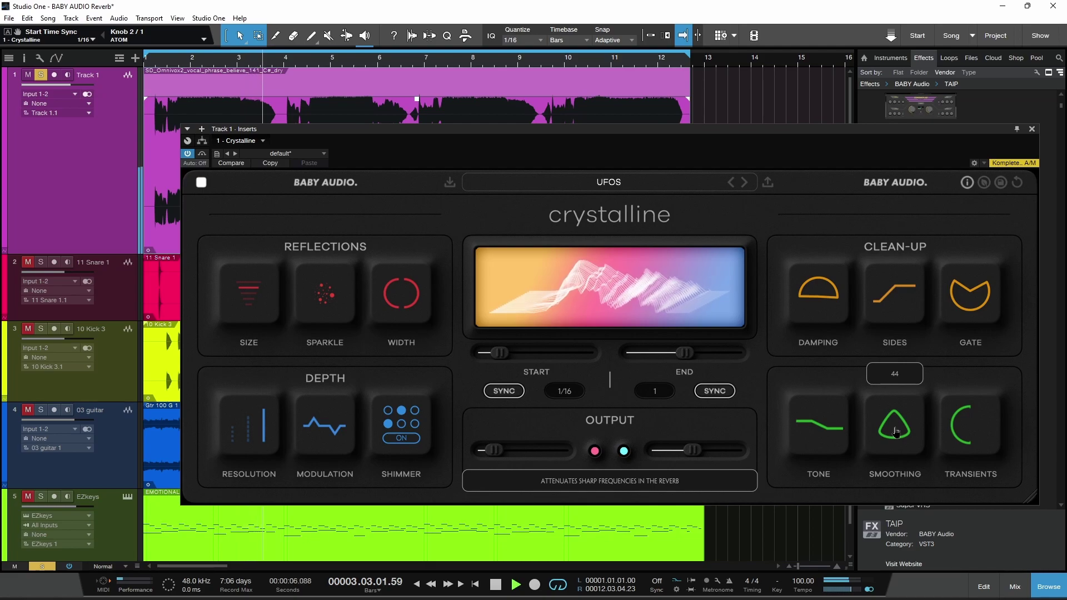
key("space")
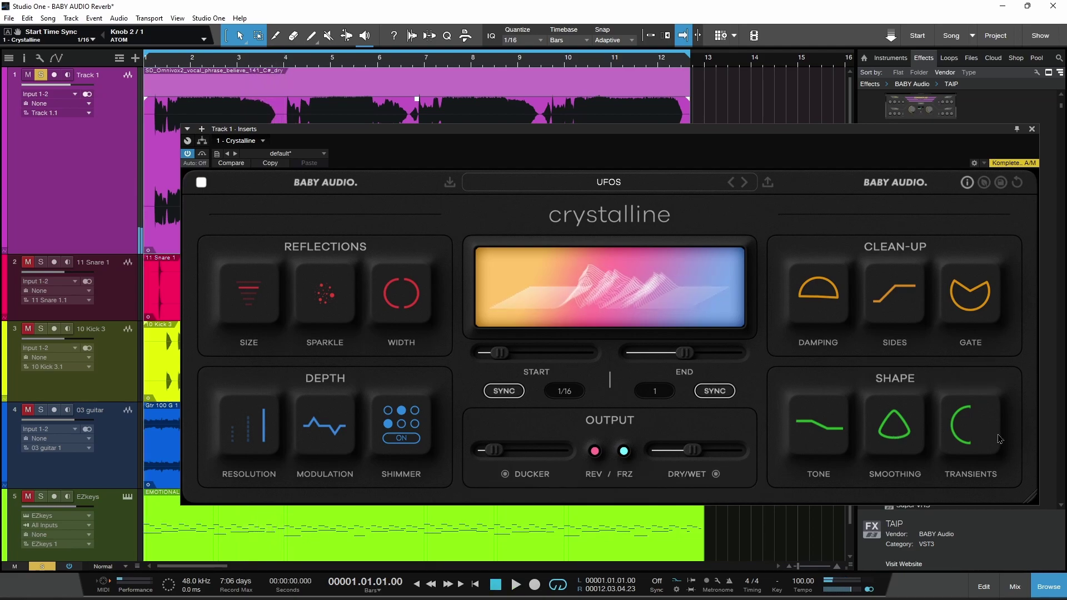
- Shift Transients to Sustain +43, audition it, then ease it back to Sustain +31
left_click_drag(969, 425, 961, 194)
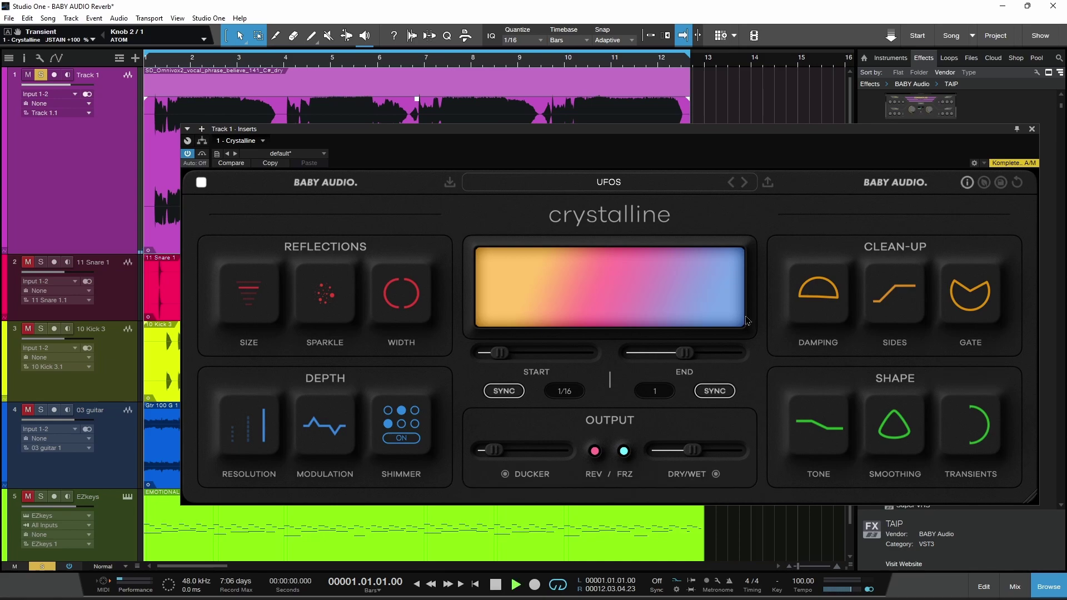
key("space")
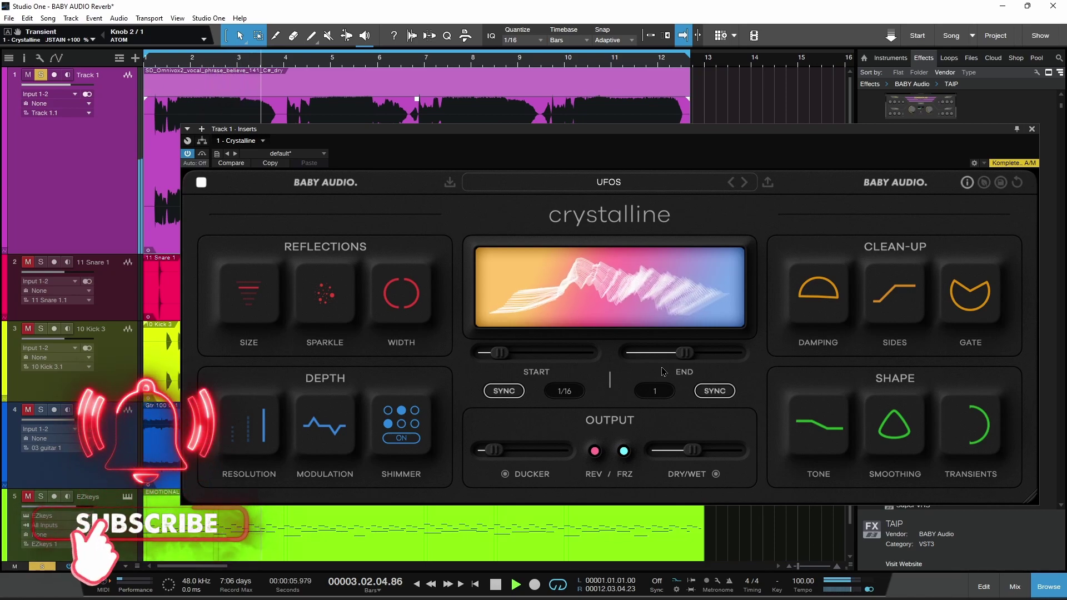
key("space")
left_click_drag(971, 426, 971, 459)
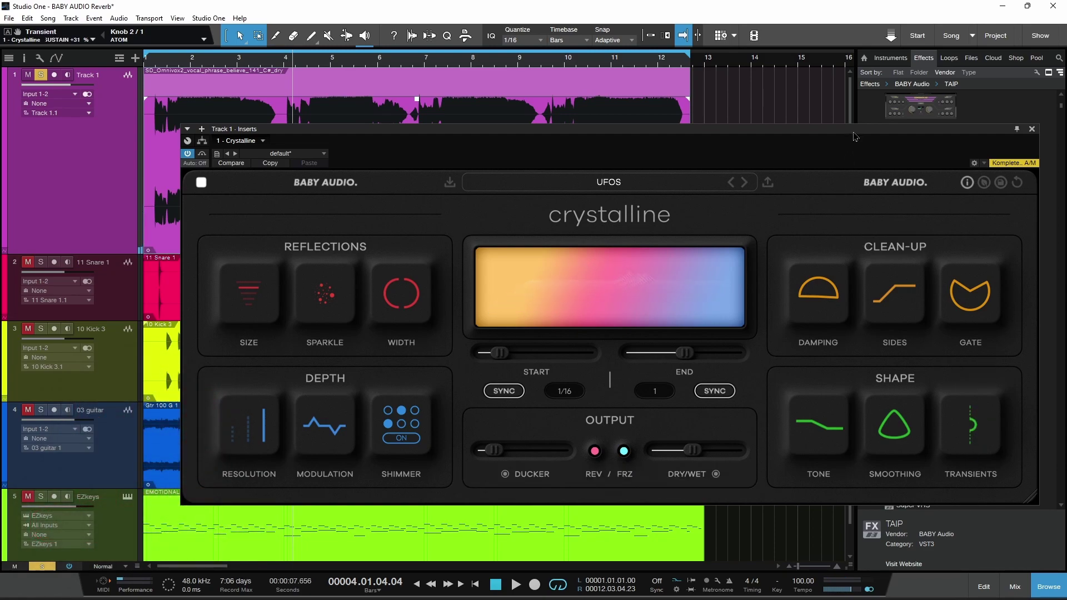
left_click_drag(854, 137, 789, 125)
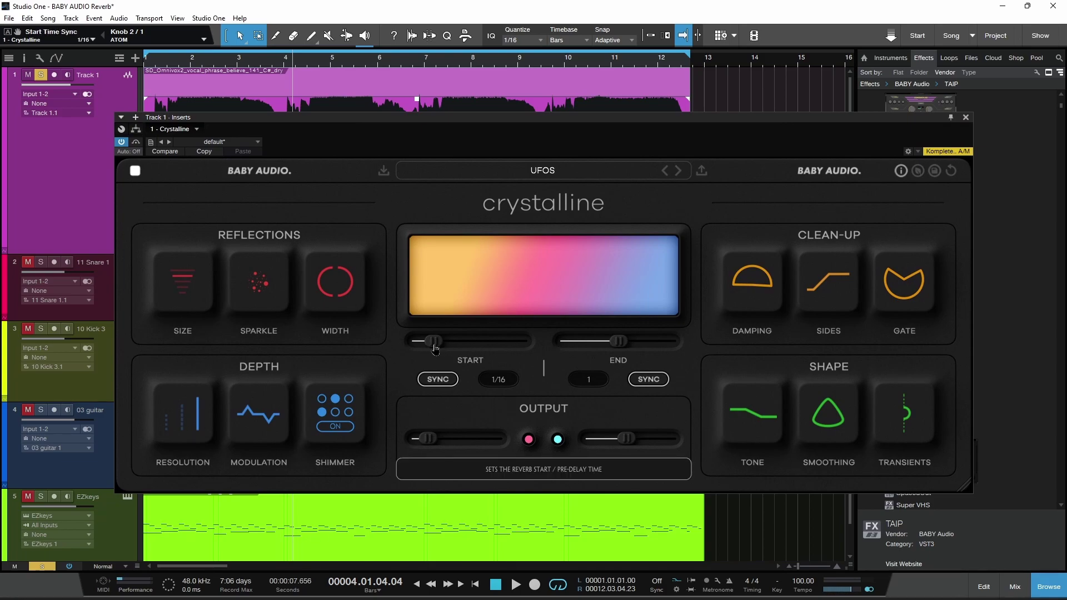
- Switch Start and End to milliseconds, shorten decay to 5220 ms, then return to tempo sync
left_click(438, 379)
left_click(649, 381)
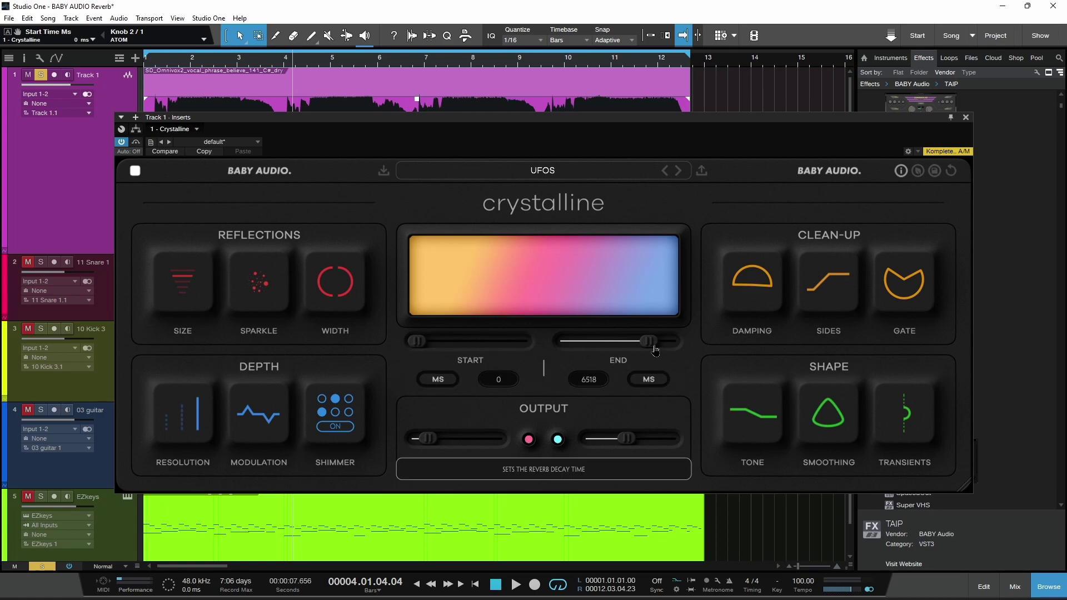
left_click_drag(647, 341, 640, 340)
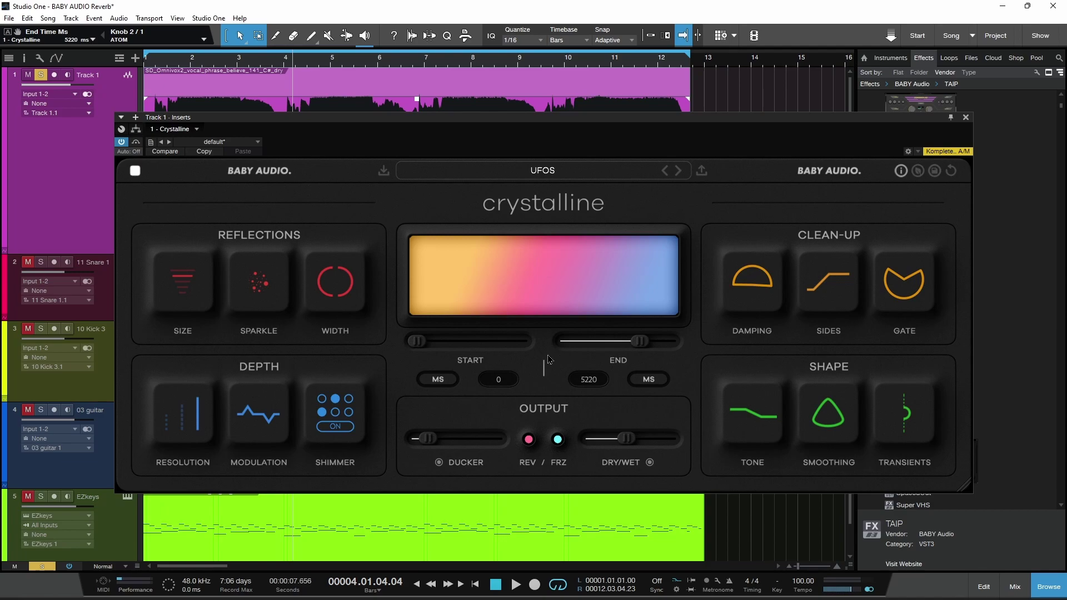
left_click(438, 379)
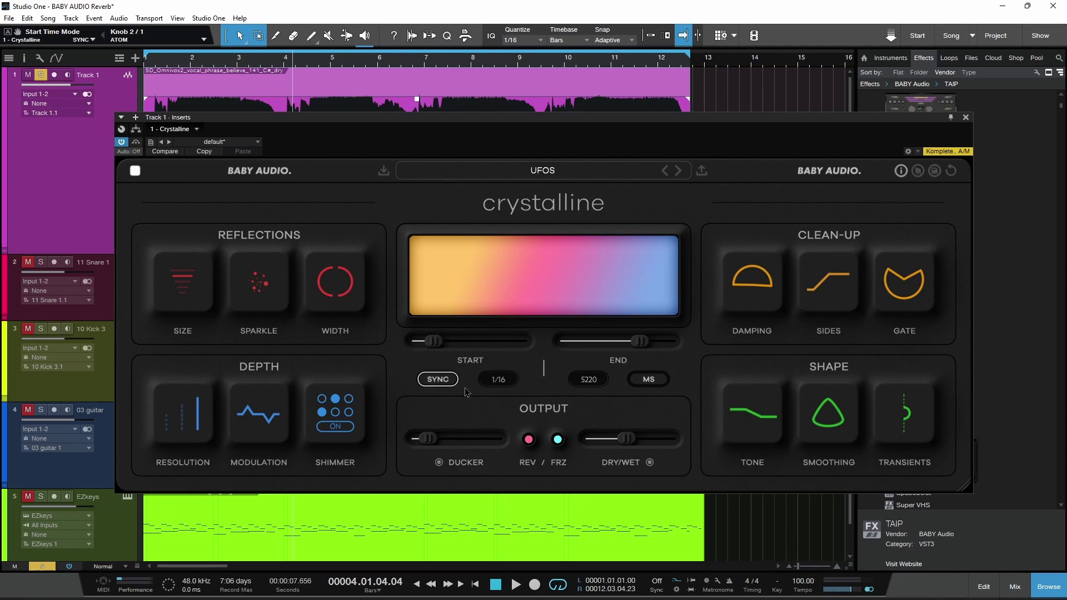
left_click(645, 380)
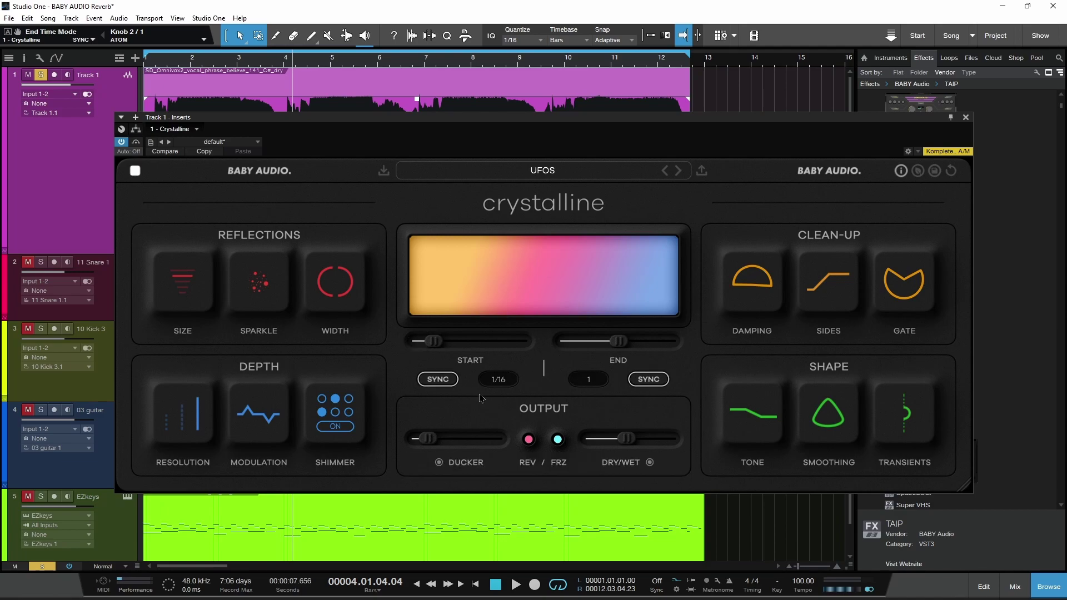
- Try pre-delay values 5/16 and 1/8, toggling pre-delay between milliseconds and sync
left_click_drag(433, 341, 443, 341)
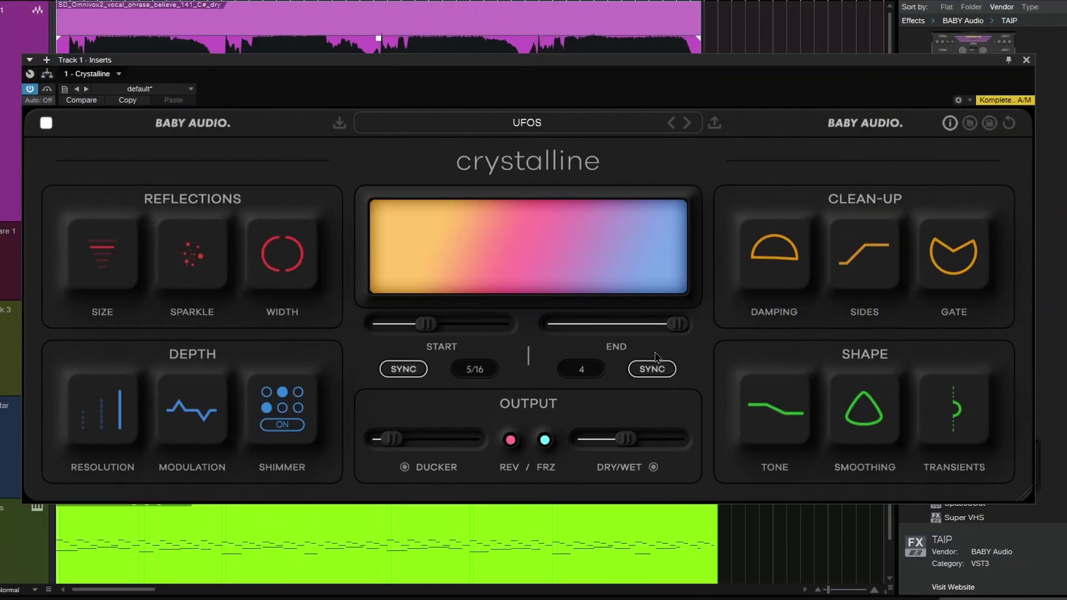
left_click_drag(426, 324, 411, 327)
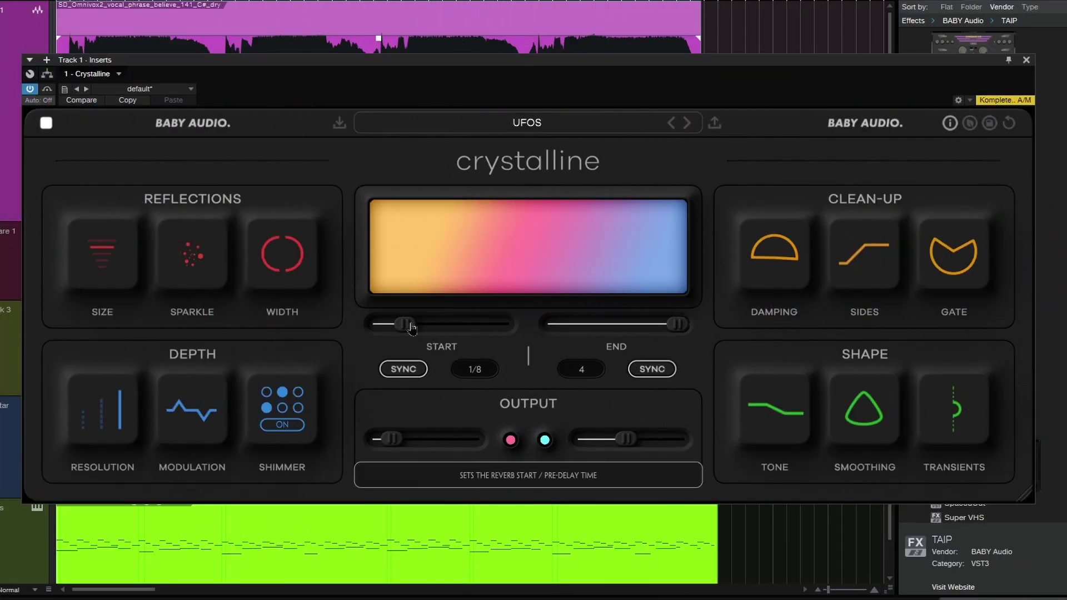
left_click(405, 370)
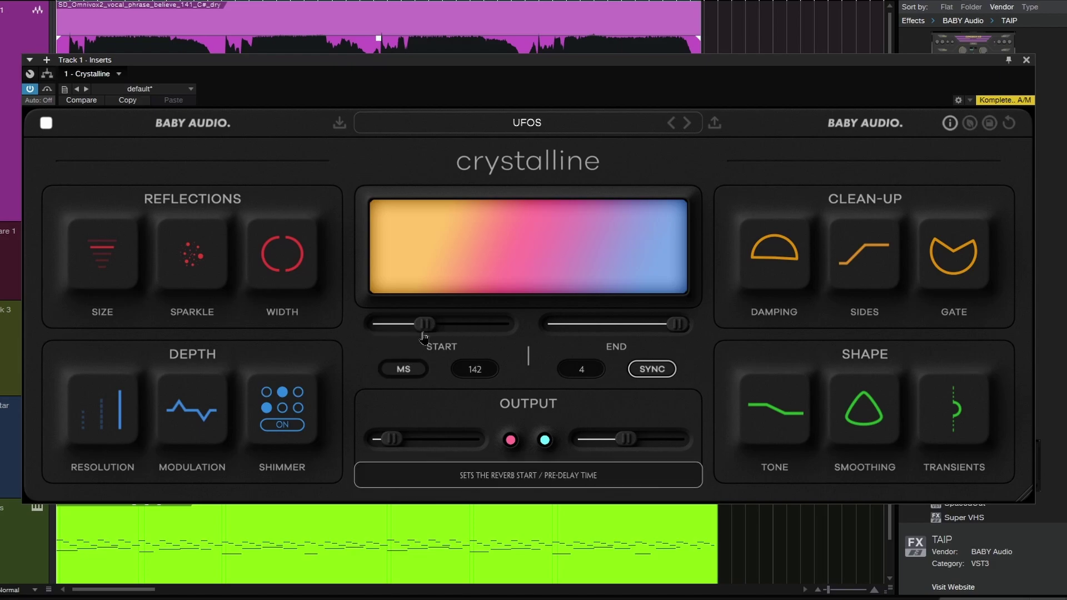
left_click(422, 371)
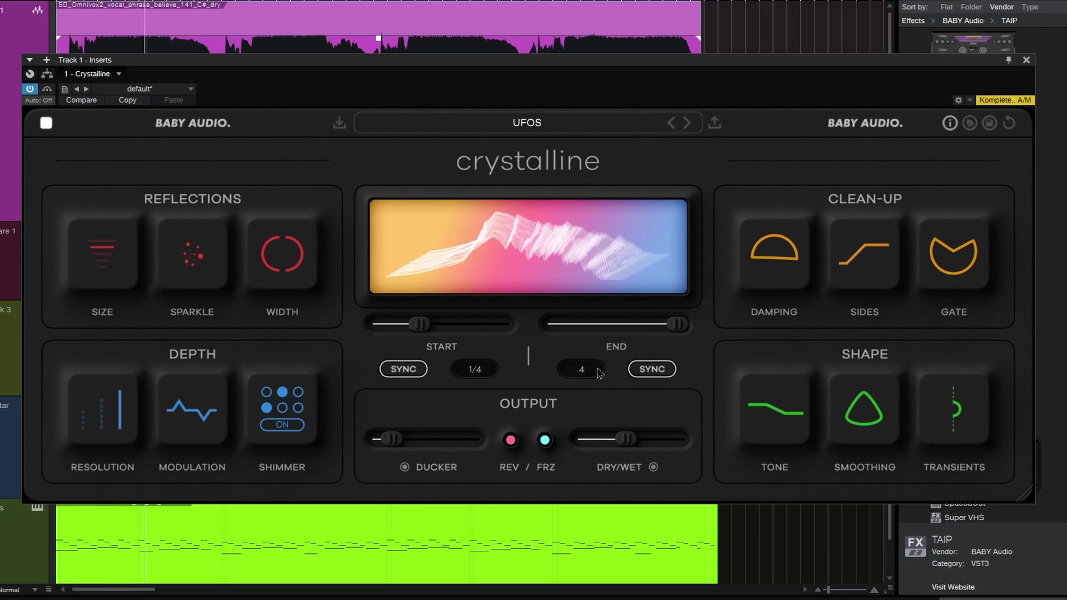
- Lower Dry/Wet slightly, set the decay to 5/16 and the pre-delay to 1/2
left_click_drag(625, 440, 620, 442)
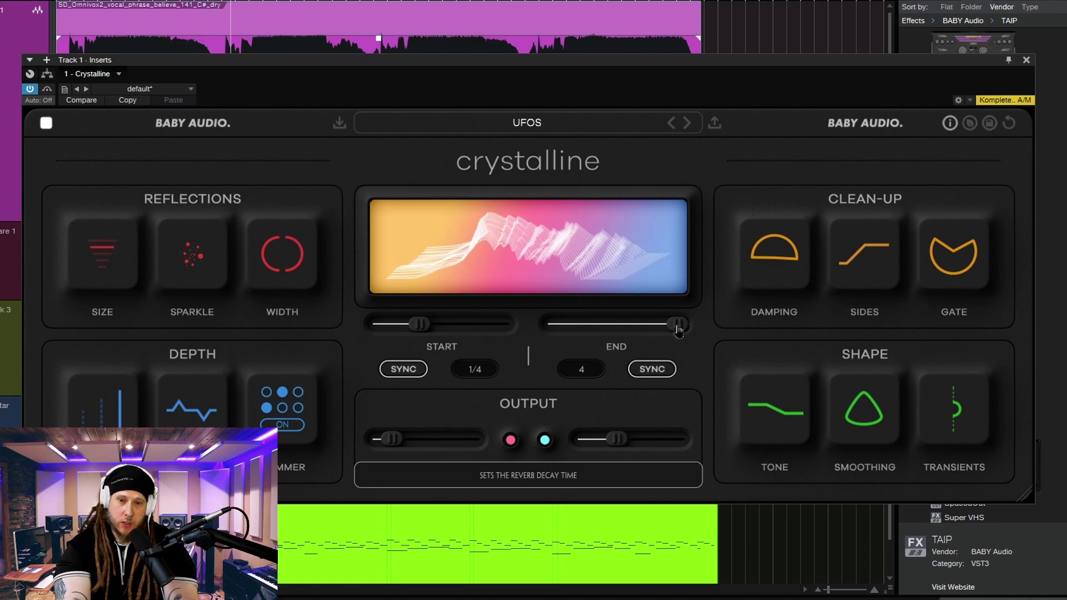
left_click_drag(678, 329, 571, 326)
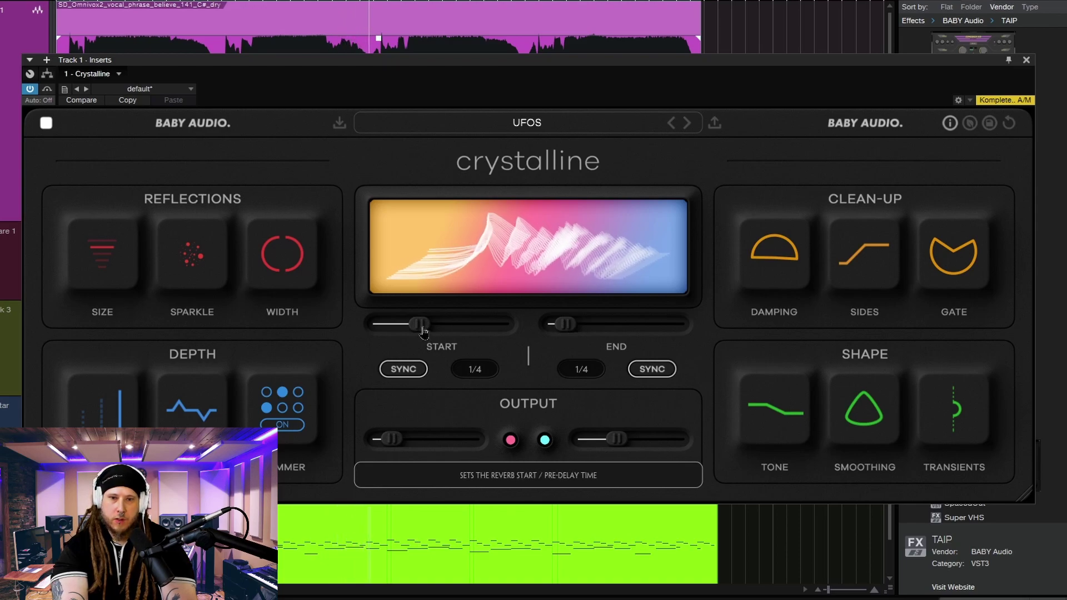
left_click_drag(423, 331, 452, 333)
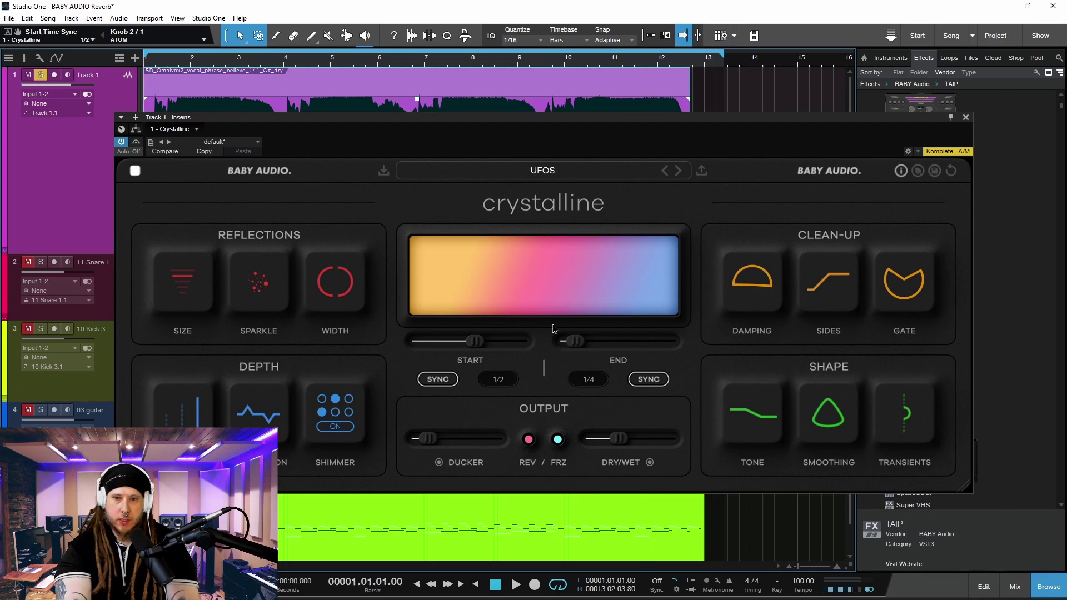
- Try decay 1+1/2 and pre-delay 1/8, settle decay at 5/16, and start playback
left_click_drag(575, 340, 639, 344)
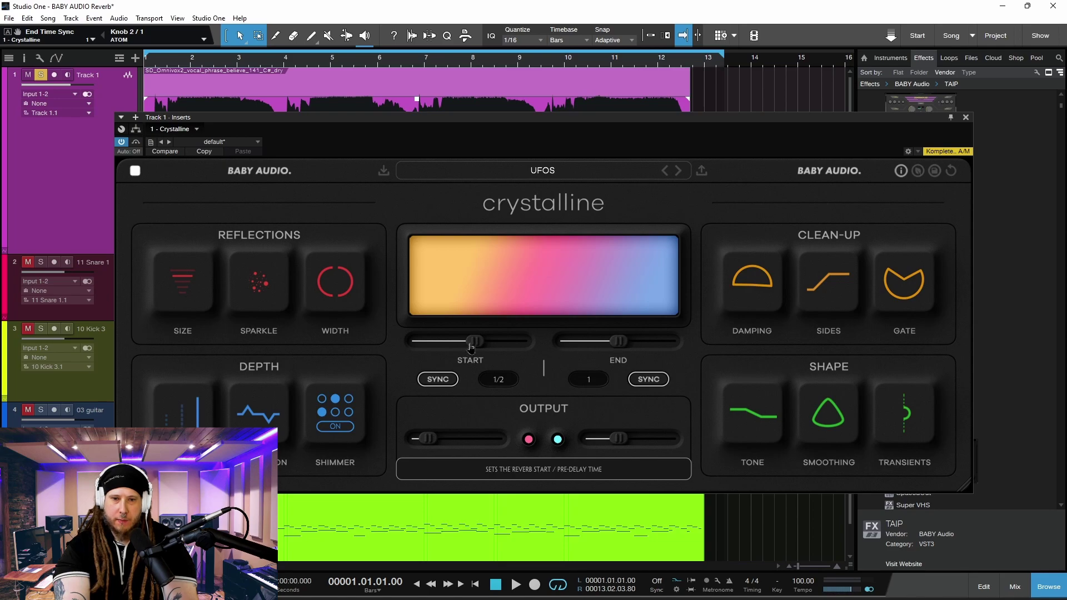
left_click_drag(474, 341, 422, 346)
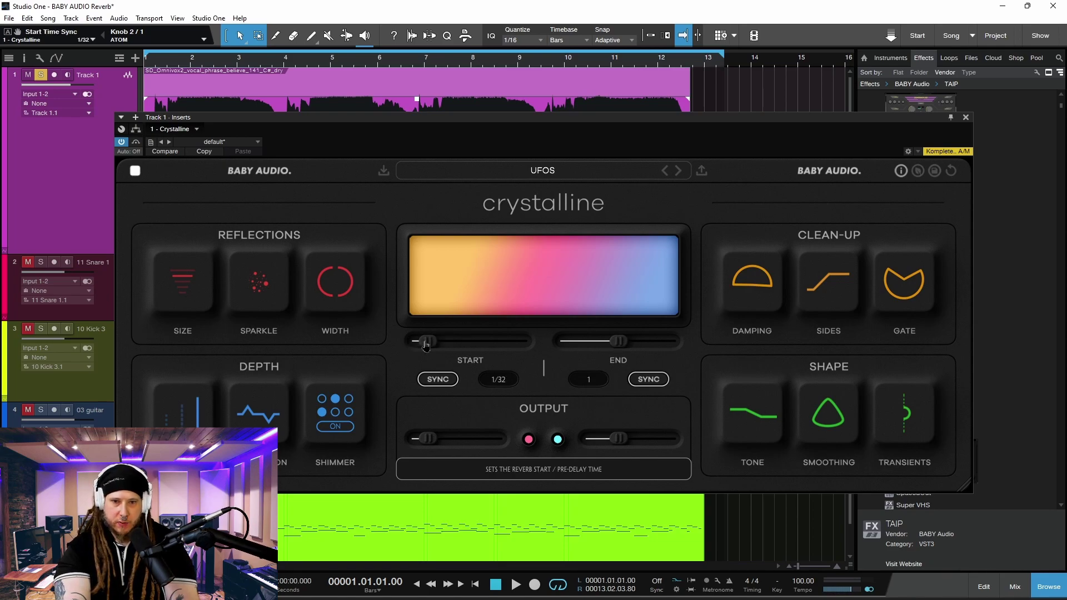
left_click_drag(621, 345, 581, 344)
key("space")
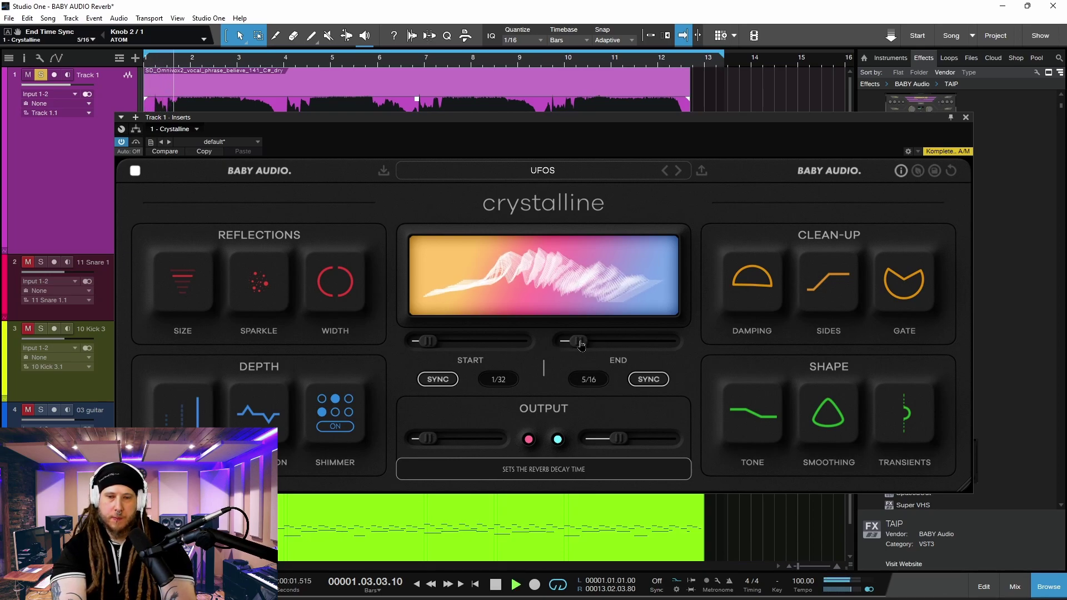
- Shrink Size from Large to Small, lengthen decay to 1+3/8, and raise pre-delay to 1/16
mouse_move(187, 282)
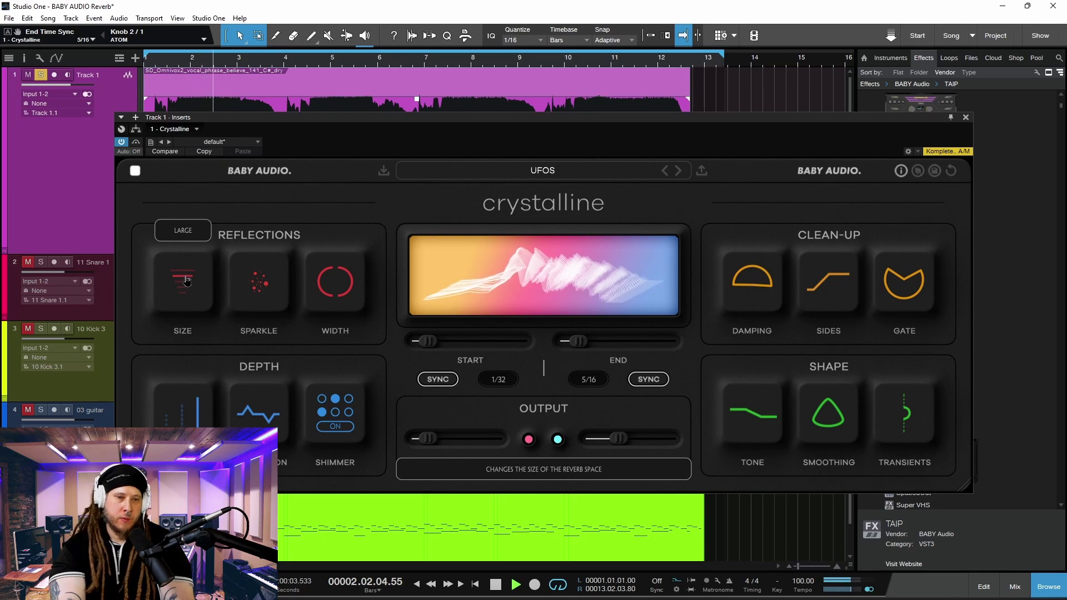
left_click_drag(187, 283, 190, 303)
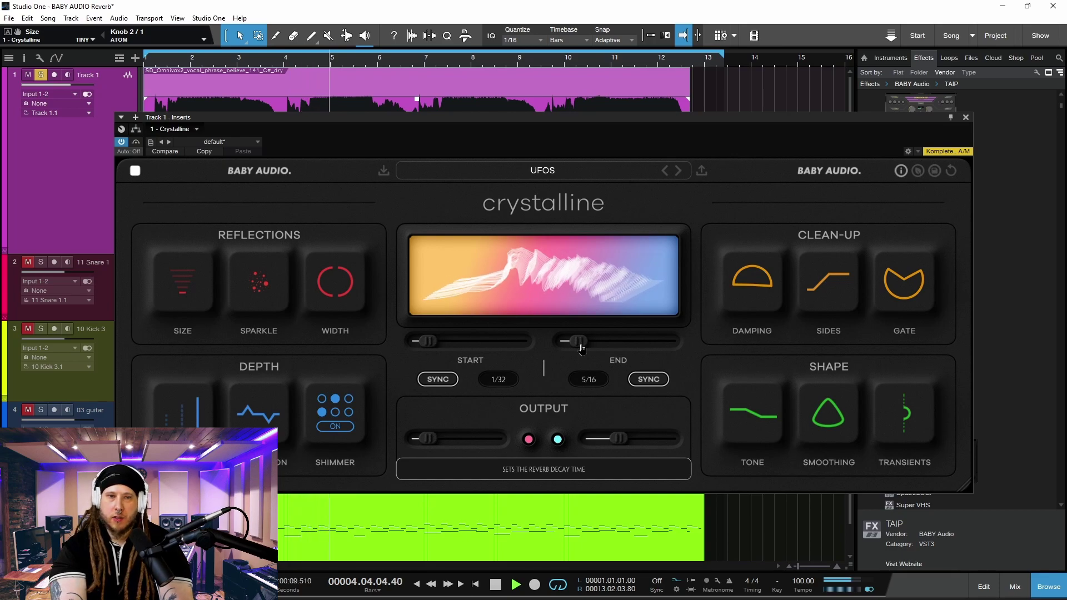
left_click_drag(581, 349, 634, 346)
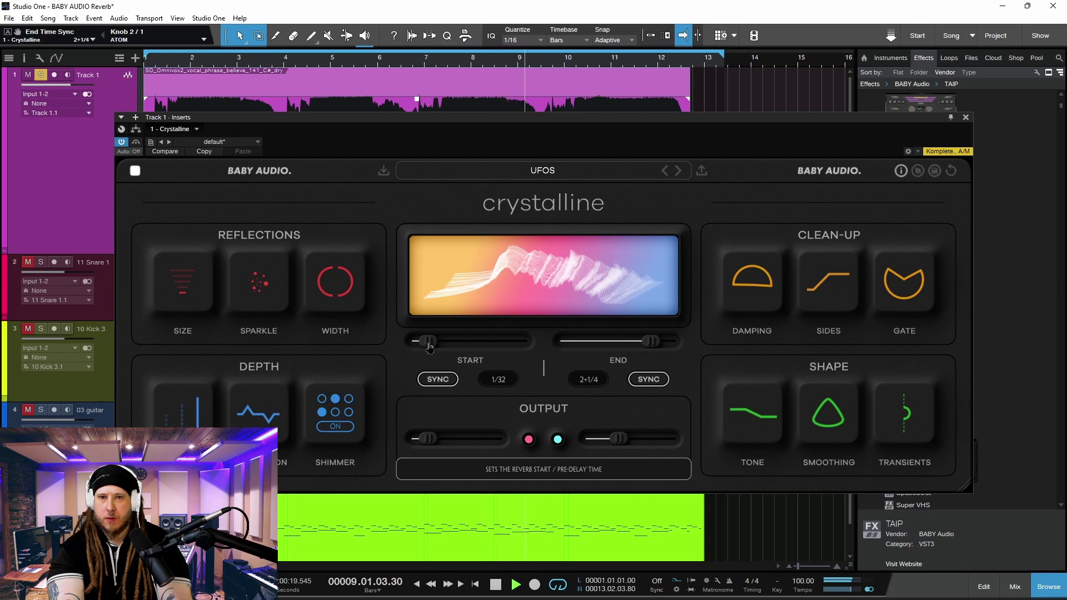
key("space")
left_click_drag(431, 346, 440, 348)
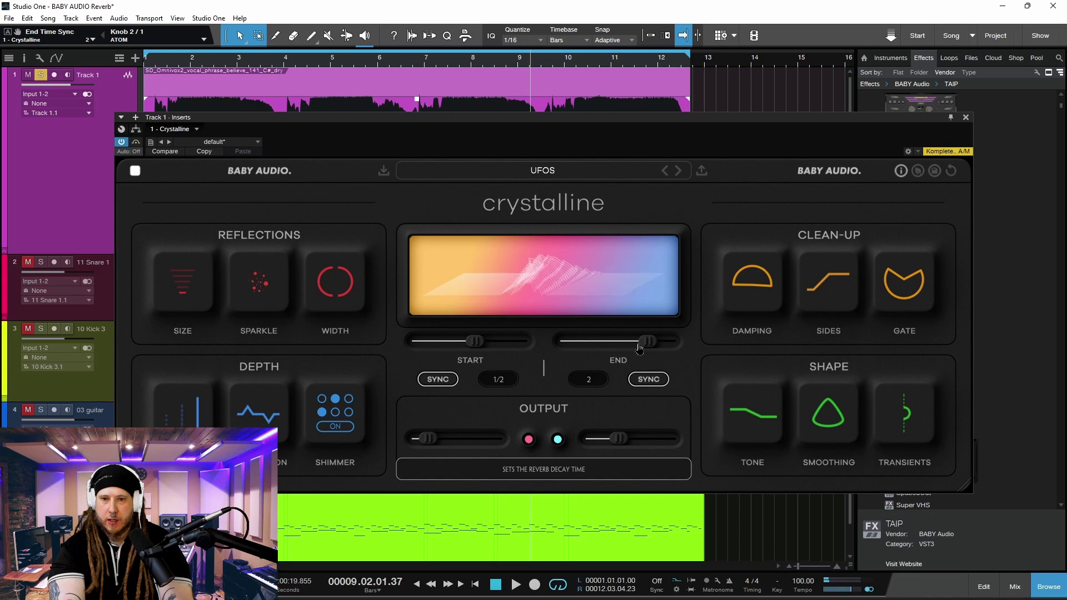
key("space")
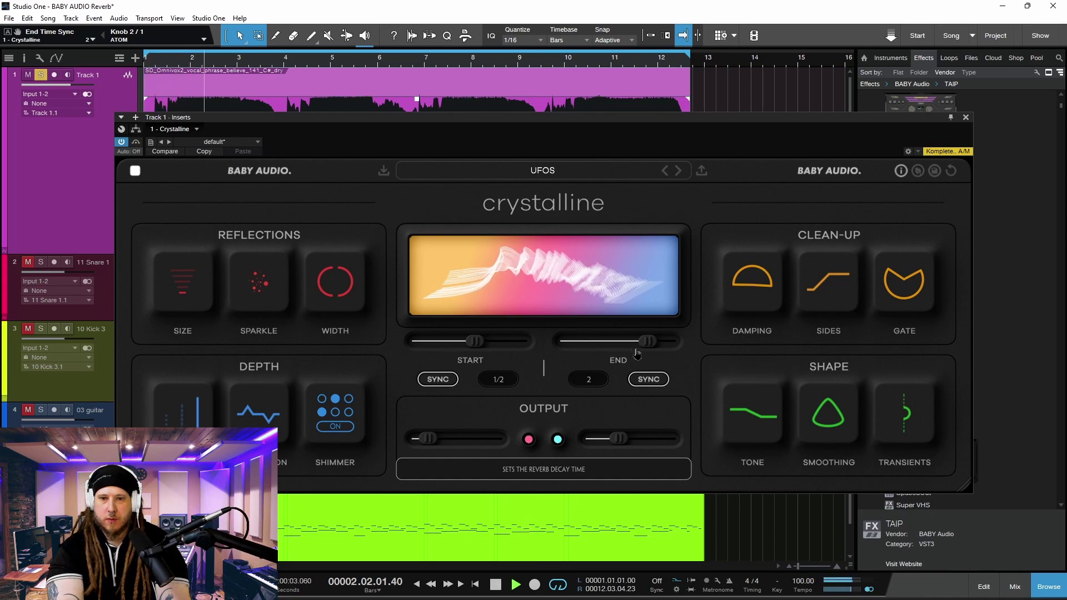
- Lower Dry/Wet to 23%, stop playback, and cut the pre-delay to 1/32
left_click_drag(618, 439, 609, 439)
mouse_move(430, 439)
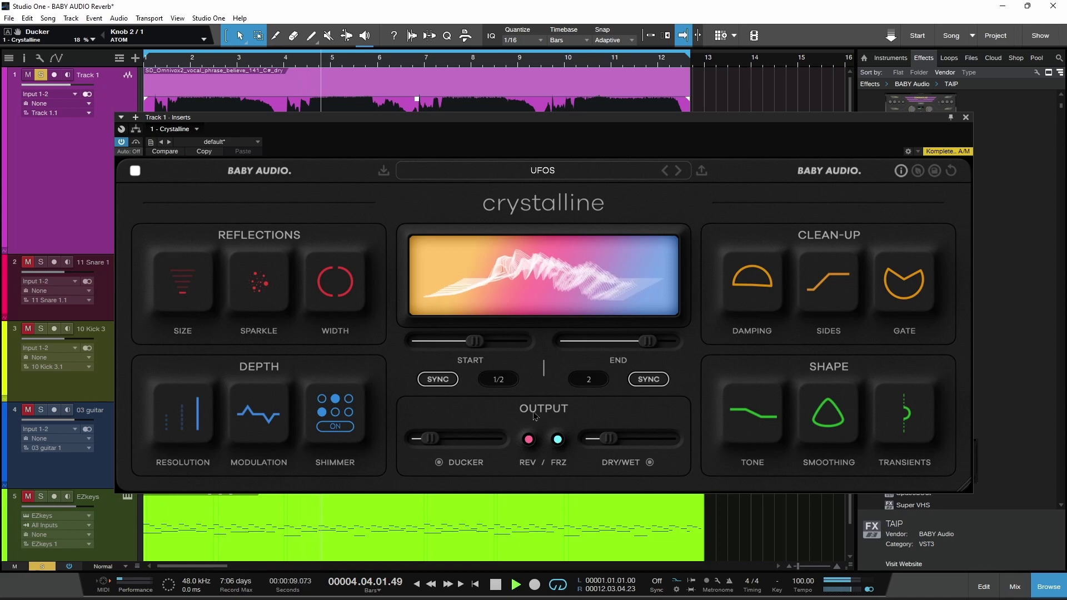
mouse_move(620, 437)
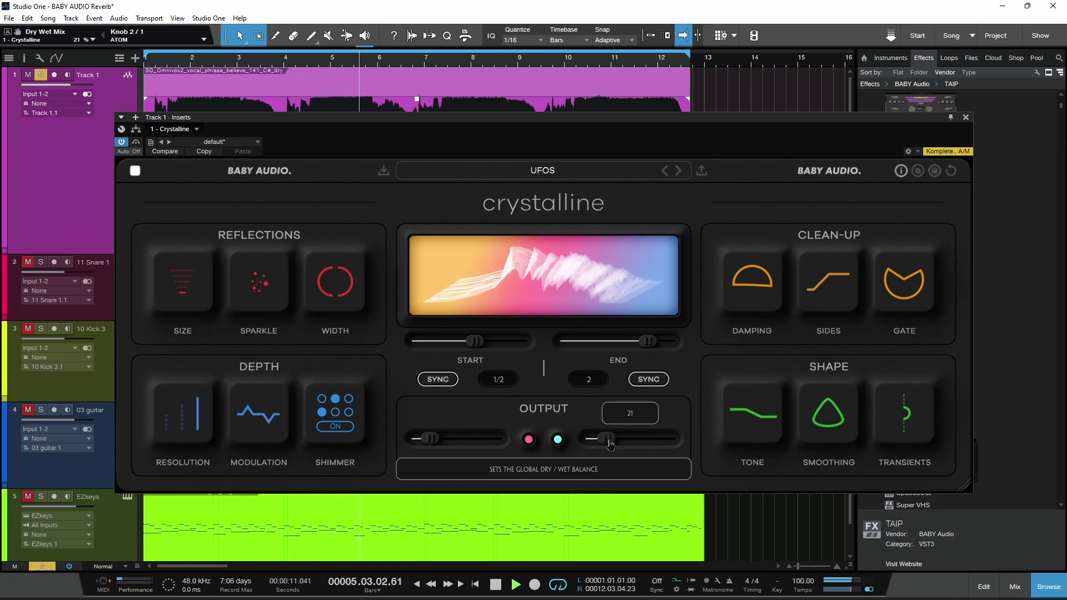
key("space")
left_click_drag(475, 341, 430, 347)
- Shorten the reverb decay from 2 to 1 and move the window up
left_click_drag(647, 341, 578, 343)
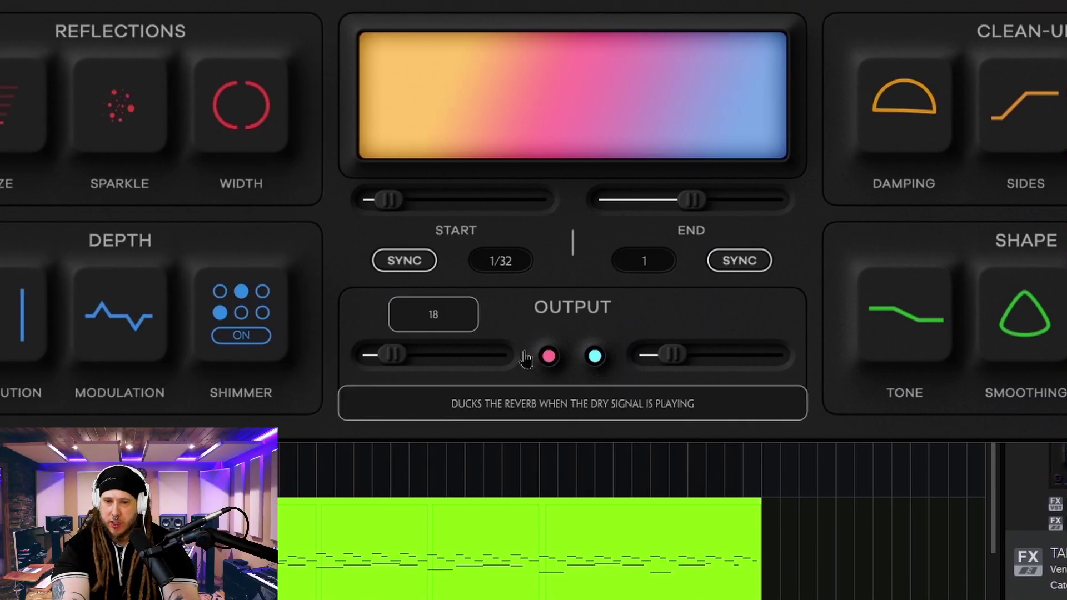
mouse_move(410, 364)
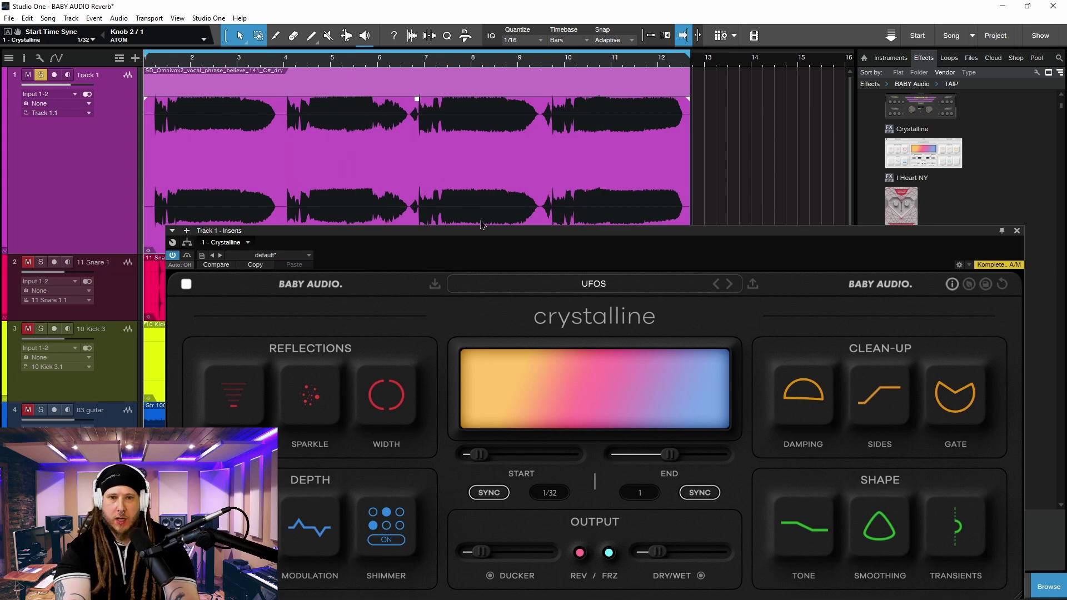
left_click_drag(485, 236, 477, 103)
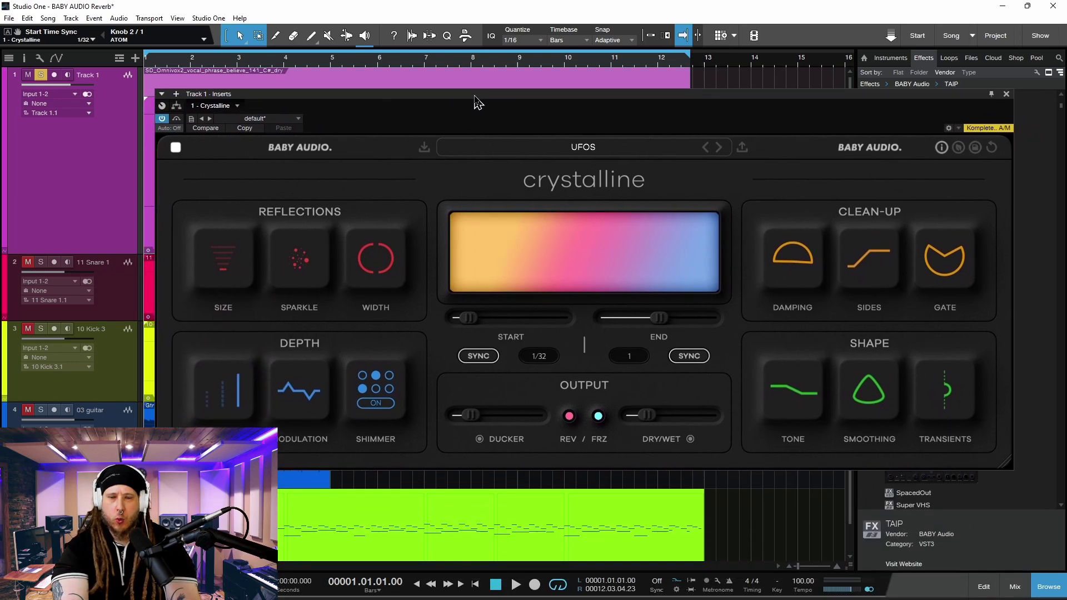
- Turn off gentle ducking, extend the loop to about bar 15, and start from bar 9
left_click(479, 439)
left_click_drag(685, 65, 809, 67)
left_click_drag(781, 100, 746, 201)
left_click(540, 67)
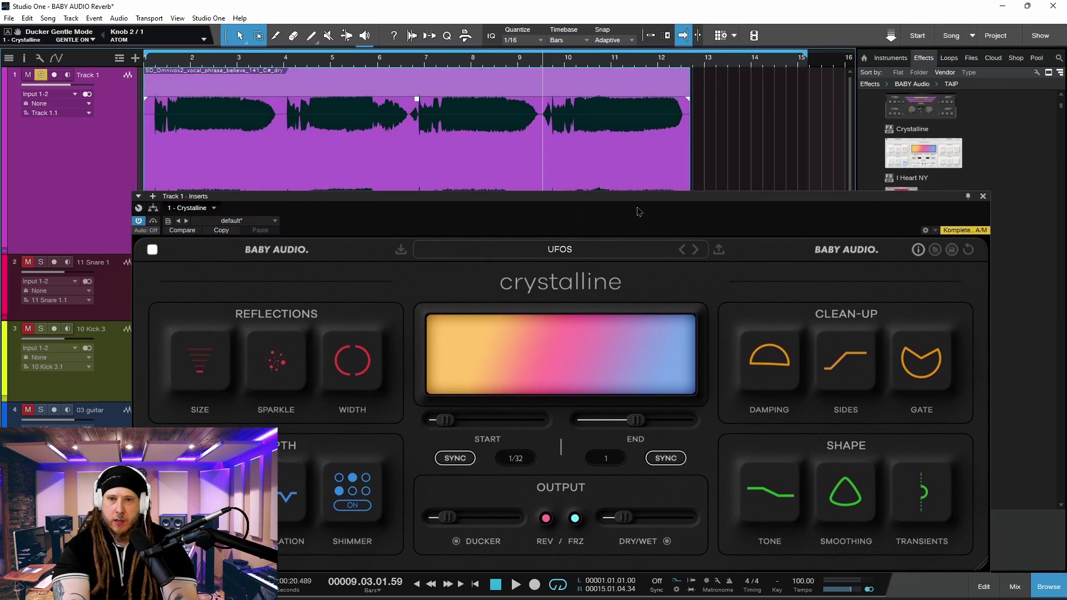
left_click_drag(637, 210, 616, 194)
- Nudge stereo width to +27, raise Dry/Wet to 60%, and stop playback
mouse_move(613, 503)
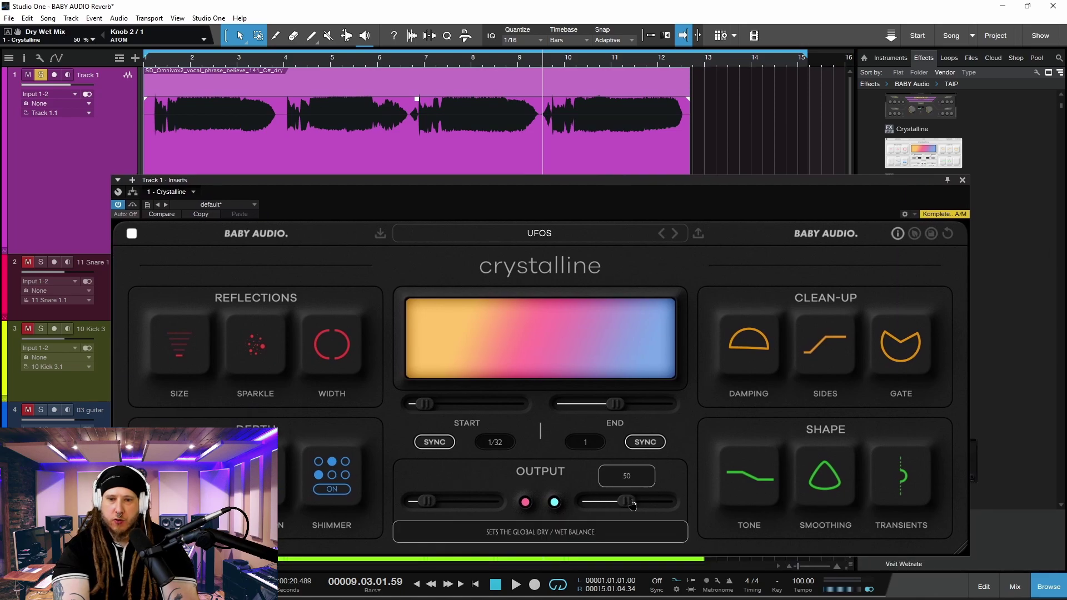
mouse_move(184, 300)
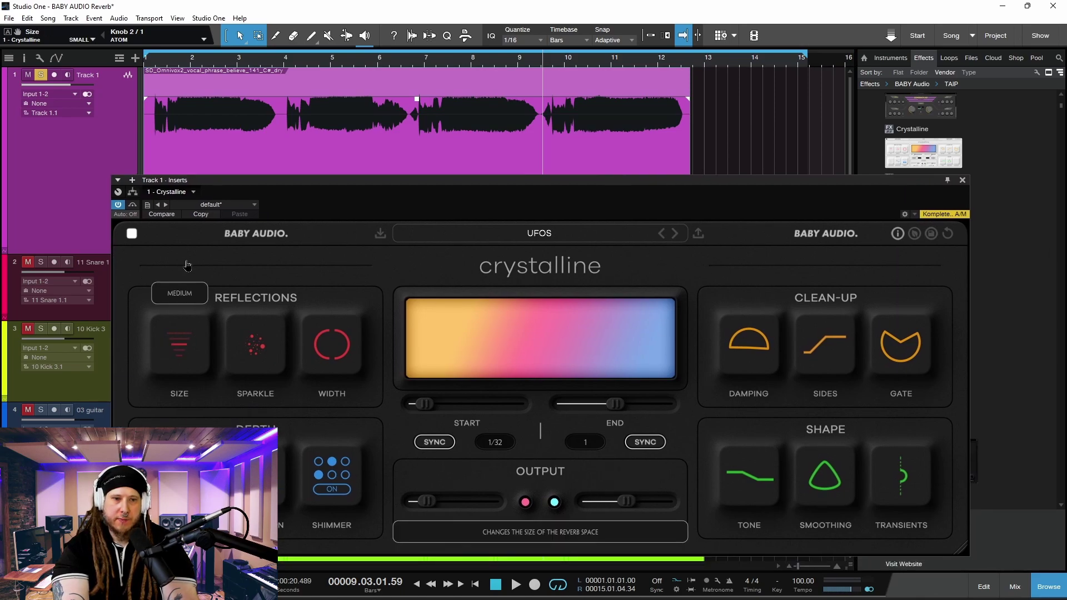
mouse_move(335, 353)
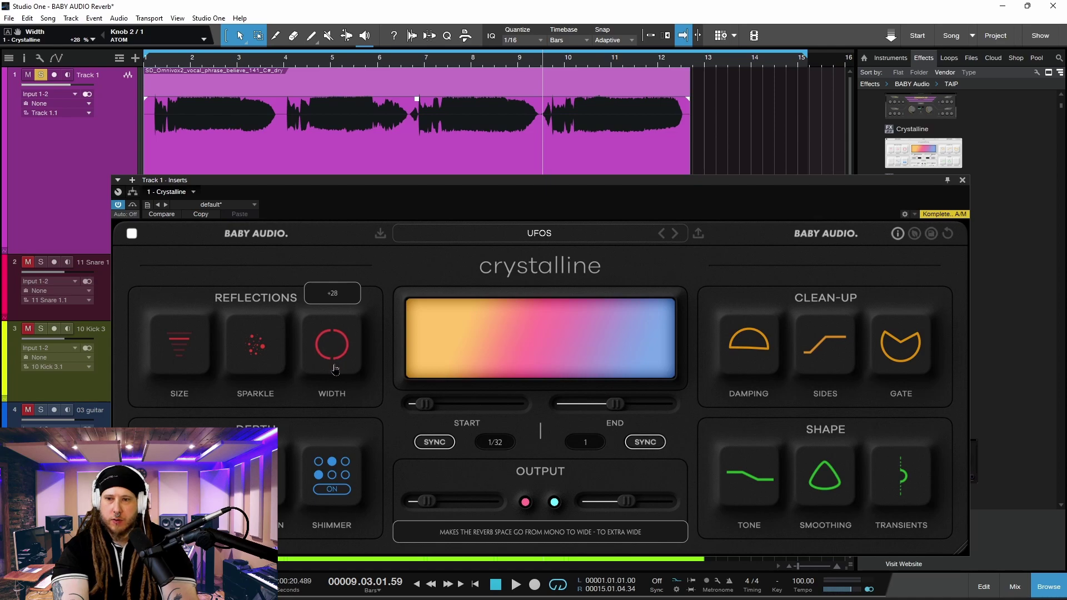
left_click_drag(335, 368, 335, 370)
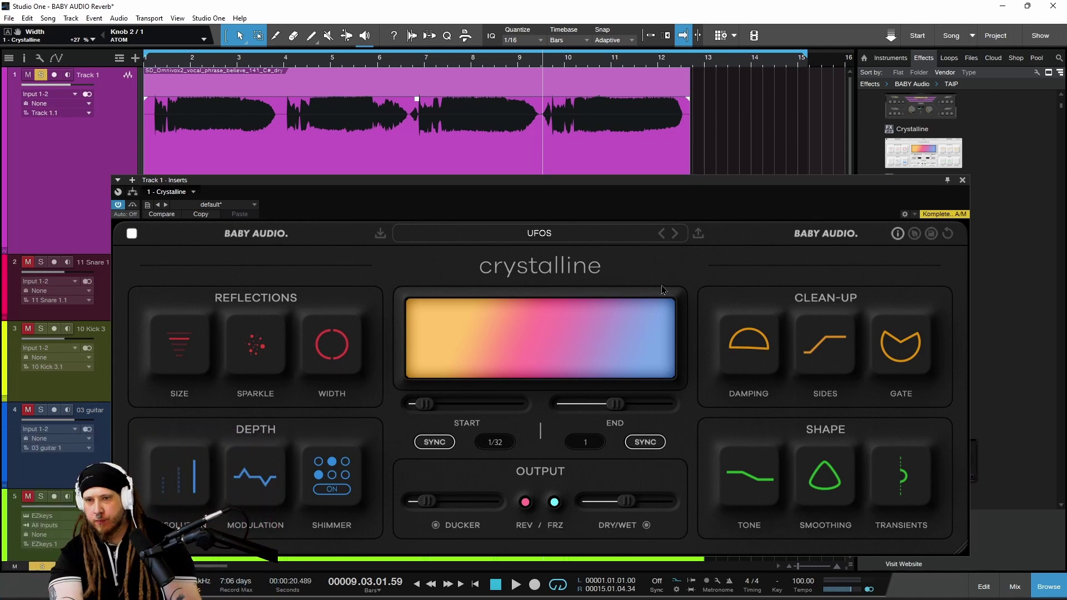
mouse_move(630, 508)
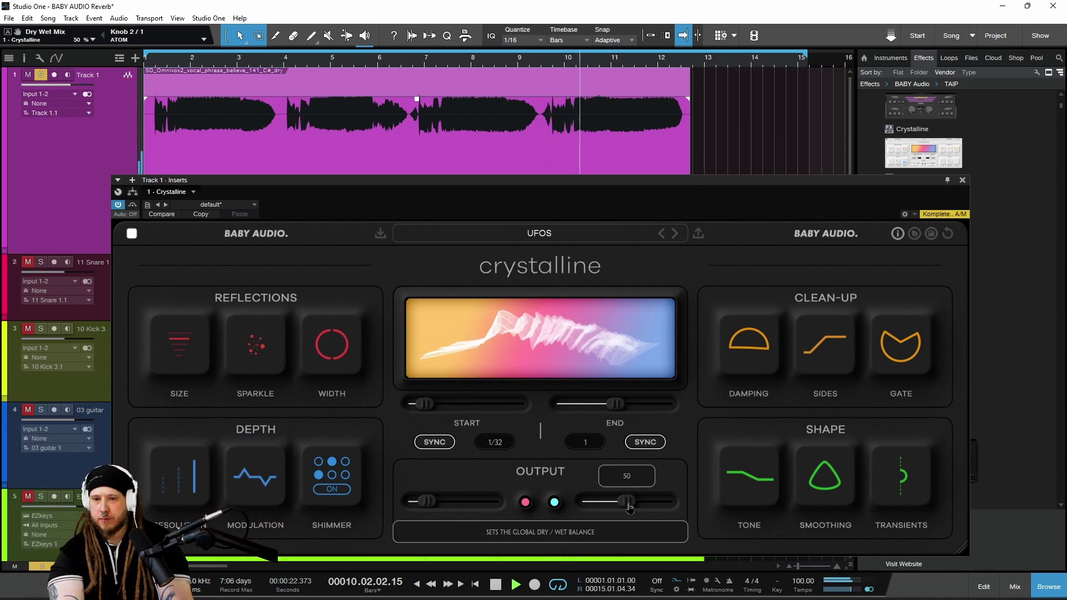
left_click_drag(630, 508, 633, 507)
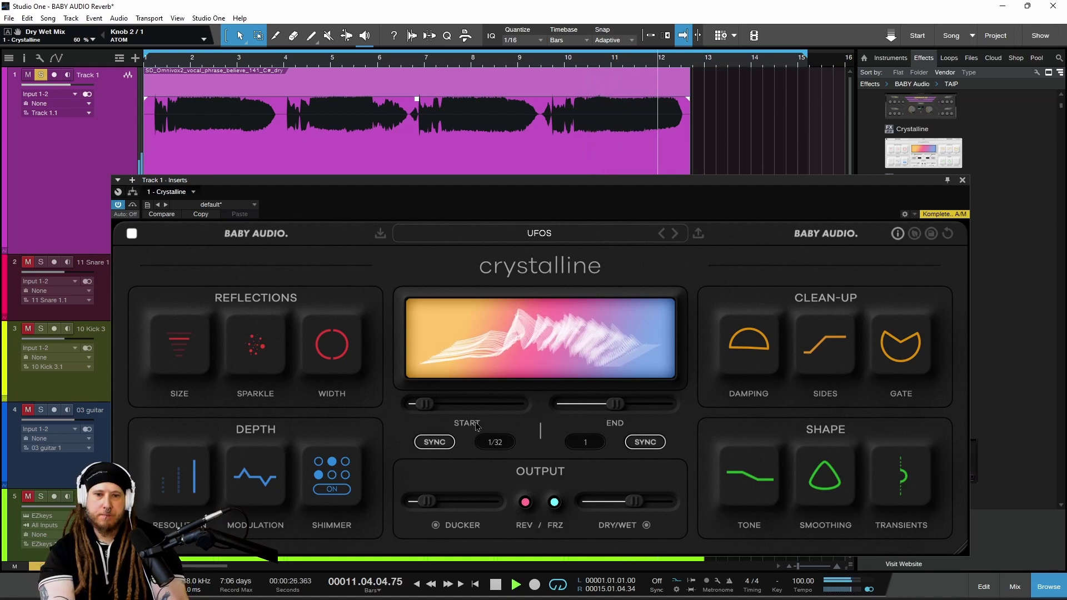
key("space")
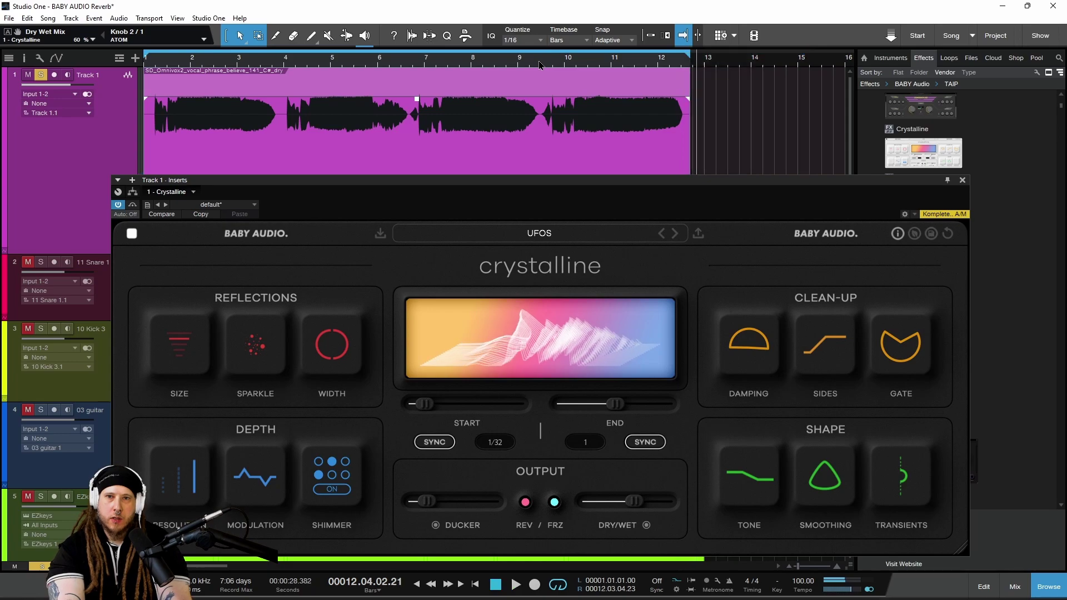
- Play from bar 9 while raising the Ducker to 42, then to 79
left_click(539, 65)
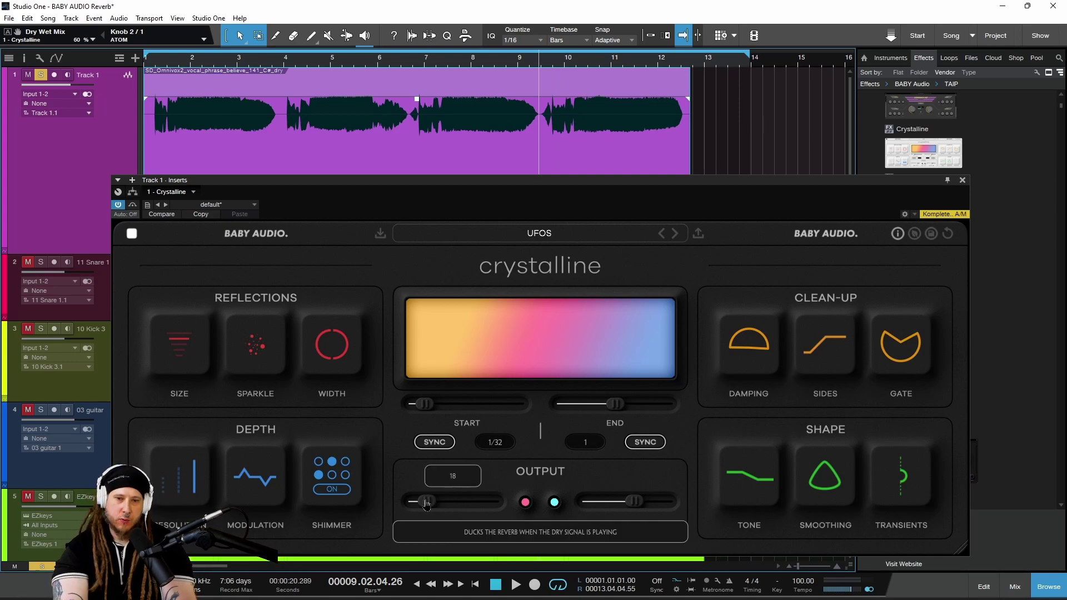
left_click_drag(427, 501, 451, 507)
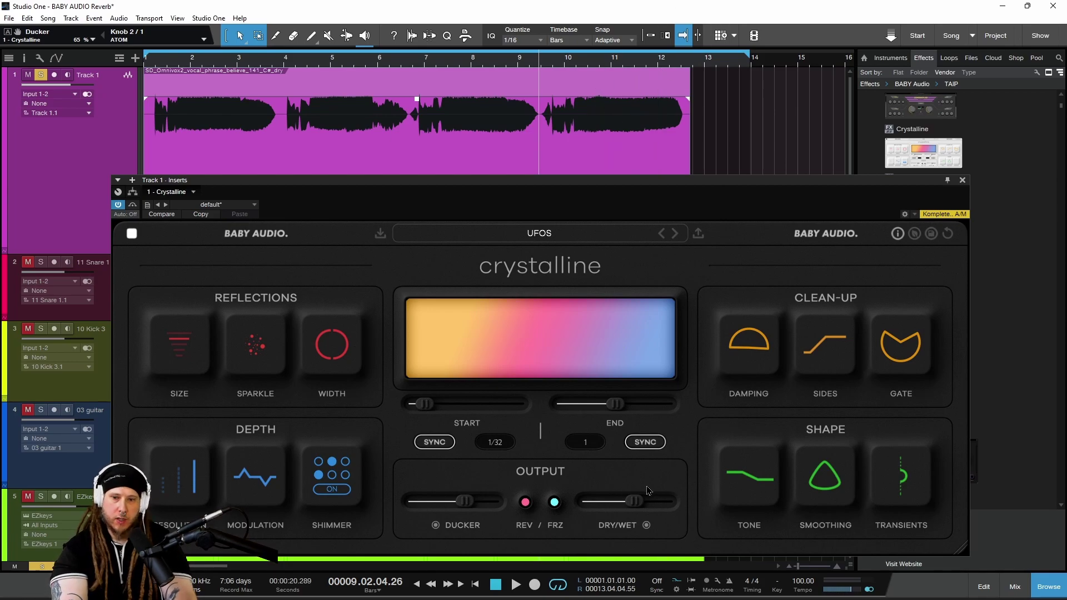
mouse_move(639, 503)
left_click_drag(465, 501, 475, 503)
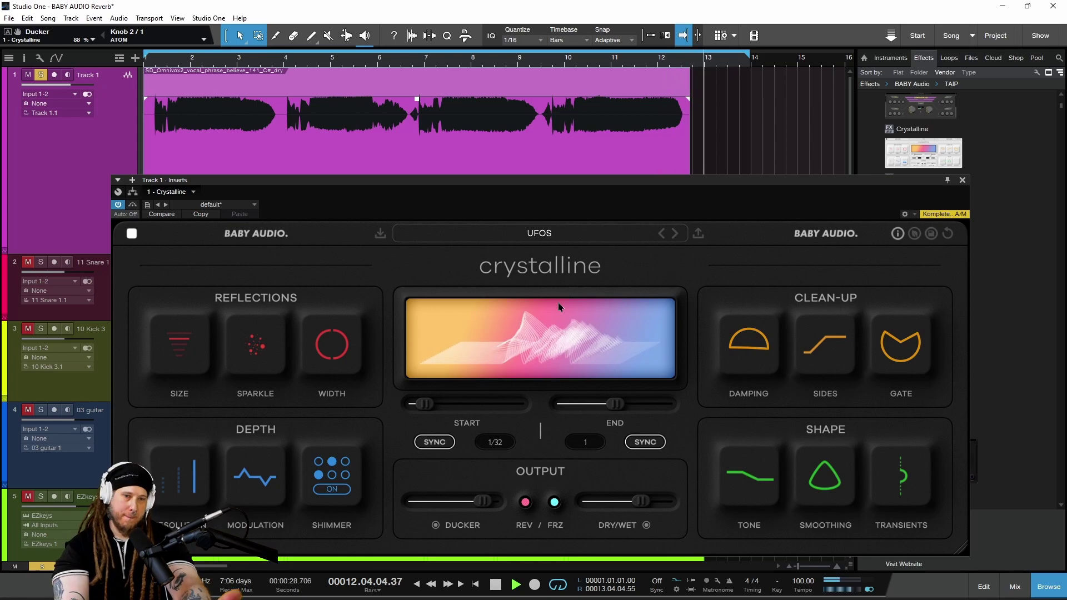
- Switch the Ducker's Gentle mode off, audition from bar 9.5, and lower Ducker to 72
key("space")
left_click(436, 526)
left_click(437, 528)
left_click(541, 68)
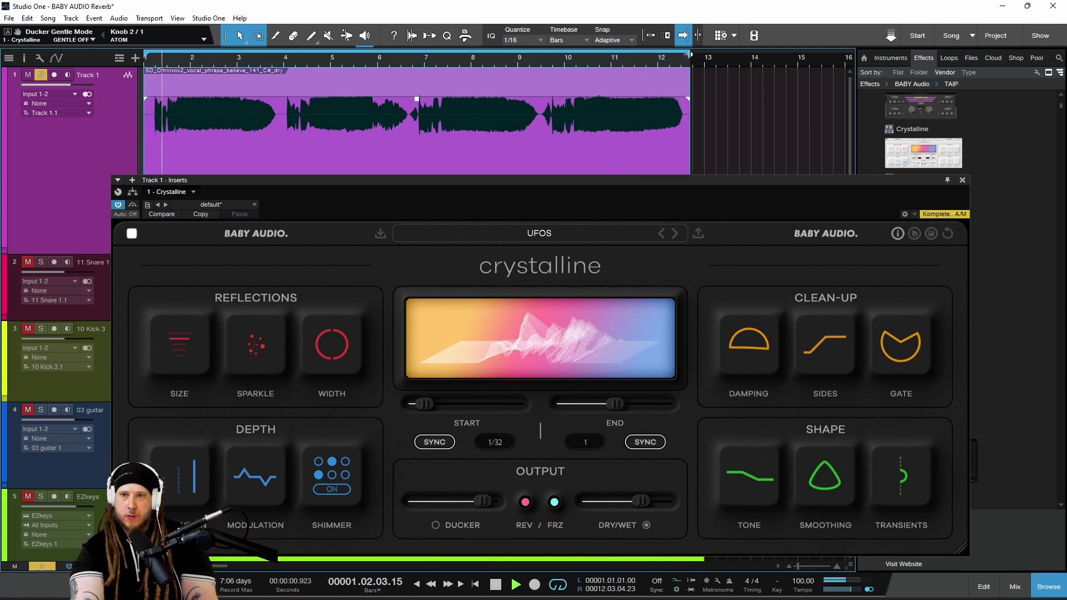
key("space")
left_click_drag(482, 502, 442, 512)
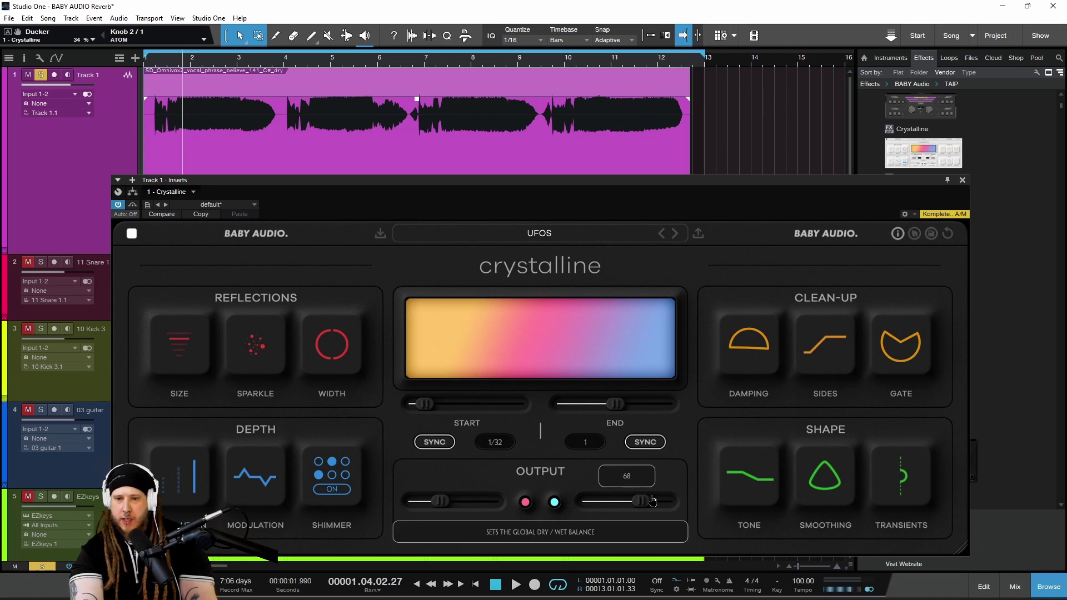
- Lower Dry/Wet, audition the reverb reversed with small Dry/Wet tweaks, then turn Reverse off
left_click_drag(640, 502, 600, 508)
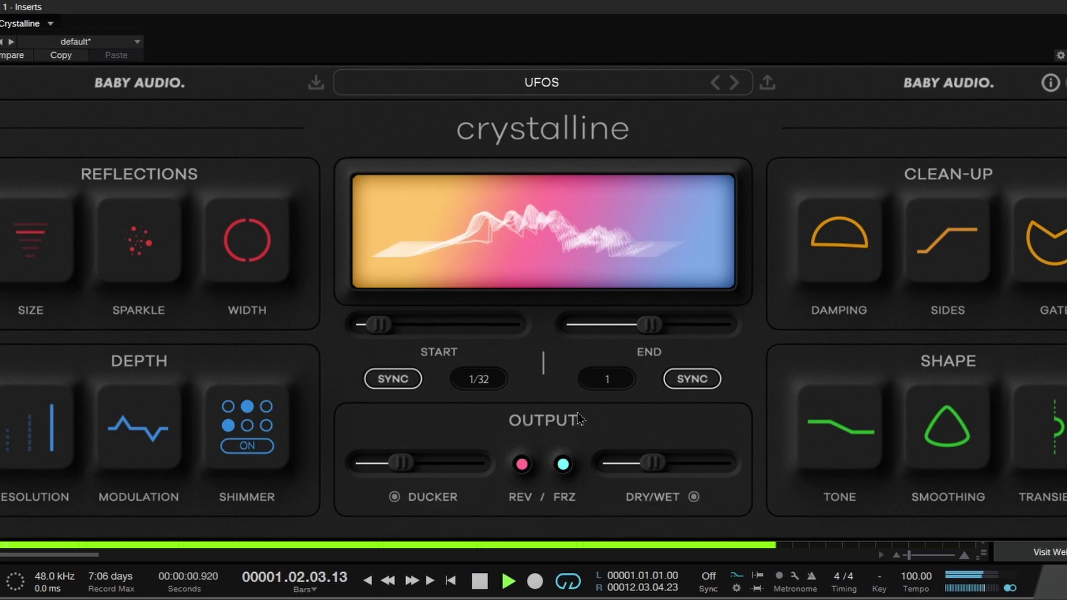
left_click(522, 465)
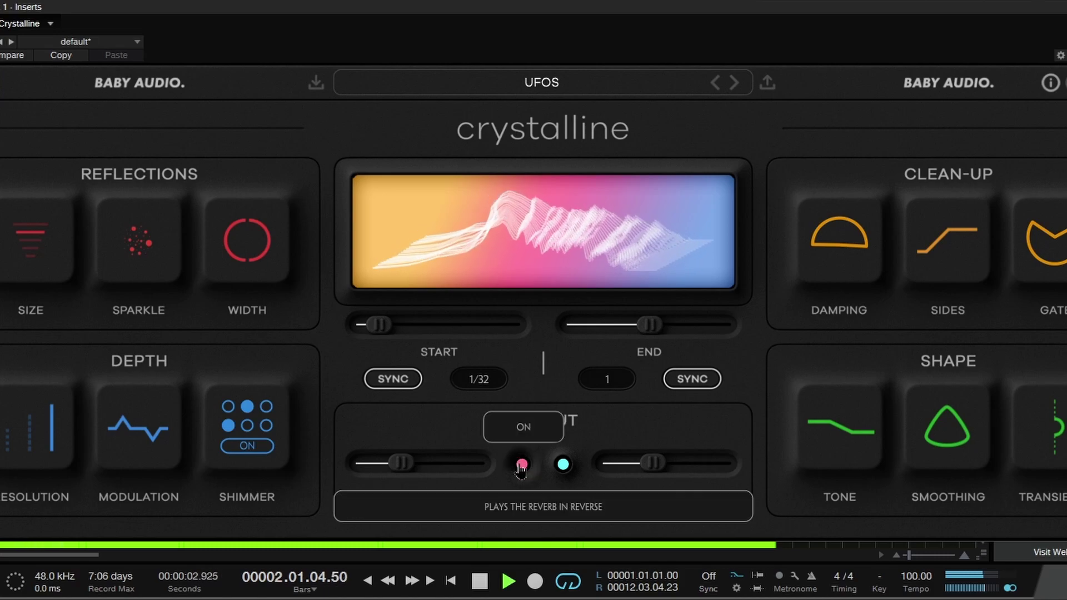
left_click_drag(653, 462, 661, 463)
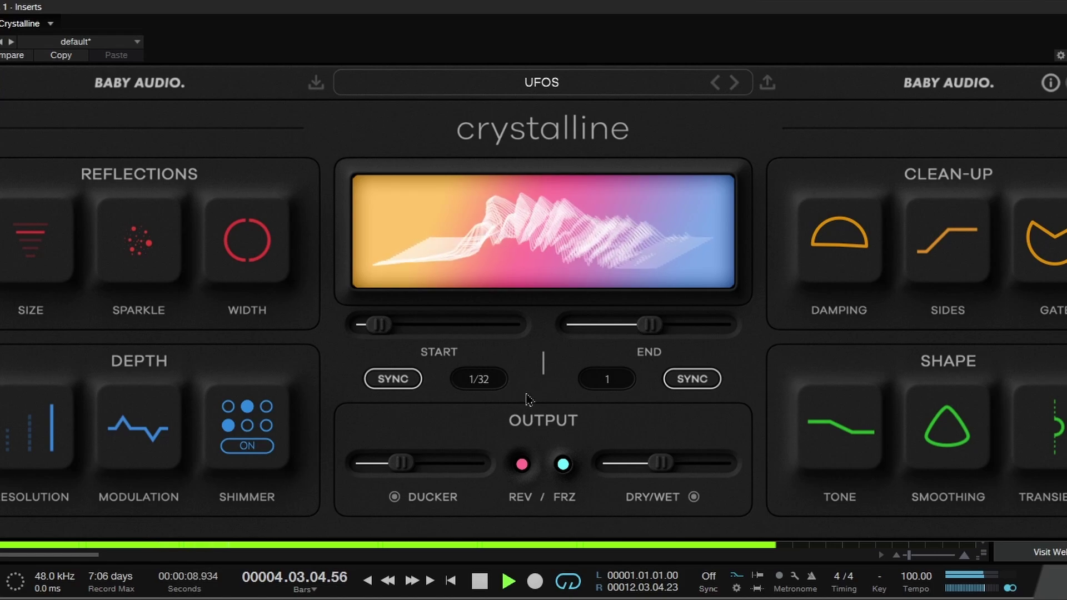
left_click_drag(661, 462, 653, 462)
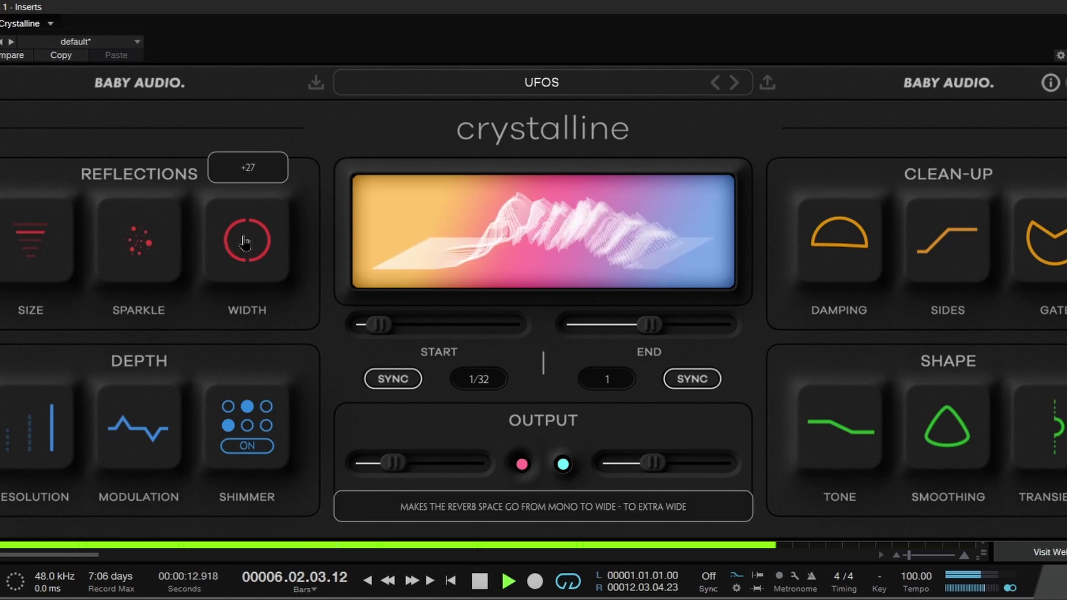
left_click(521, 467)
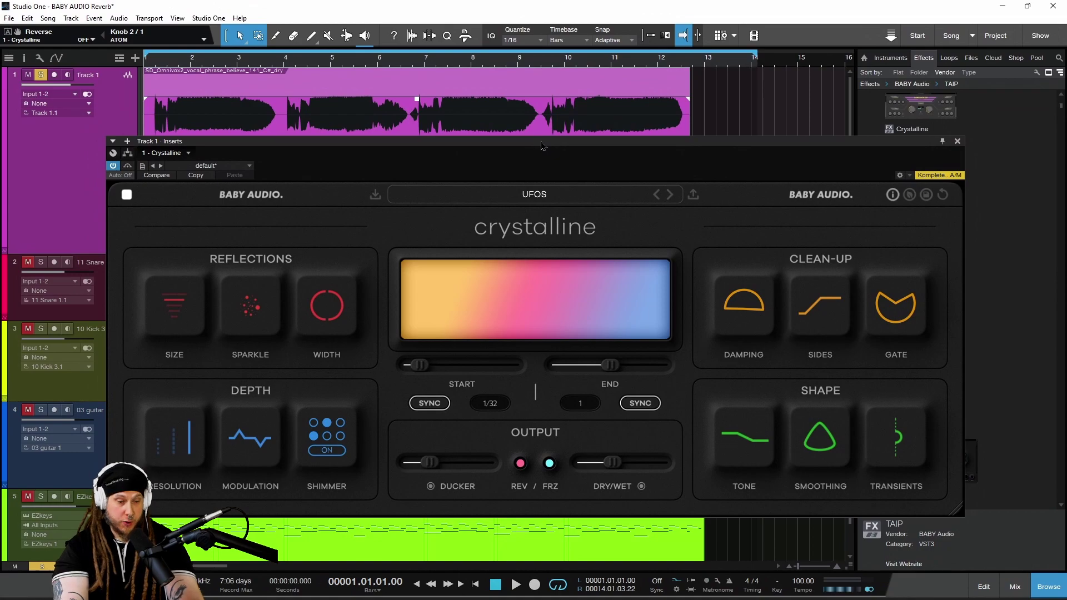
- Freeze the reverb during playback, restore the loop end to bar 14, and jump to bar 9
key("space")
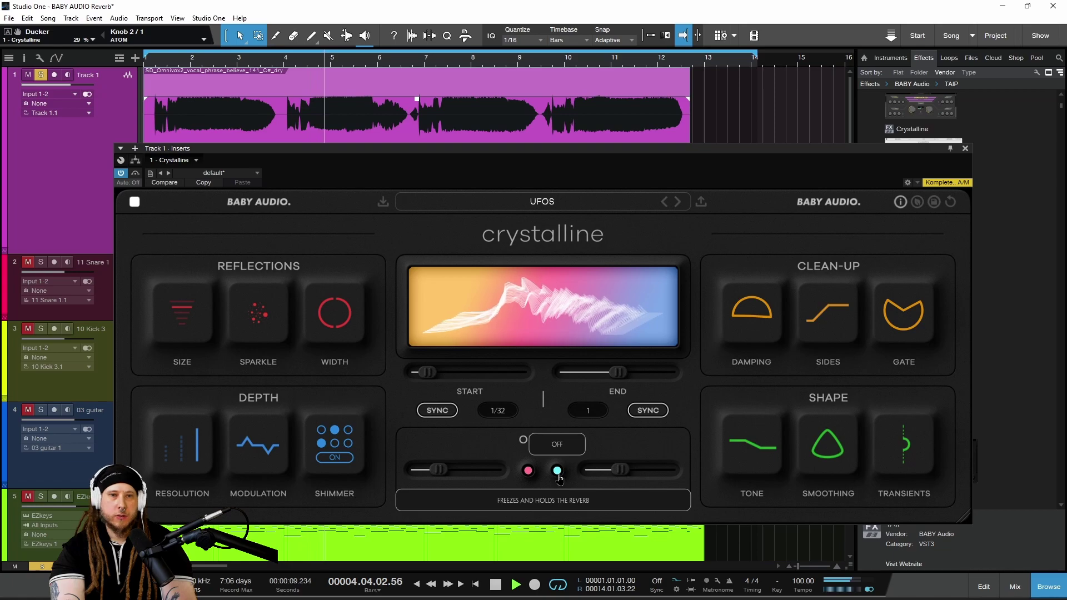
left_click(557, 471)
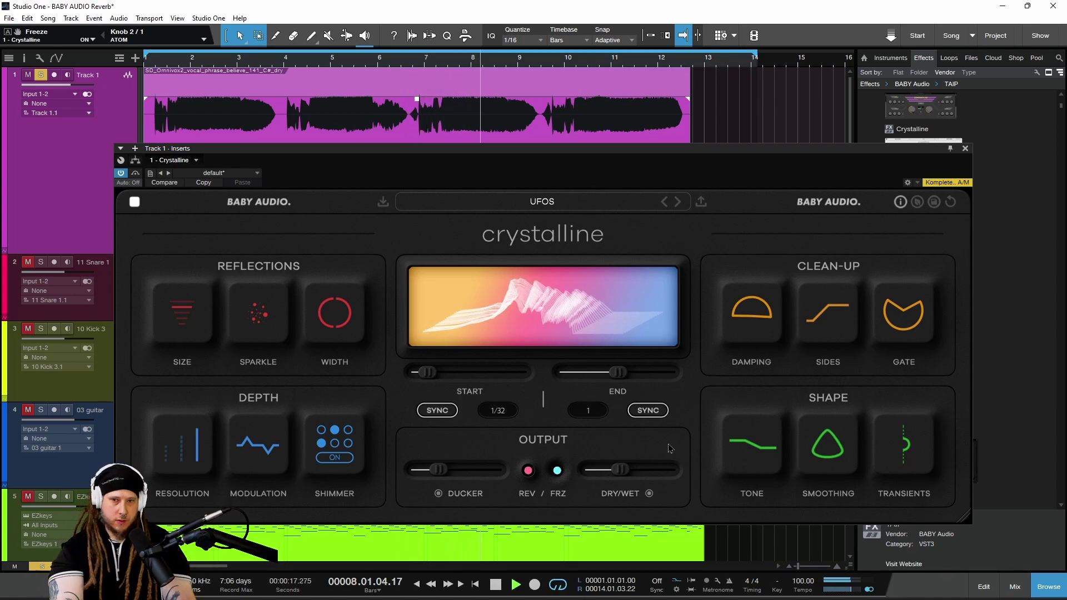
key("space")
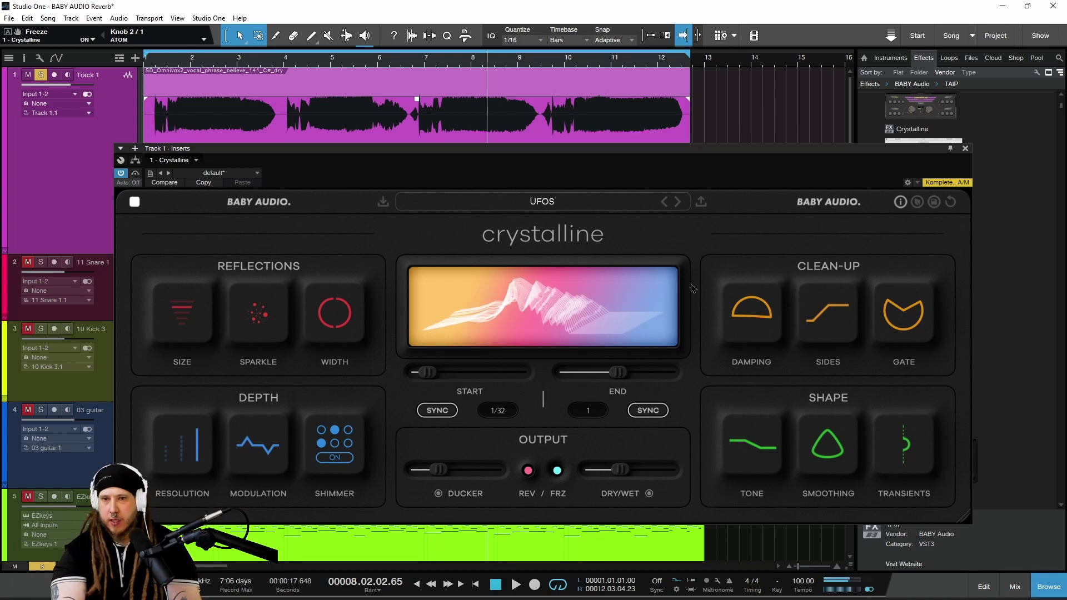
key("ctrl+z")
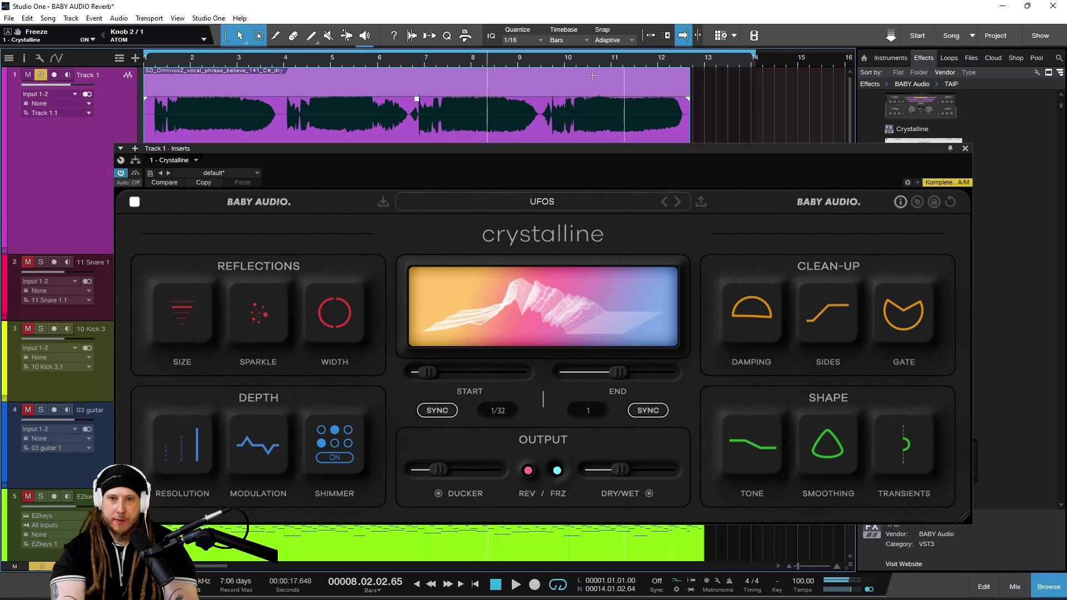
left_click(539, 66)
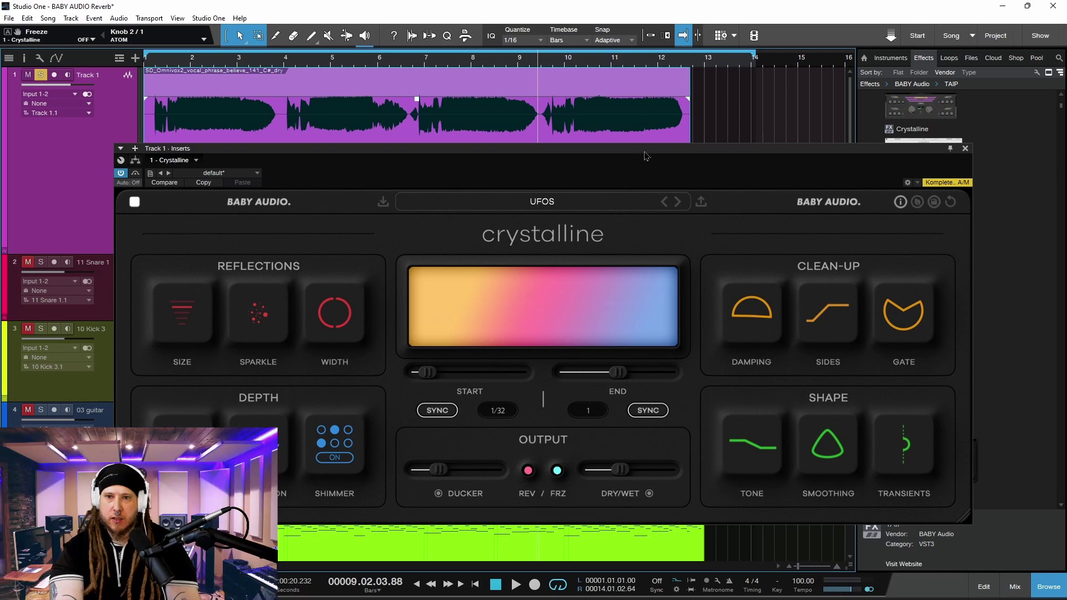
- Freeze the reverb again while playing, extend the loop past bar 15, then release the freeze
left_click_drag(646, 156, 649, 166)
key("space")
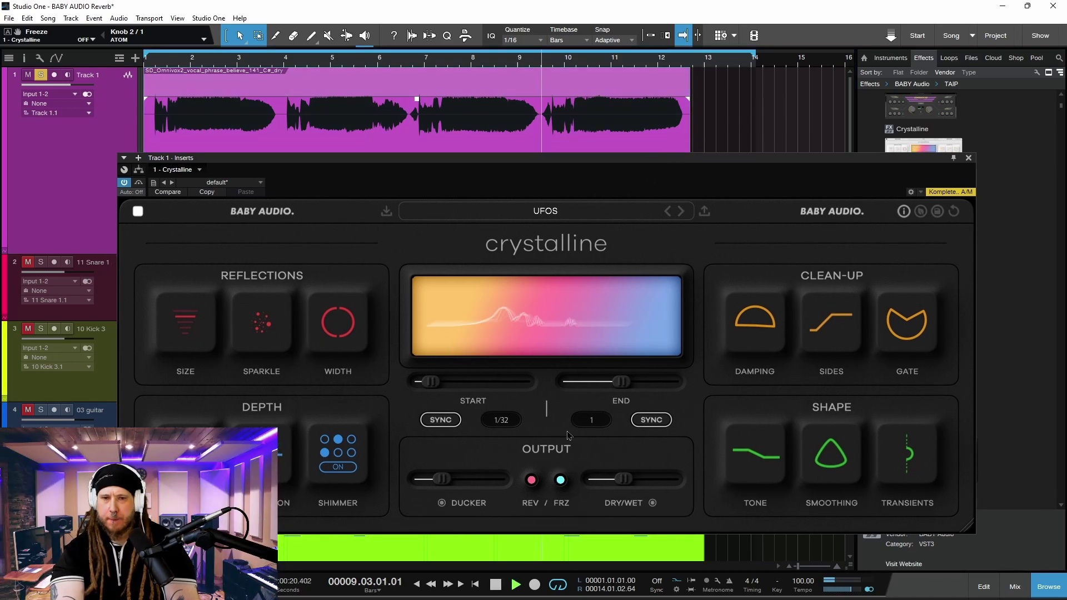
left_click(561, 481)
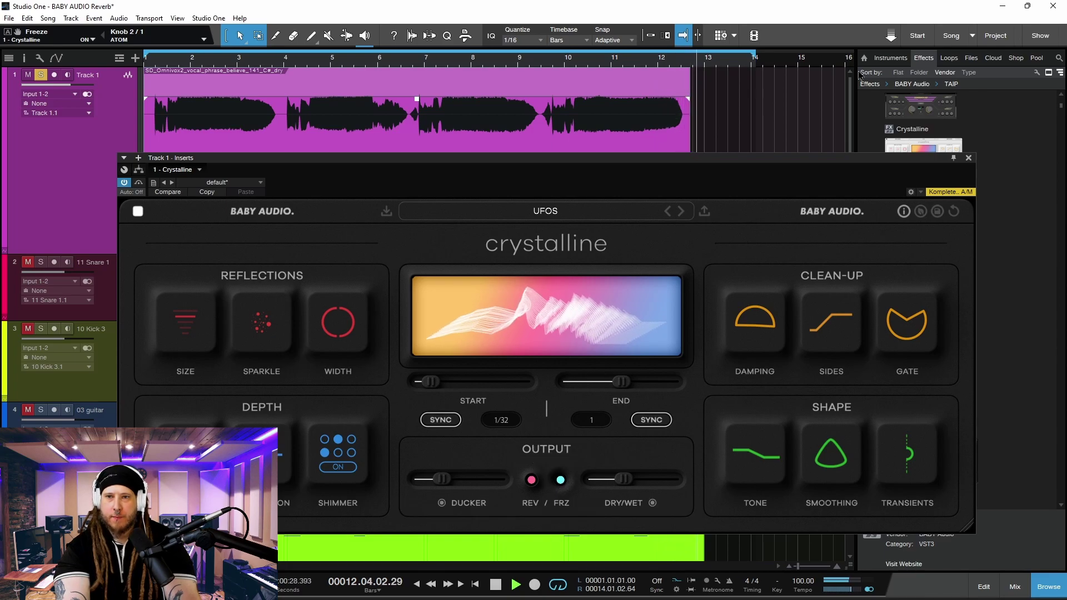
left_click_drag(754, 56, 835, 56)
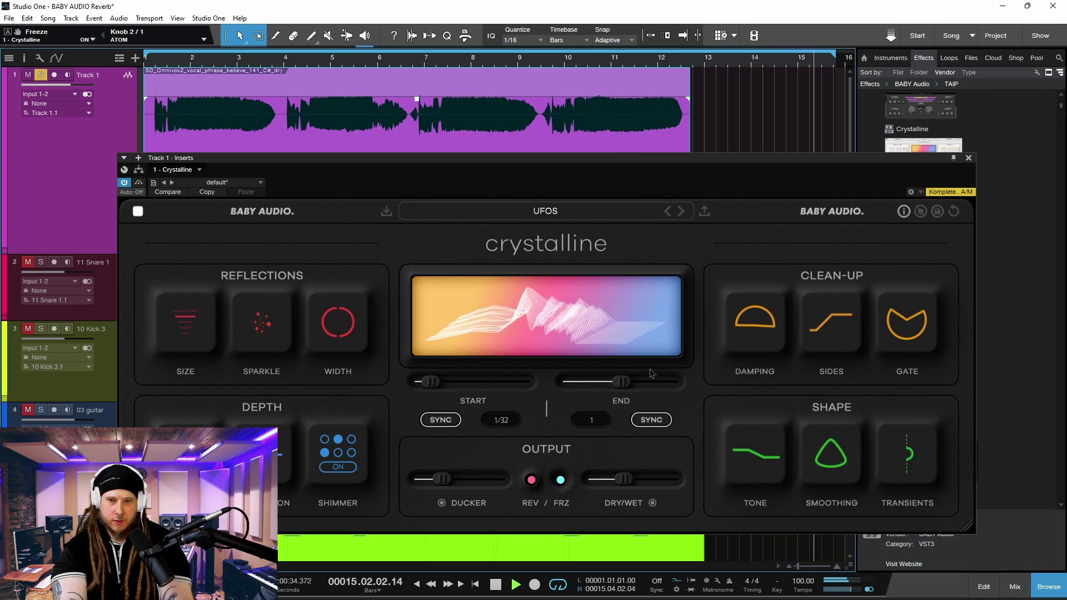
left_click(561, 481)
key("space")
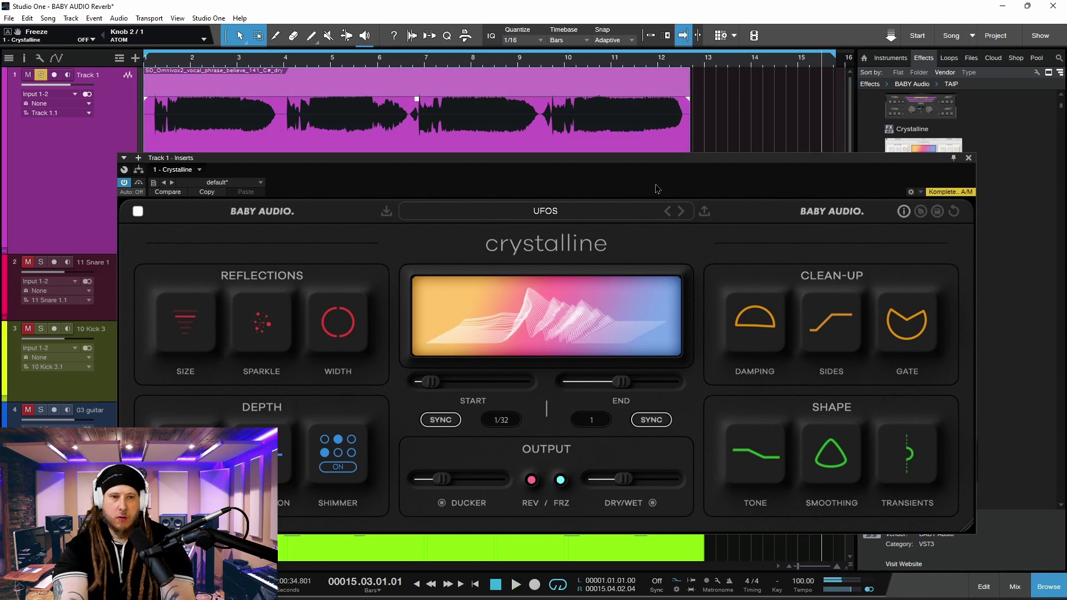
- Move the plugin window up, shrink it, flip the theme light and back to dark
left_click_drag(703, 169, 705, 120)
left_click_drag(969, 485, 886, 451)
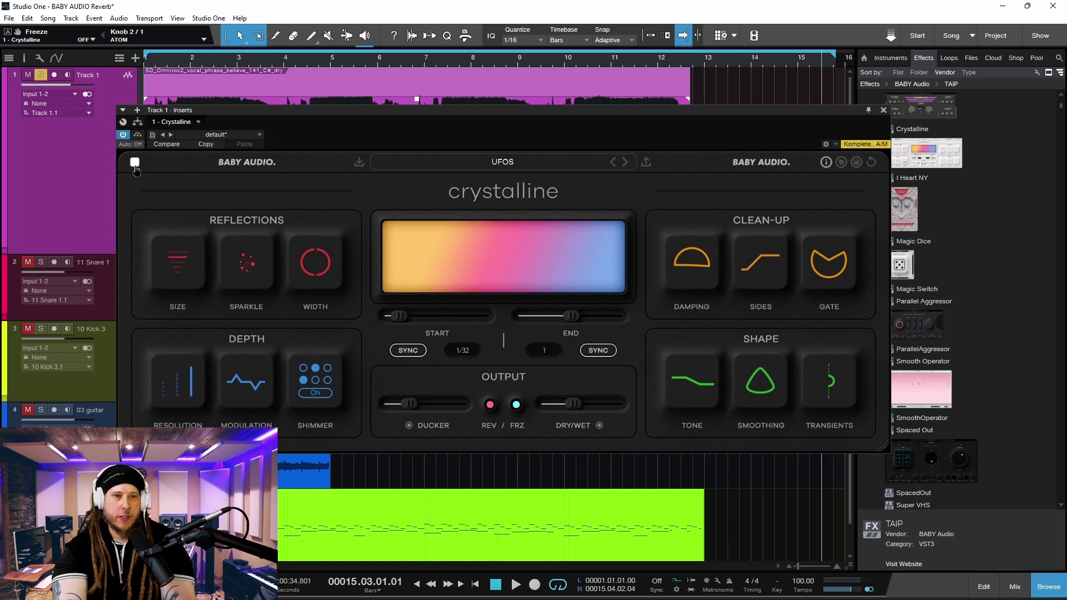
left_click(134, 164)
left_click(135, 163)
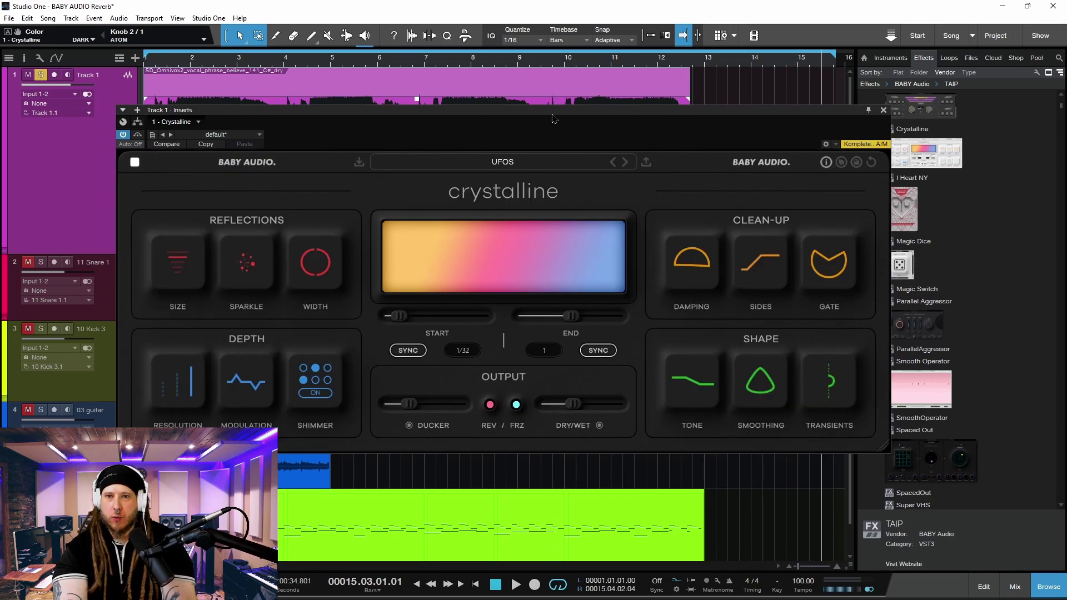
left_click_drag(553, 118, 589, 117)
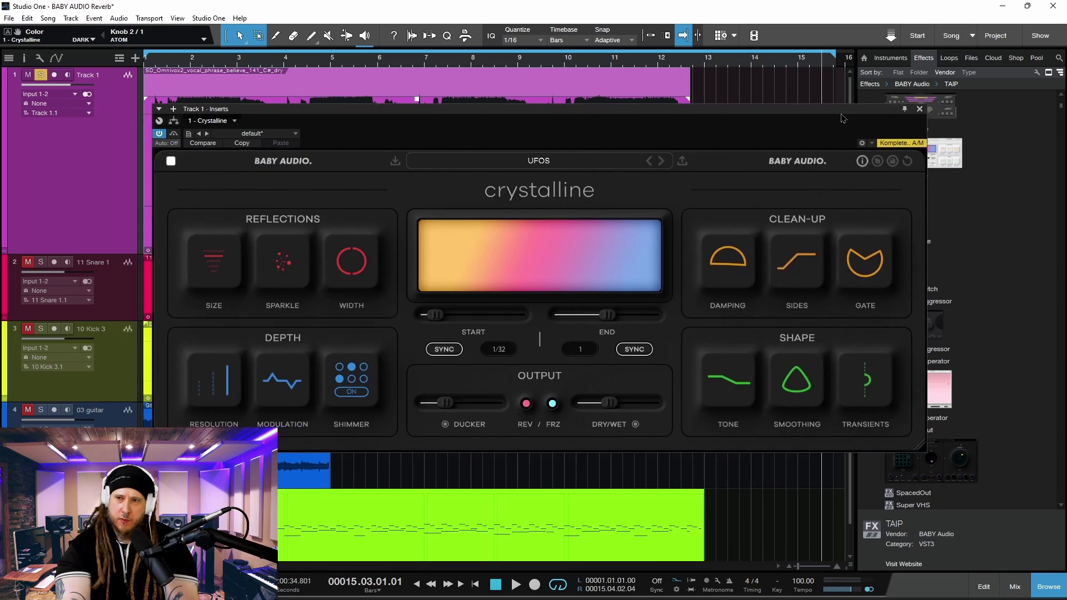
- Load Crystalline's Default preset and enlarge the plugin window to fit the screen
left_click_drag(842, 118, 800, 111)
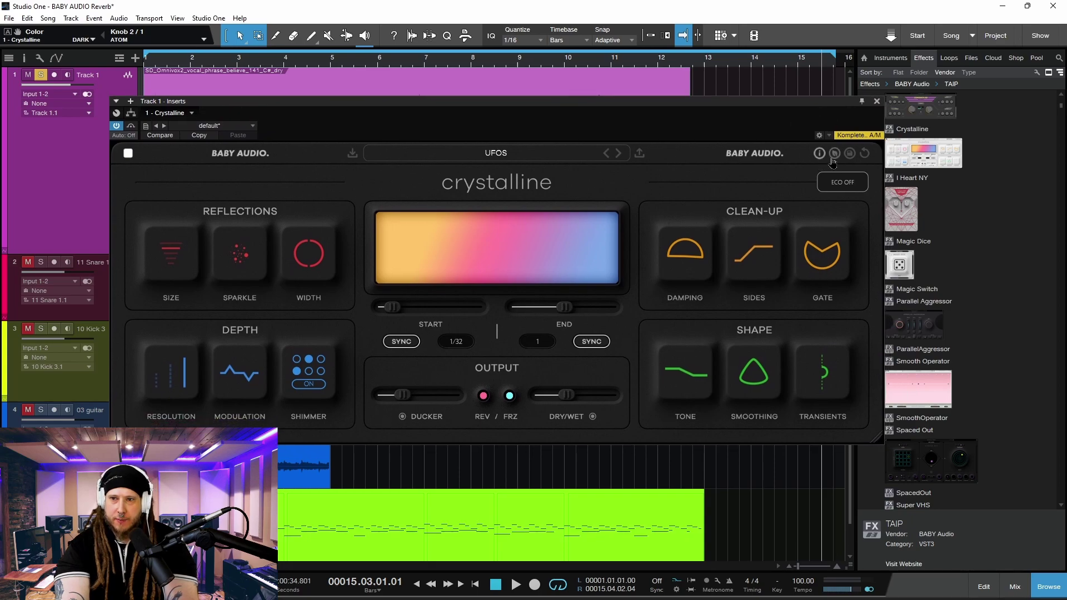
left_click(865, 154)
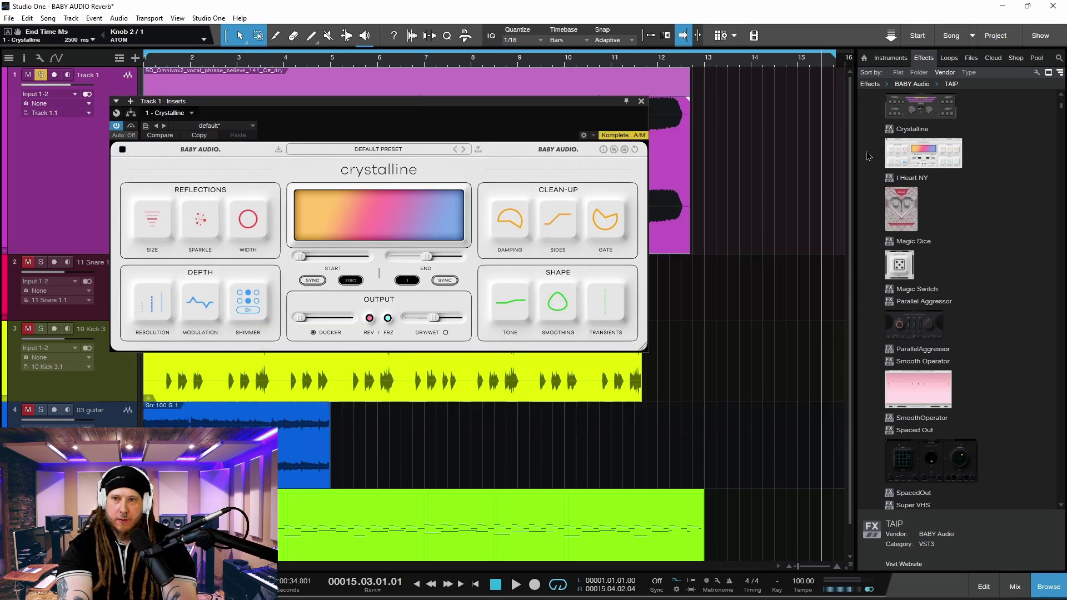
left_click_drag(591, 105, 641, 158)
left_click_drag(776, 395, 1064, 528)
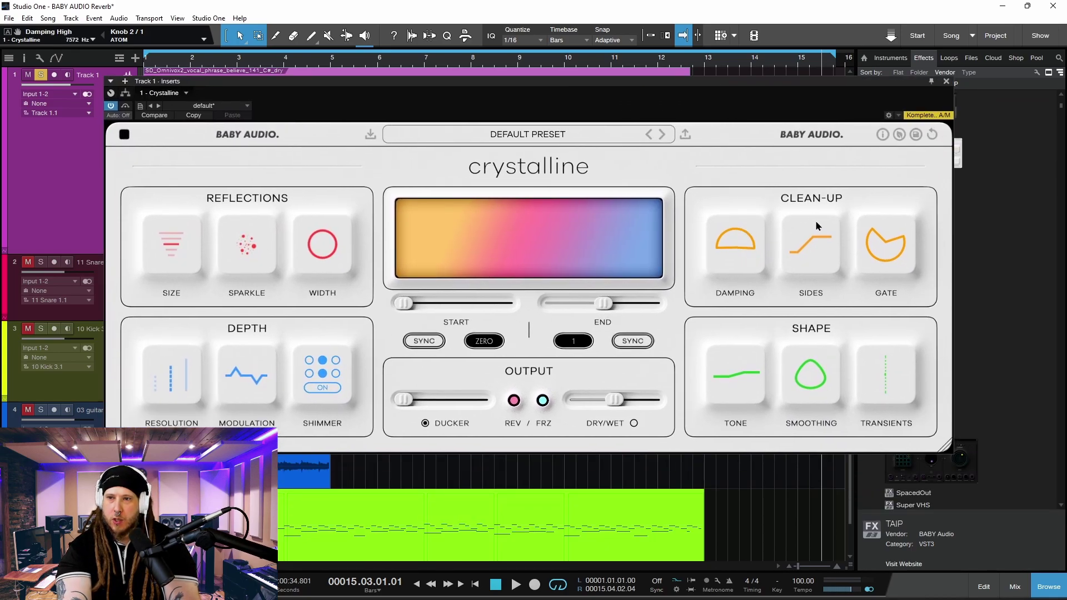
- Reset Sides to 20 Hz, widen to +89%, raise sparkle, set size to LARGE, then browse presets
double_click(817, 201)
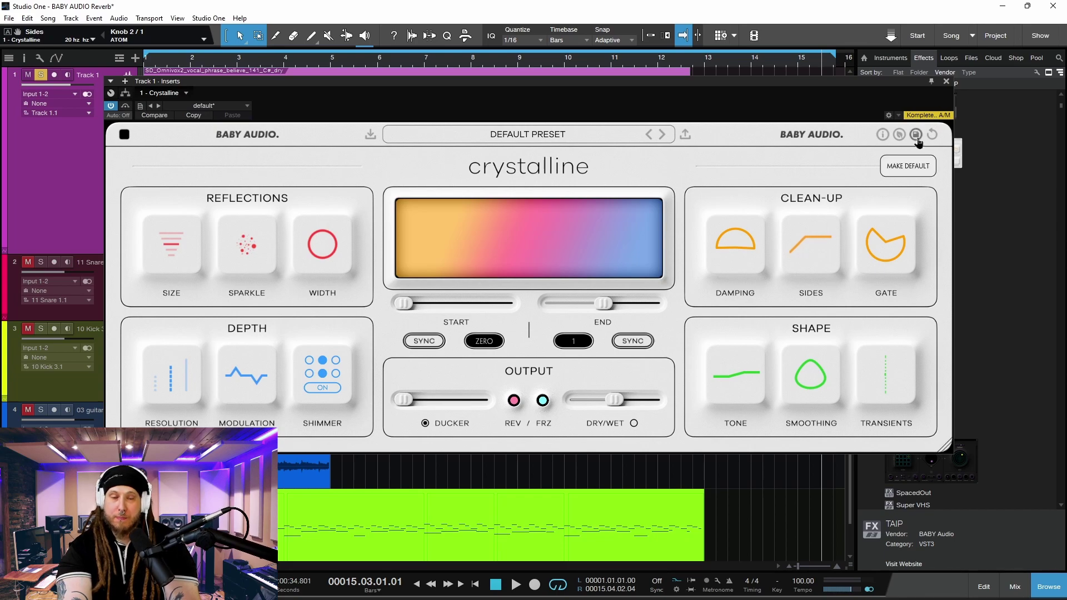
left_click_drag(332, 161, 325, 181)
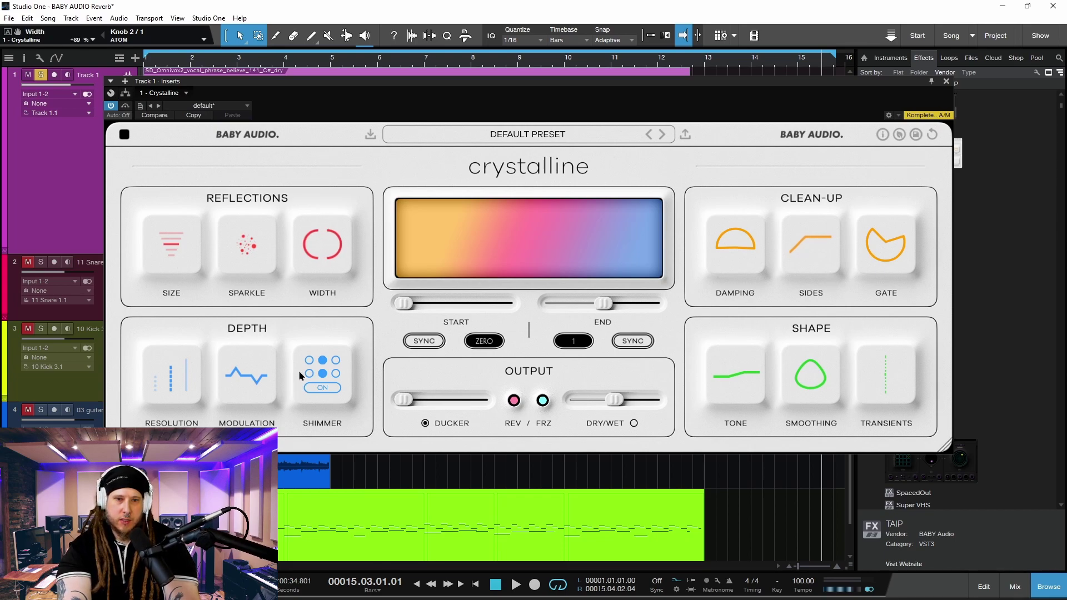
left_click_drag(247, 245, 247, 230)
left_click_drag(171, 244, 171, 232)
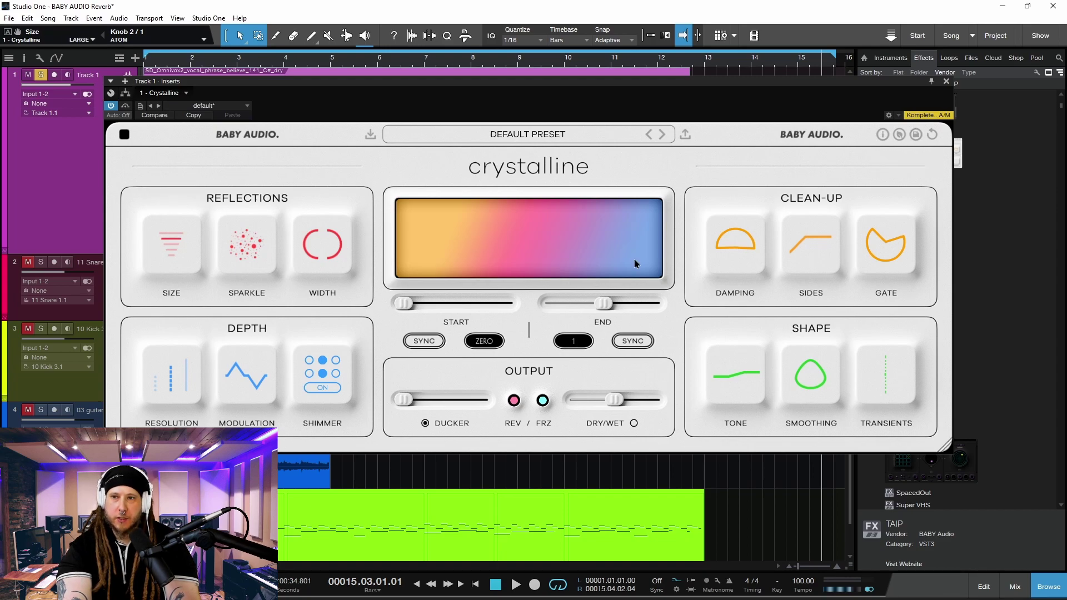
left_click(575, 136)
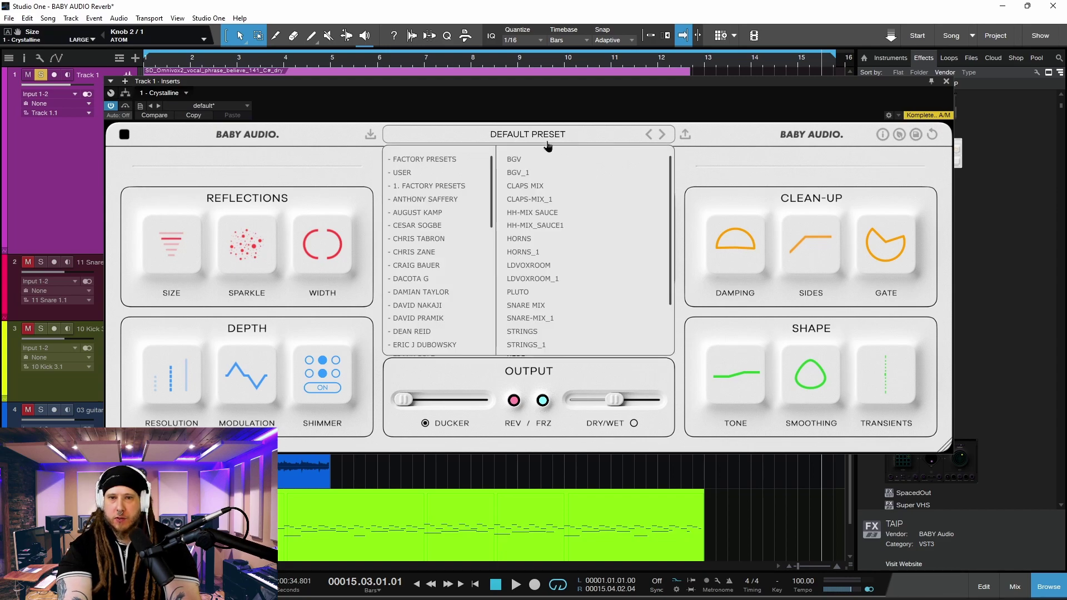
scroll(454, 216, "down", 2)
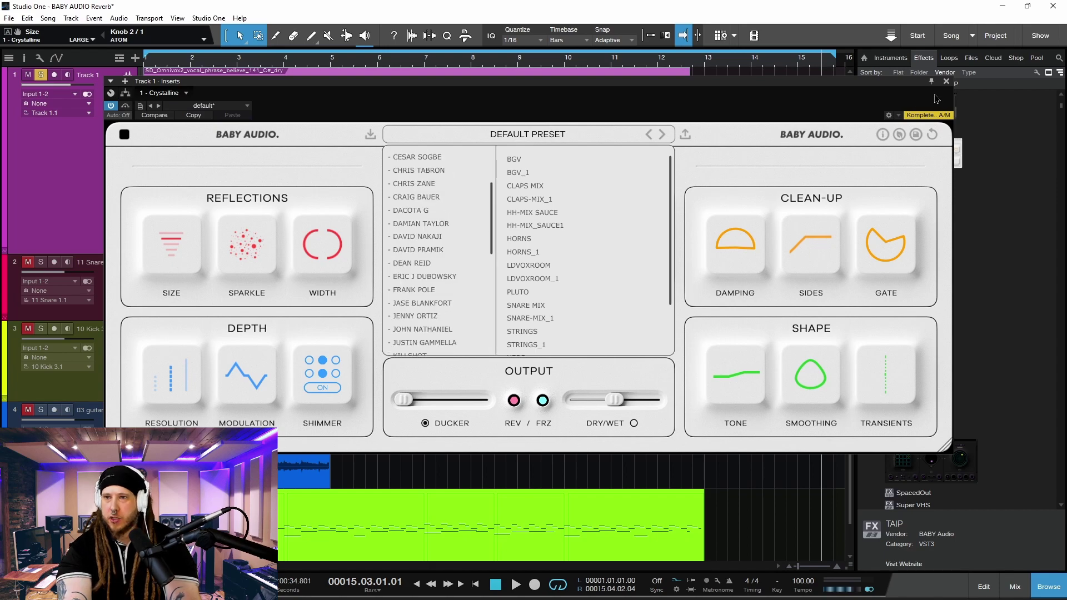
- Close the plugin, unsolo Track 1 and loop the selected snare event
left_click(946, 81)
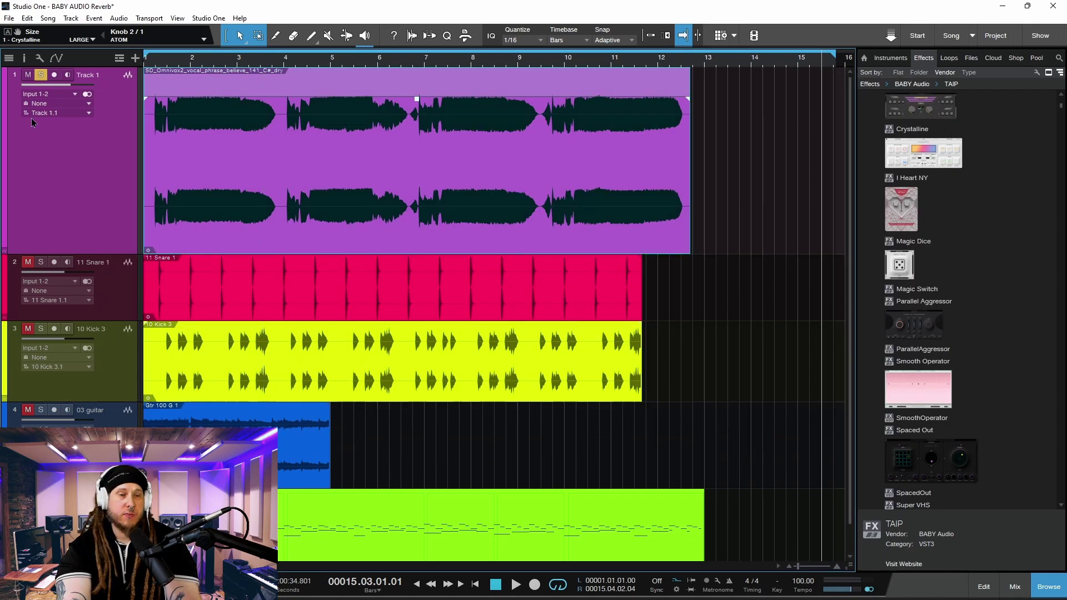
left_click(39, 59)
left_click(19, 149)
left_click(41, 78)
left_click(220, 303)
key("p")
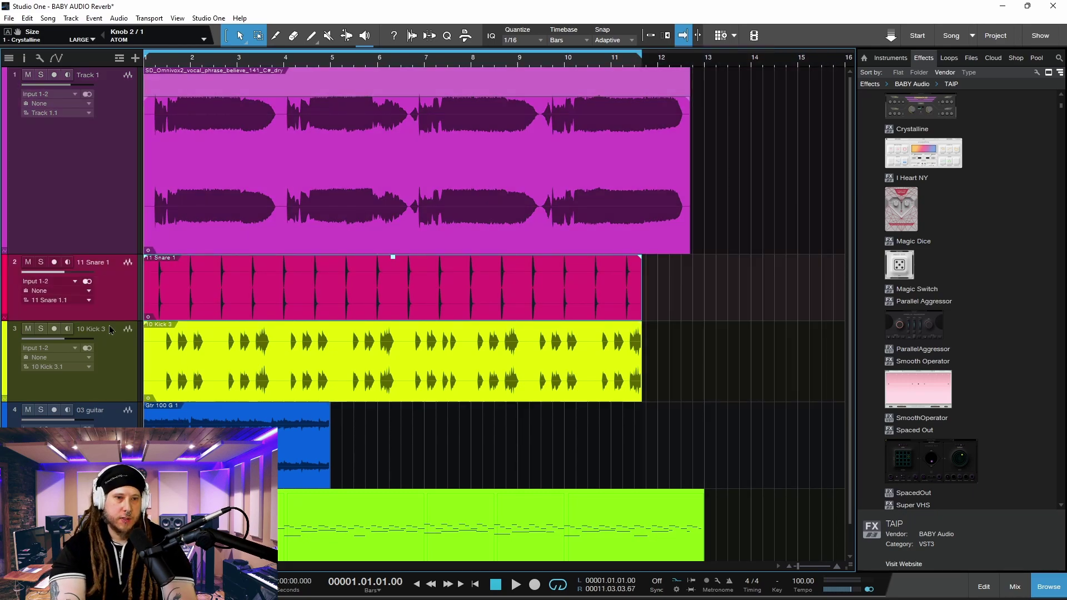
- Make the snare lane taller, solo 10 Kick, and reopen the snare's Crystalline reverb during playback
left_click_drag(110, 321, 111, 358)
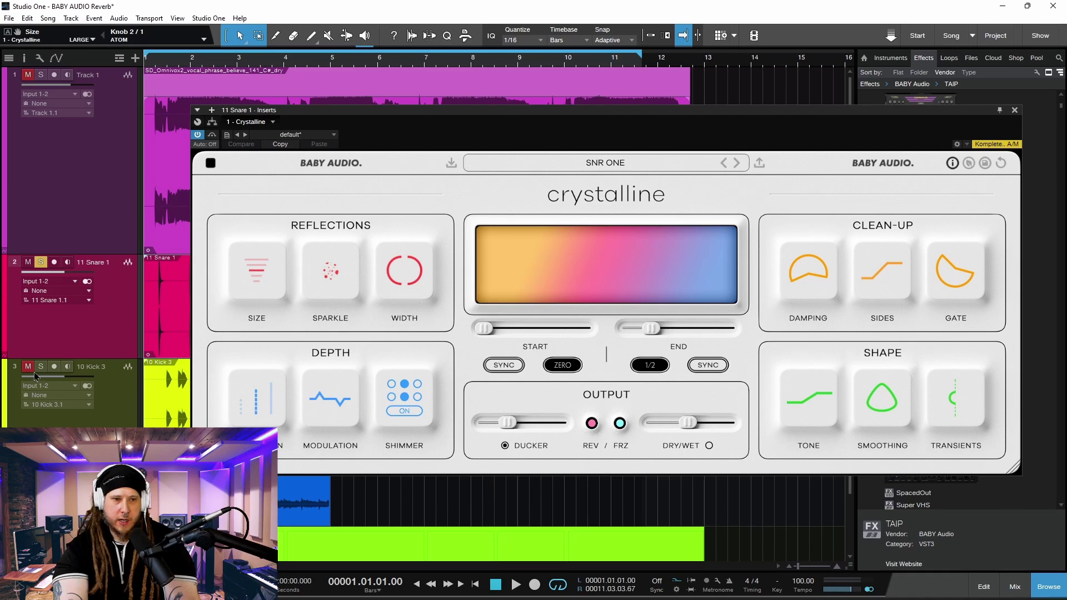
left_click(41, 366)
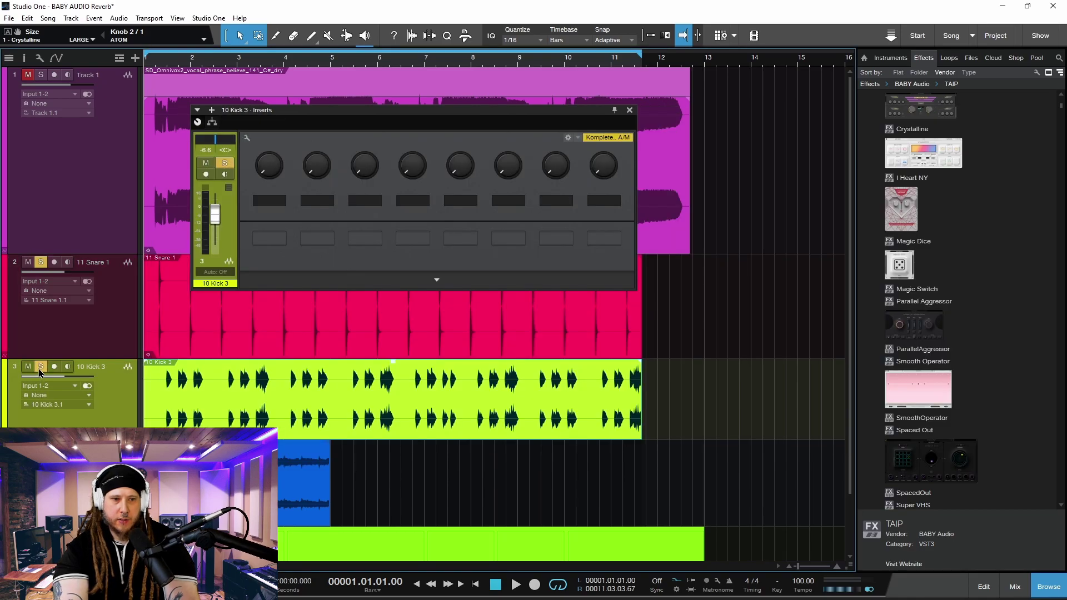
left_click(633, 109)
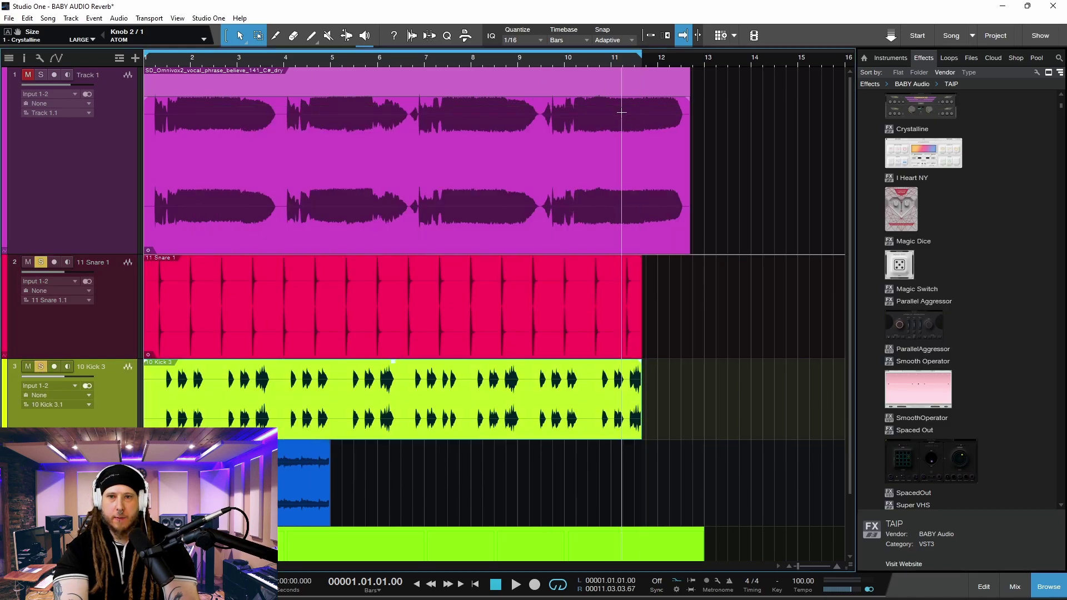
left_click(25, 261)
key("space")
left_click_drag(677, 117, 662, 123)
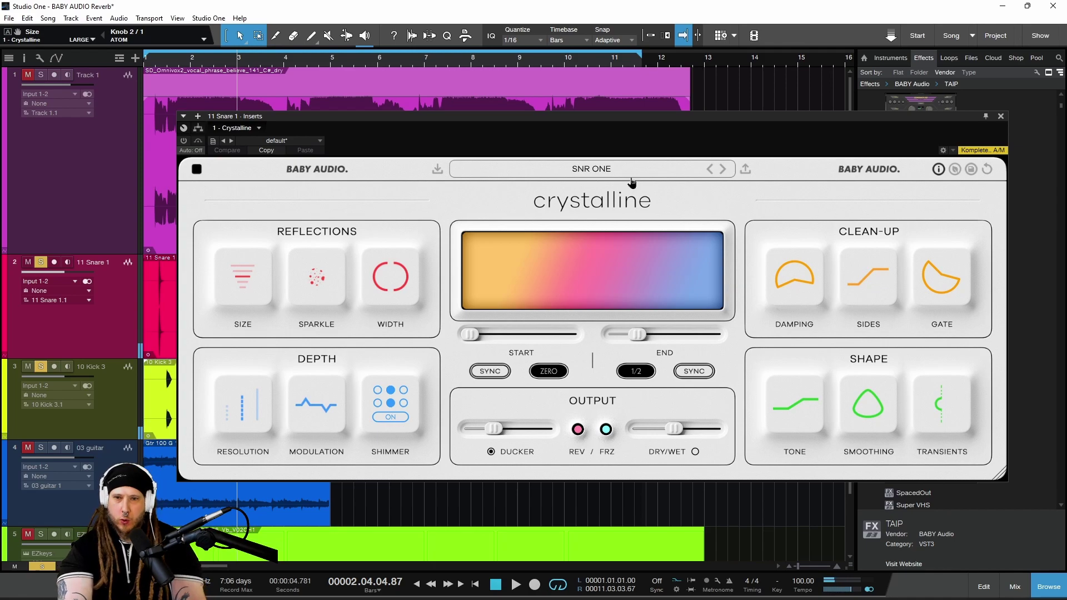
- Keep the SNR ONE preset and play the song to hear the snare reverb
left_click(608, 168)
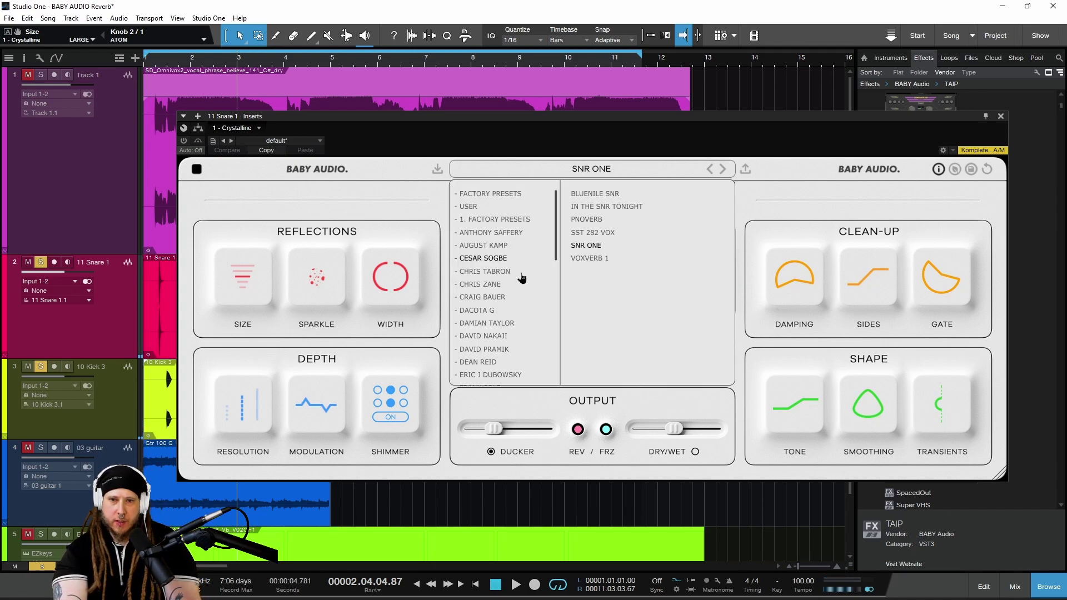
left_click(772, 170)
left_click_drag(640, 122, 645, 124)
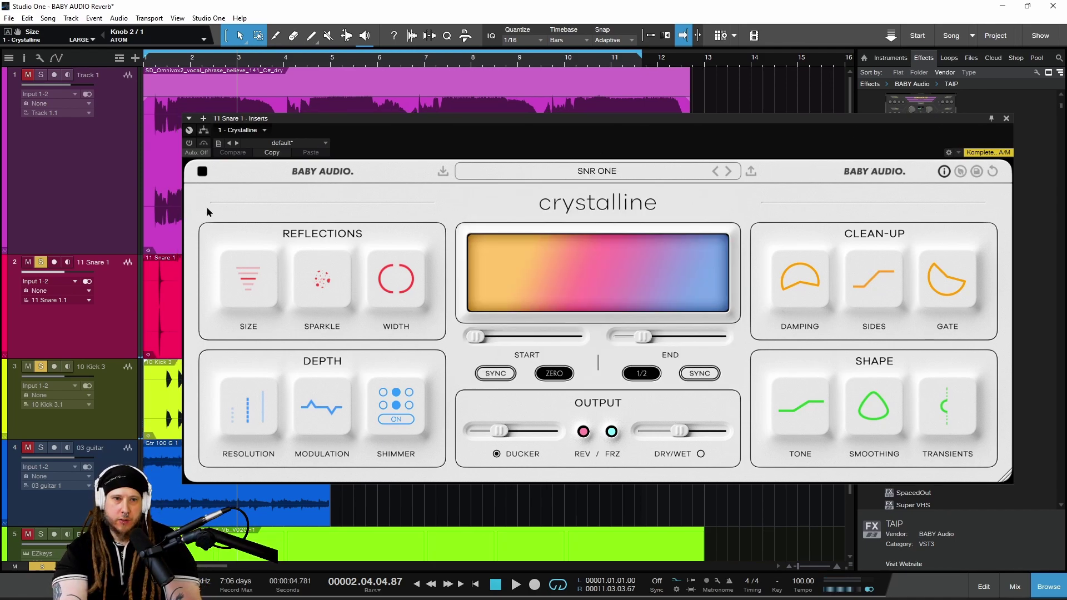
key("space")
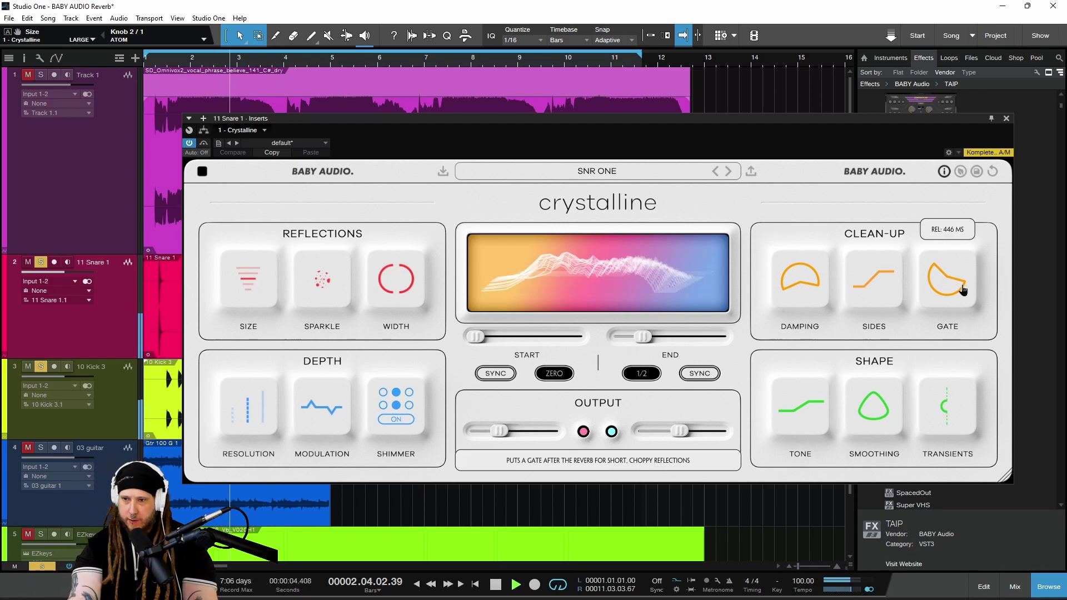
- Shorten the gate release, raise dry/wet to 67% and lower the gate threshold to -33 dB
left_click_drag(960, 289, 955, 257)
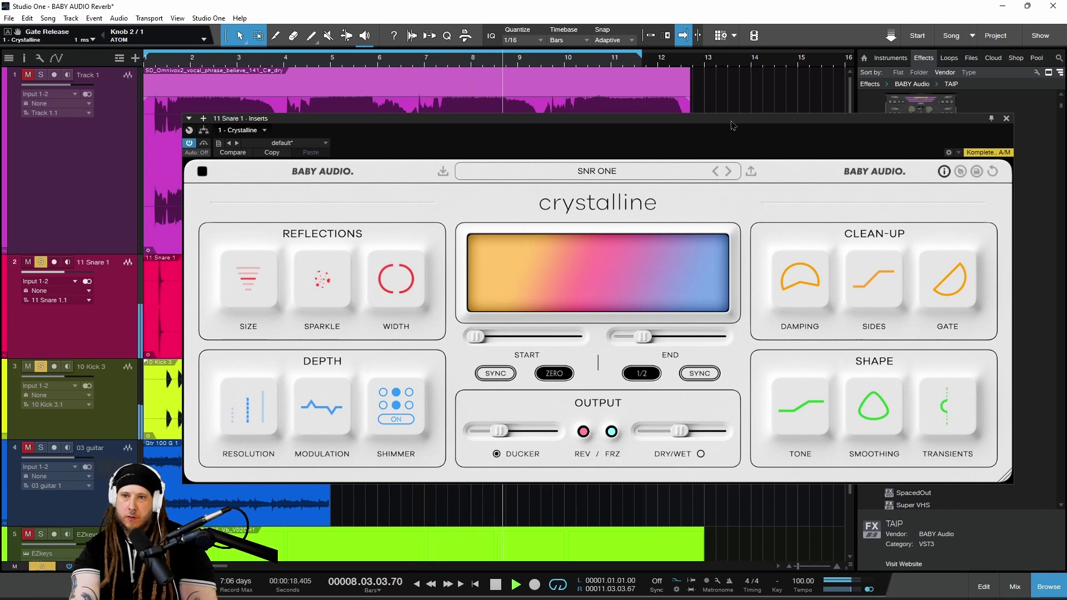
left_click_drag(678, 432, 695, 431)
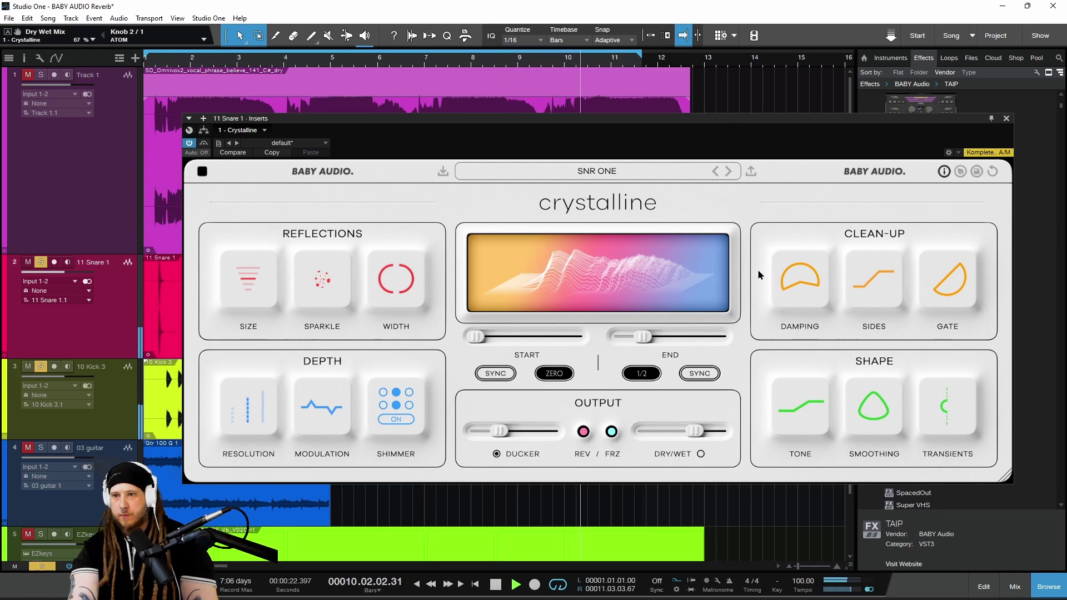
mouse_move(821, 305)
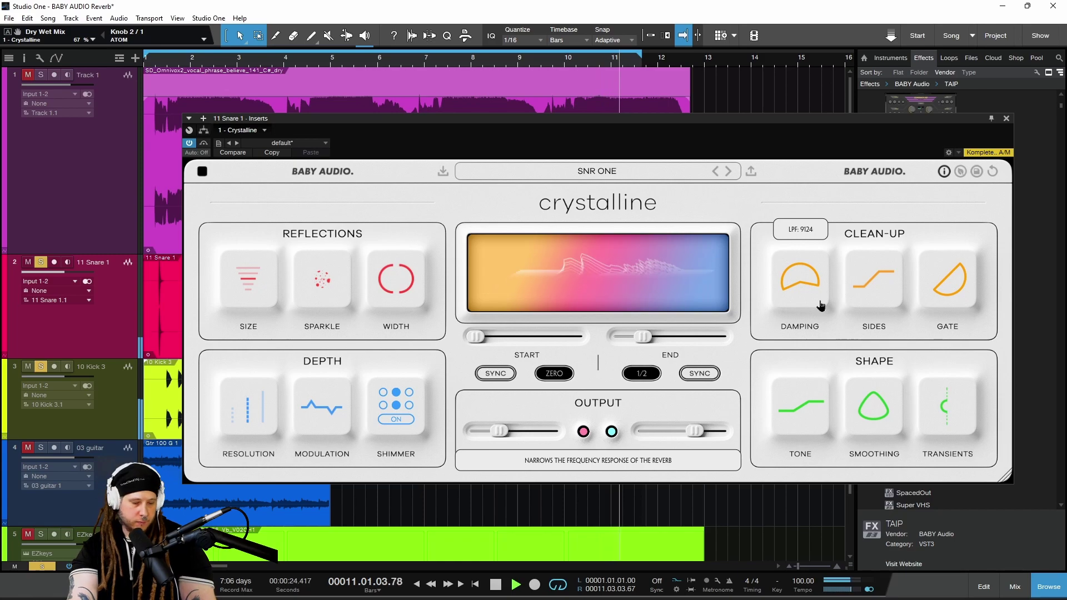
mouse_move(966, 270)
left_click_drag(963, 302, 944, 300)
left_click_drag(938, 263, 935, 266)
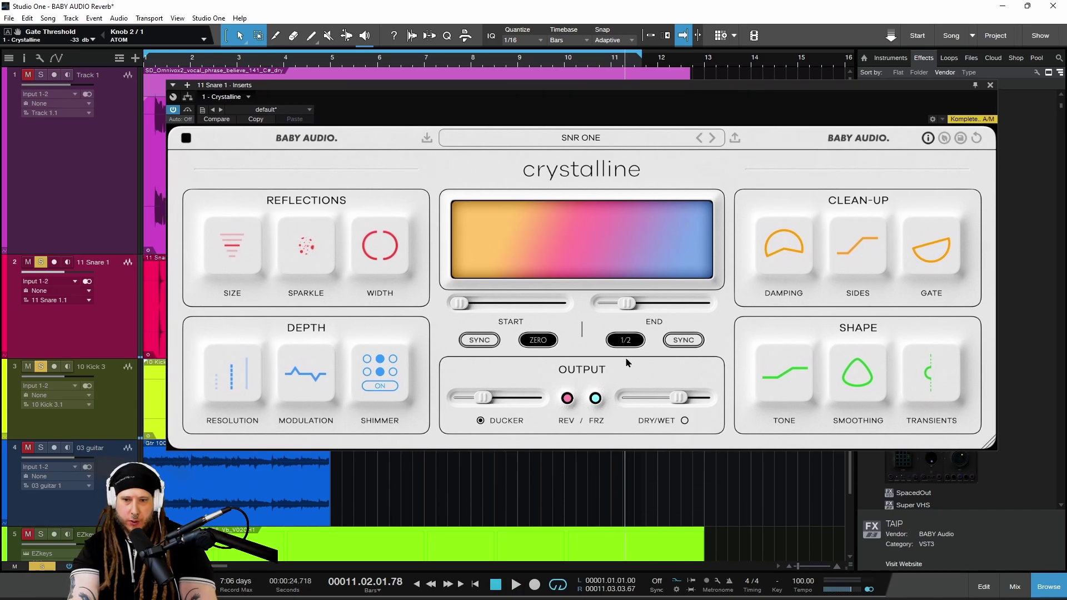
- Pull dry/wet to about half, load VOXVERB 1, then lower the mix to about 33
mouse_move(684, 429)
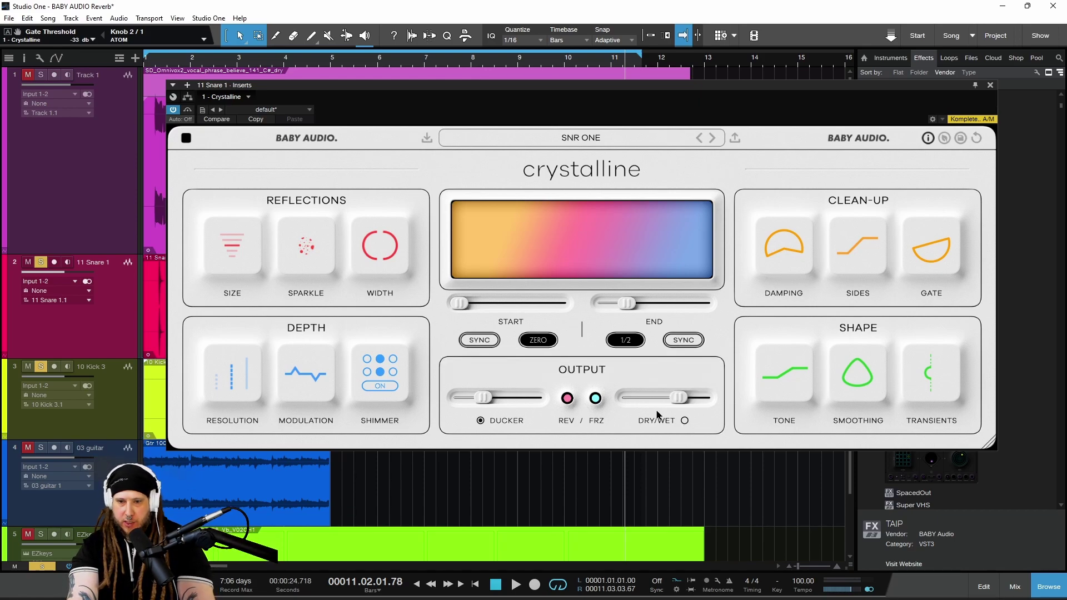
left_click_drag(673, 399, 676, 400)
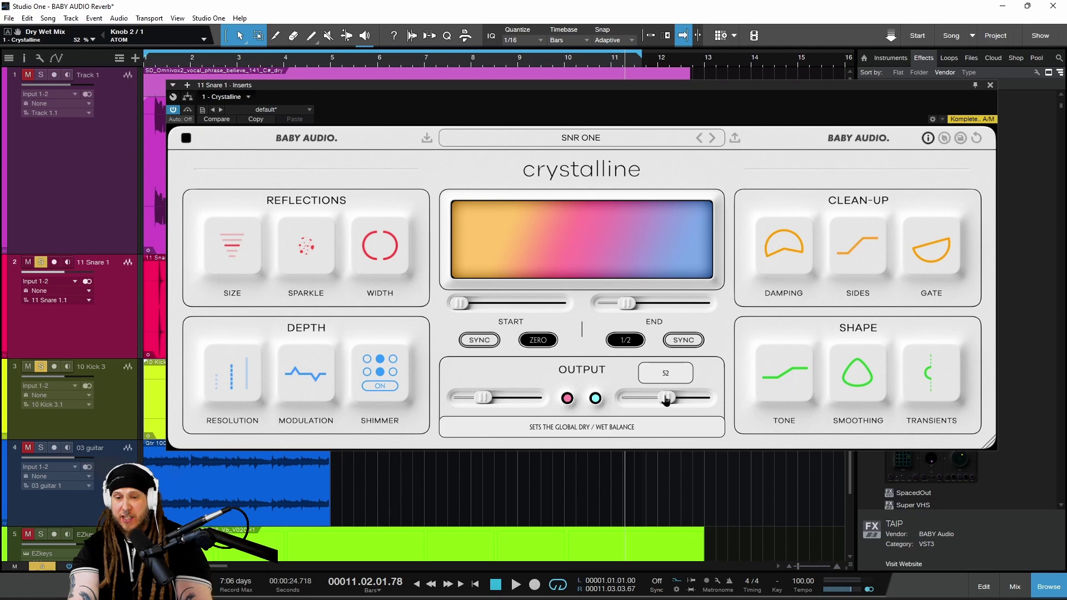
mouse_move(684, 424)
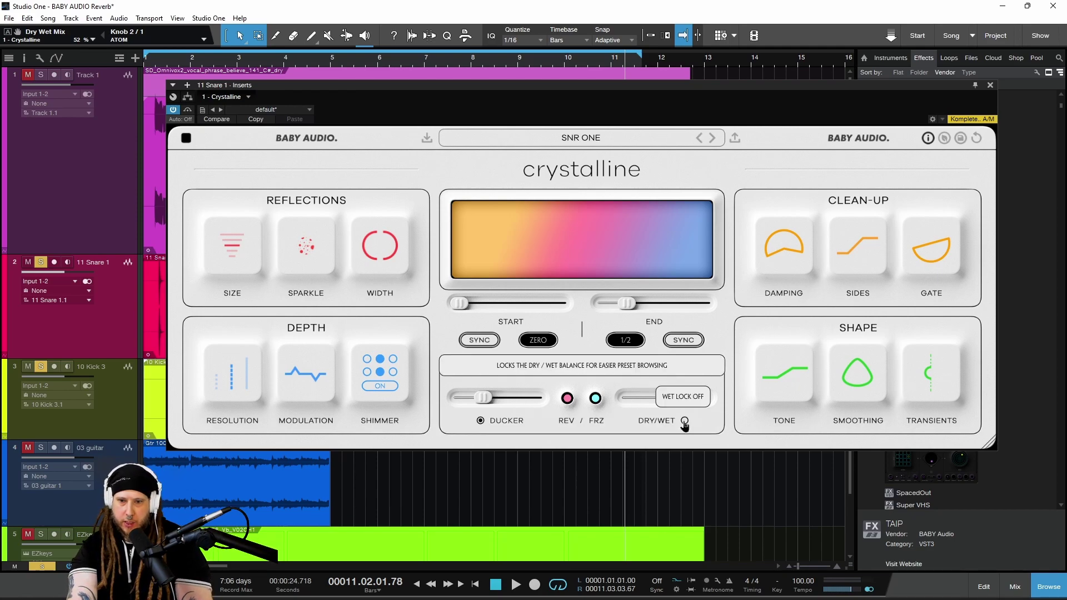
left_click(712, 138)
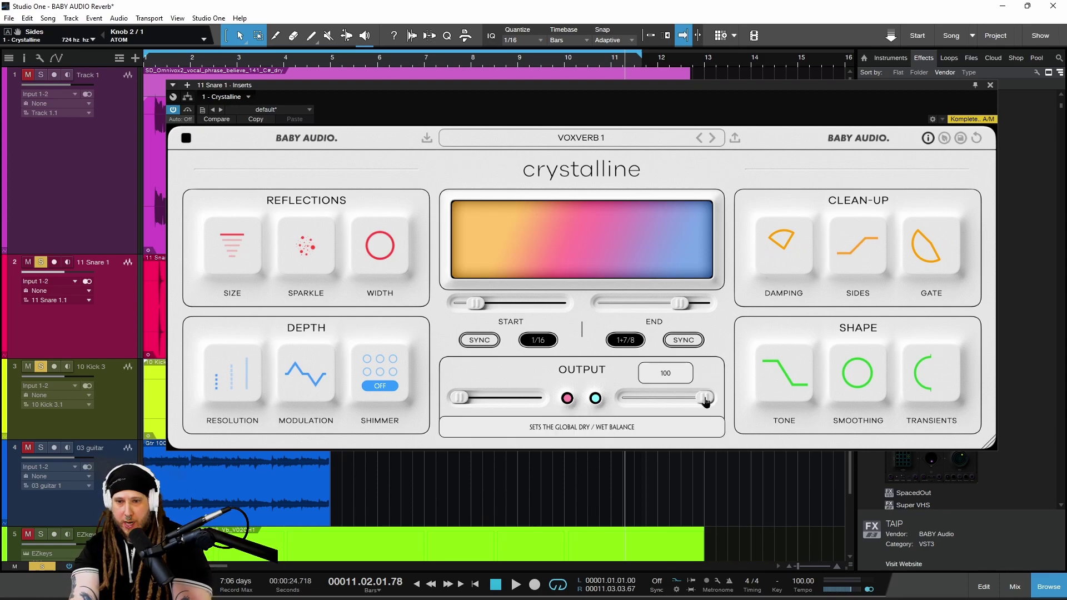
left_click_drag(663, 398, 654, 402)
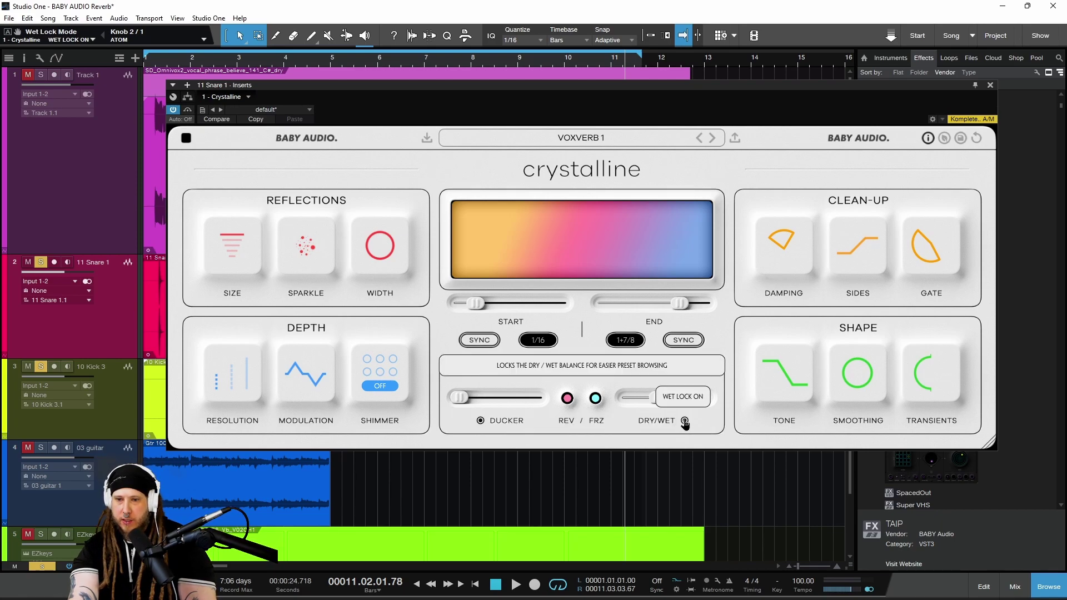
- Step through successive presets during playback, past Non Lin Snare, to PRESS FREEZE
left_click(713, 139)
left_click(713, 139)
left_click(712, 139)
left_click(713, 139)
left_click(712, 139)
left_click(712, 139)
key("space")
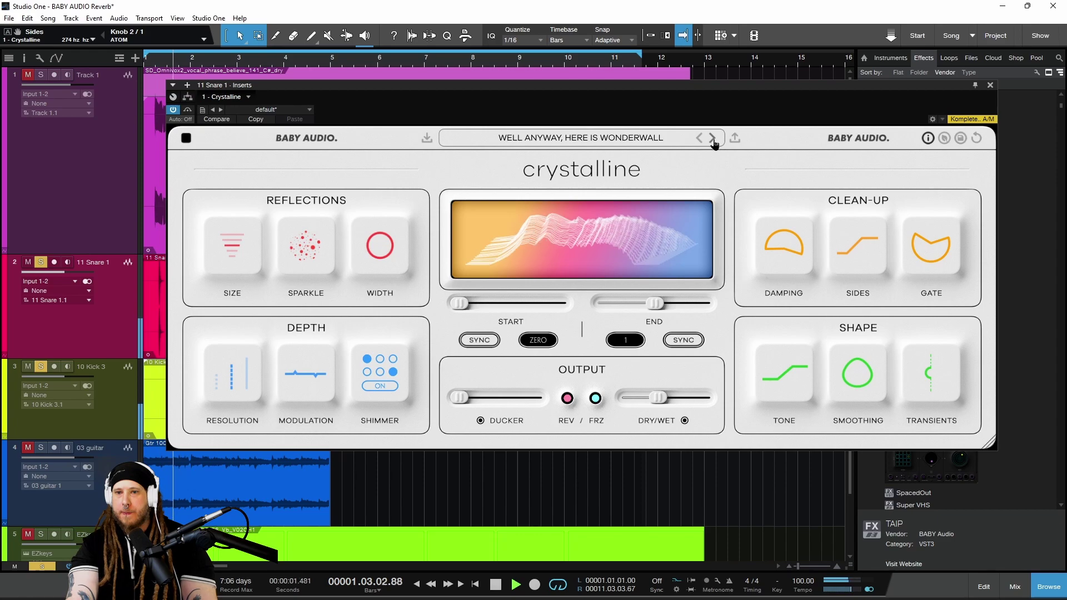
left_click(712, 139)
left_click(712, 139)
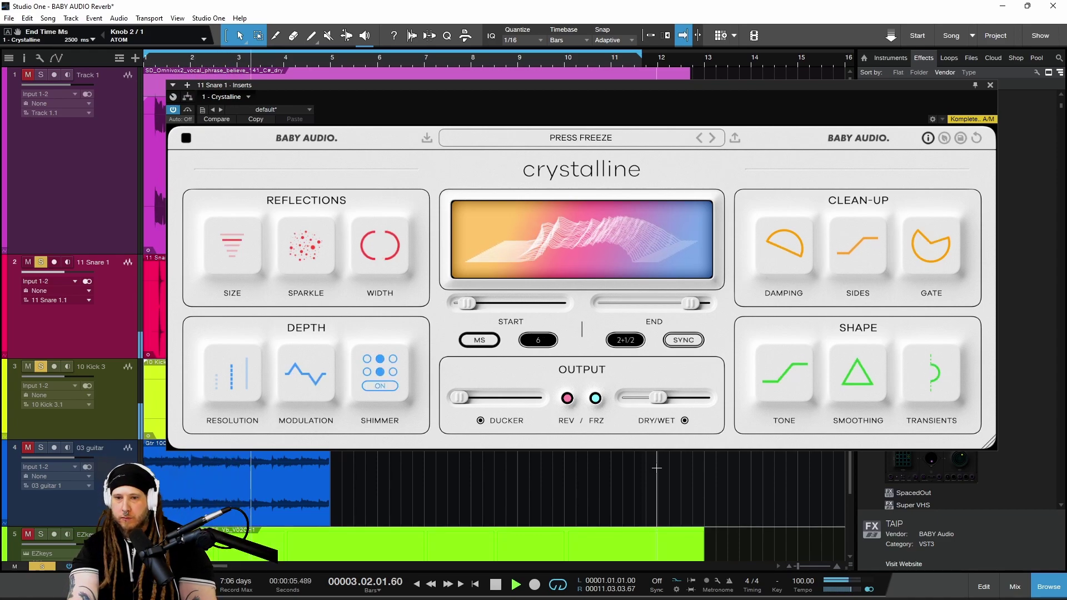
- Lower dry/wet to 31%, set shimmer to 2x and resolution to Pristine
left_click_drag(658, 398, 649, 400)
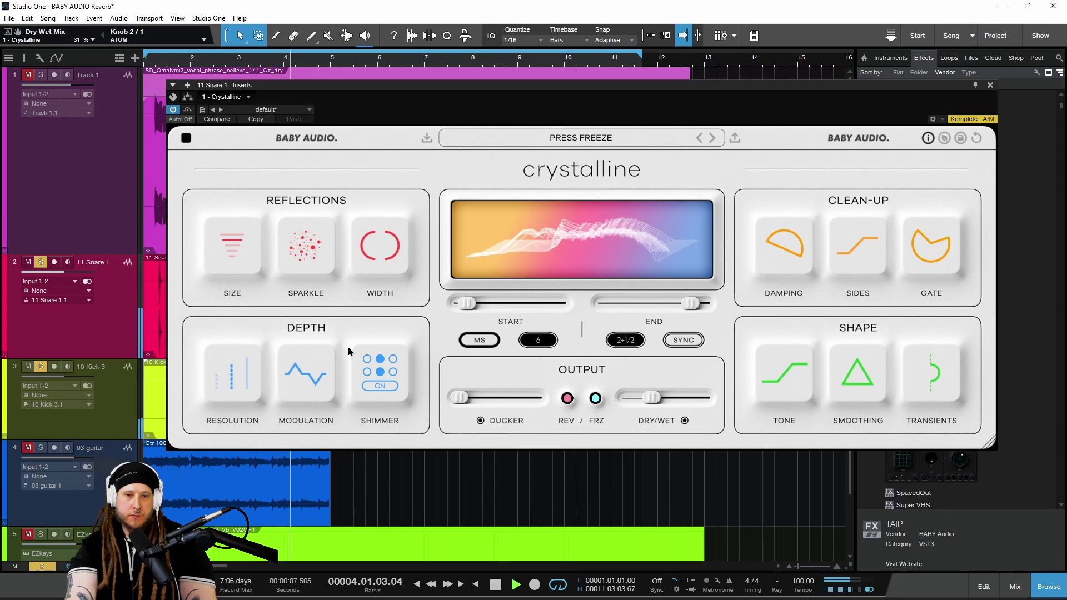
mouse_move(324, 382)
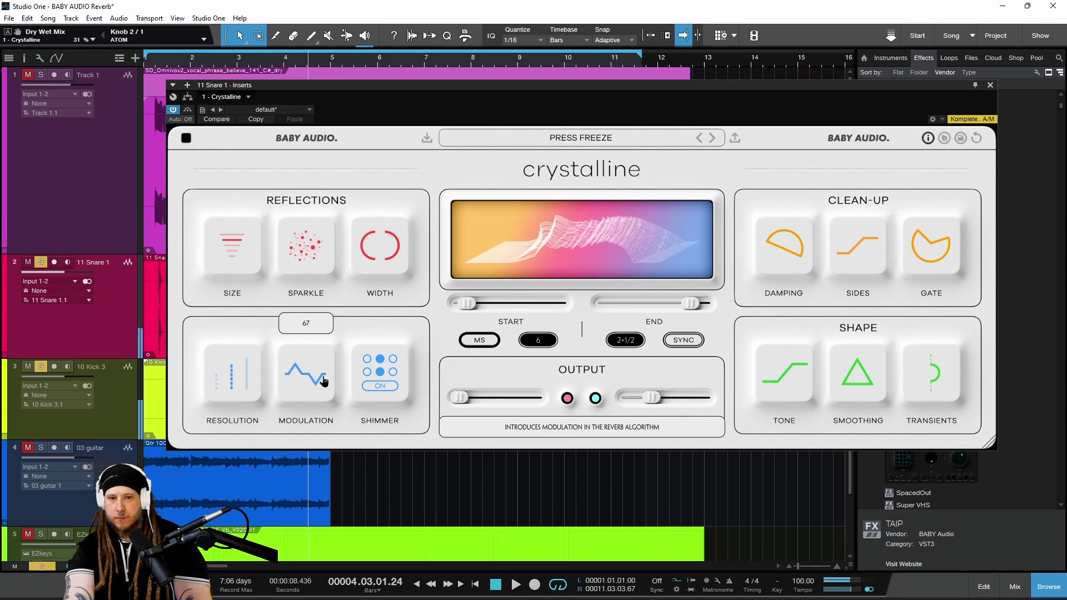
left_click(370, 380)
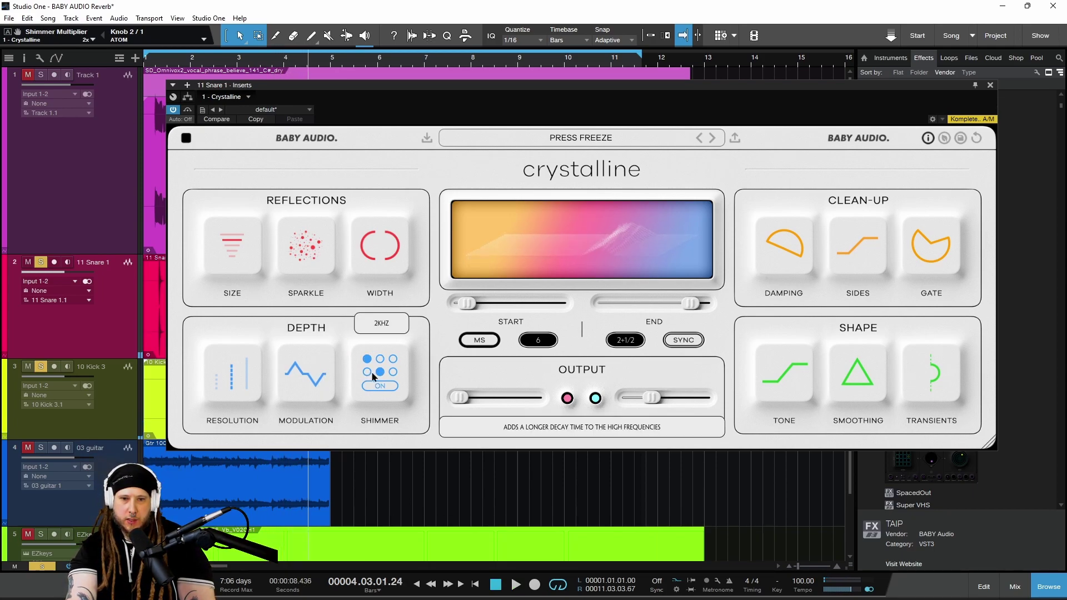
left_click(238, 373)
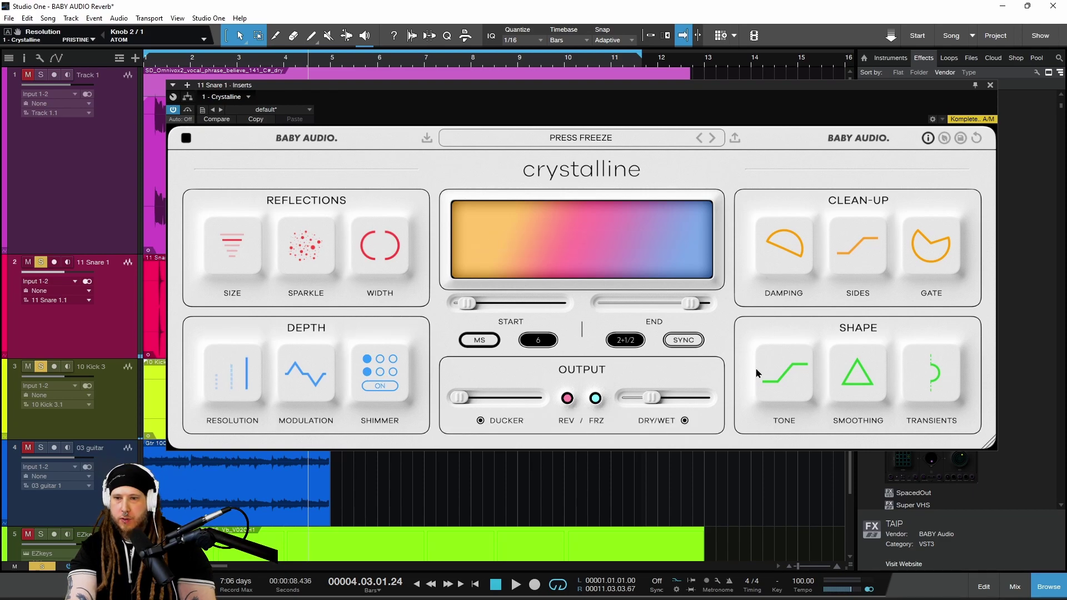
- Darken the reverb tone to -91 and replay the song from the start
mouse_move(777, 371)
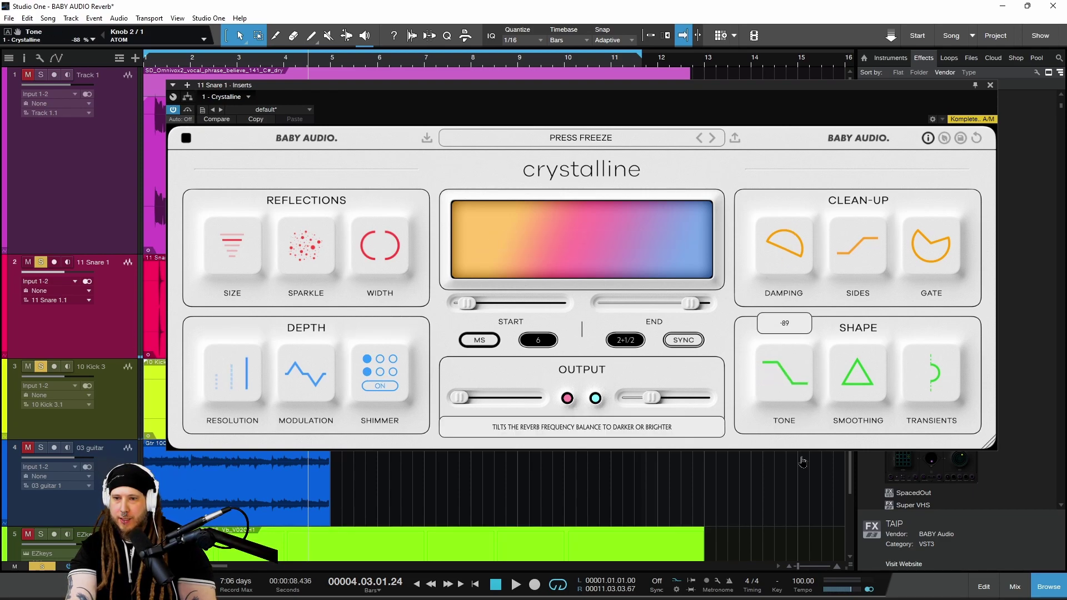
left_click_drag(802, 463, 792, 382)
mouse_move(846, 380)
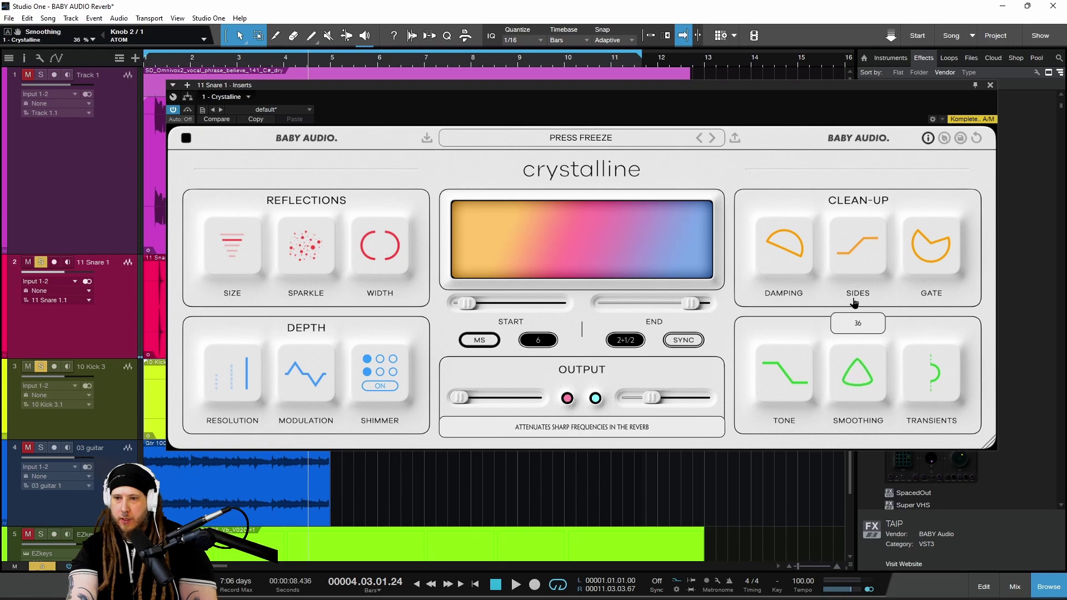
mouse_move(937, 371)
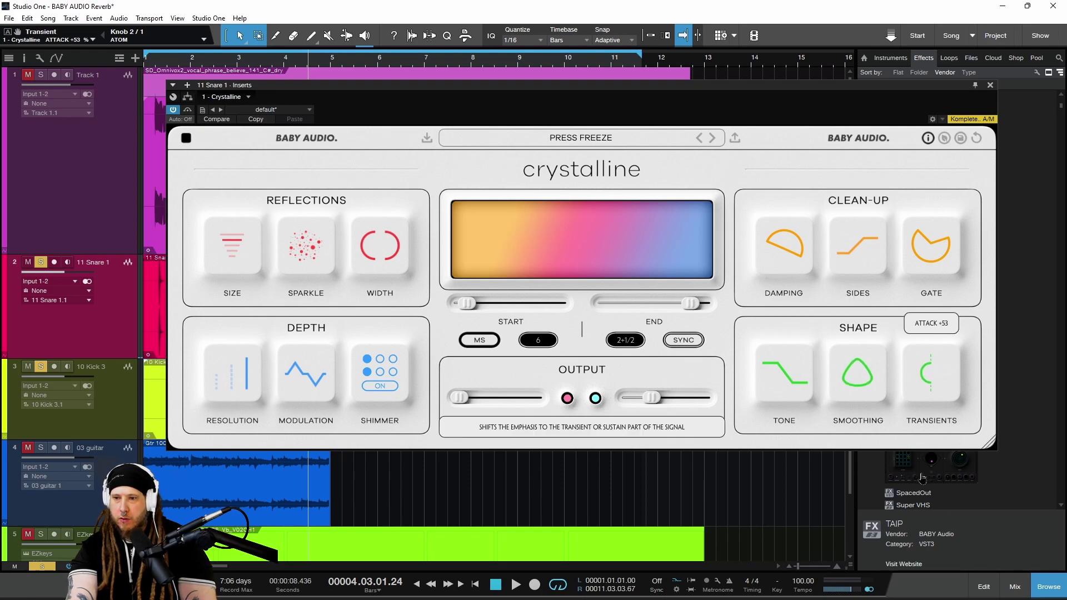
mouse_move(918, 269)
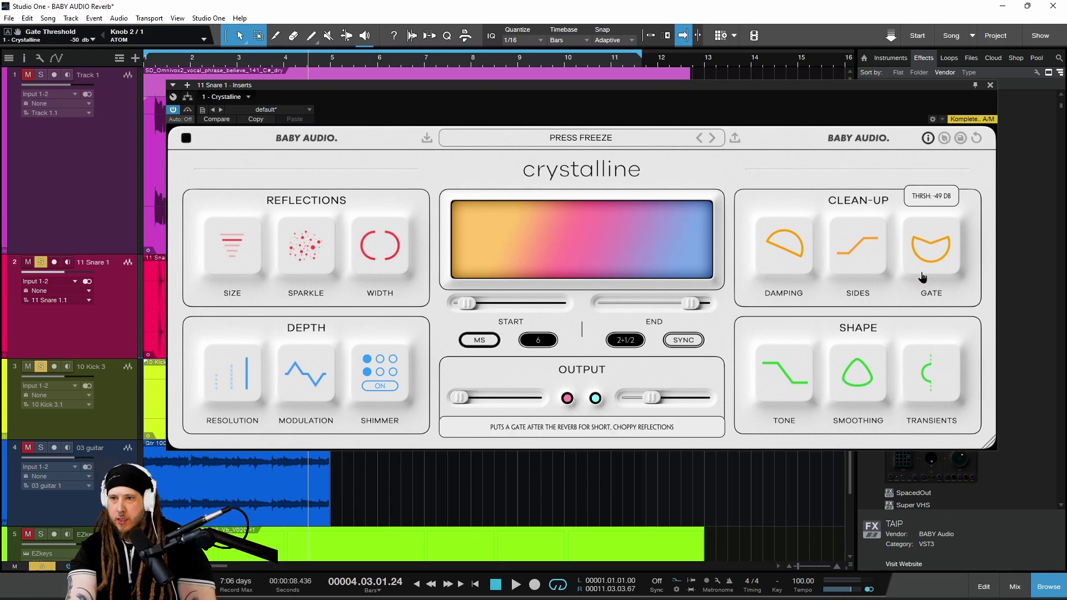
mouse_move(857, 266)
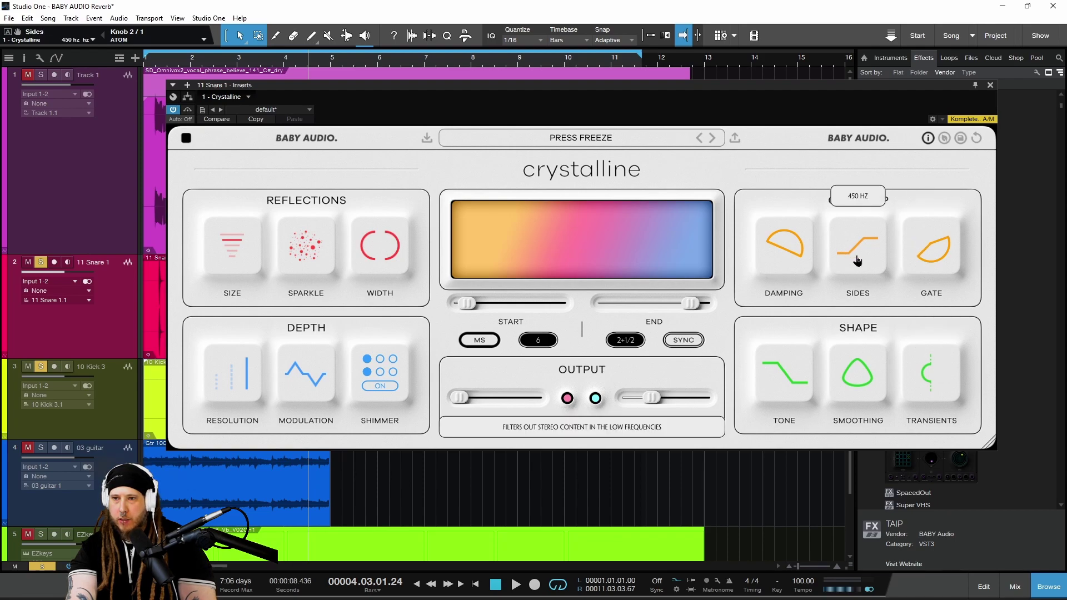
mouse_move(794, 257)
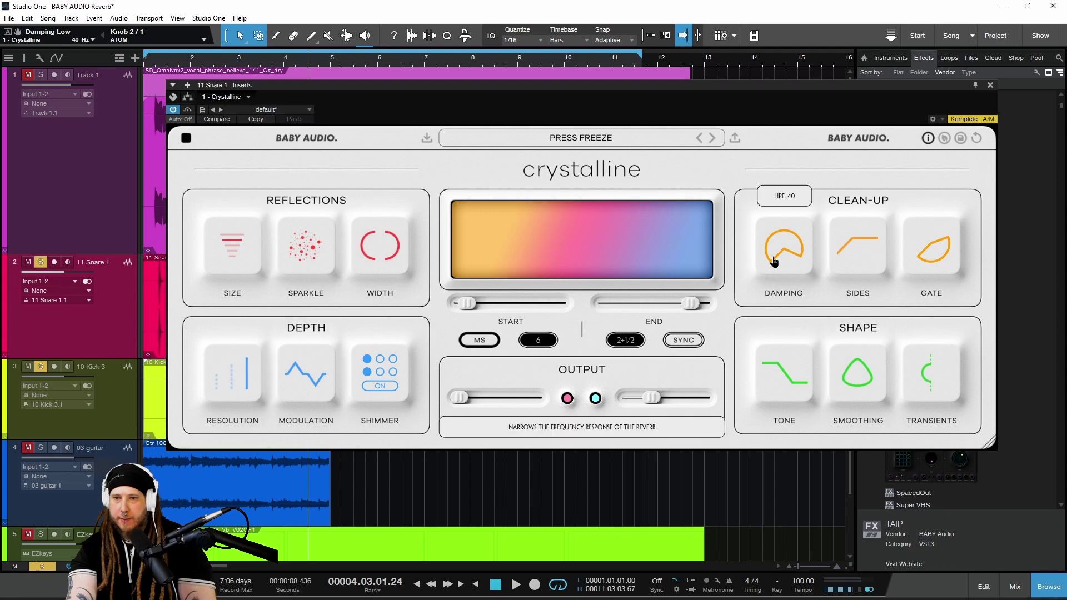
key("Home")
key("space")
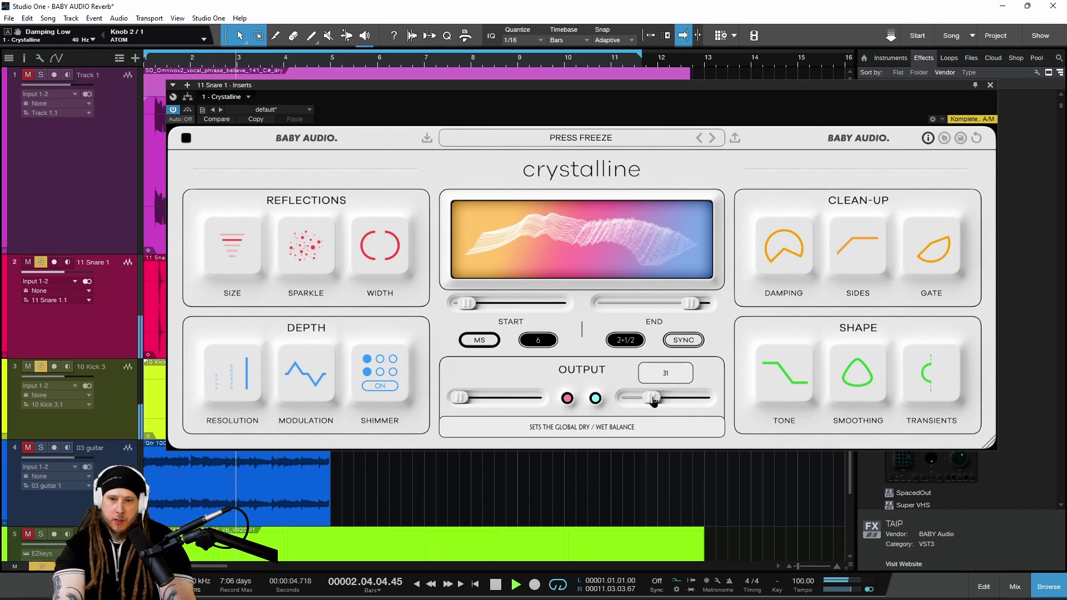
- Lower dry/wet to 24%, raise low damping to 84 Hz, and shorten the end time to 1+1/4
left_click_drag(651, 397, 643, 400)
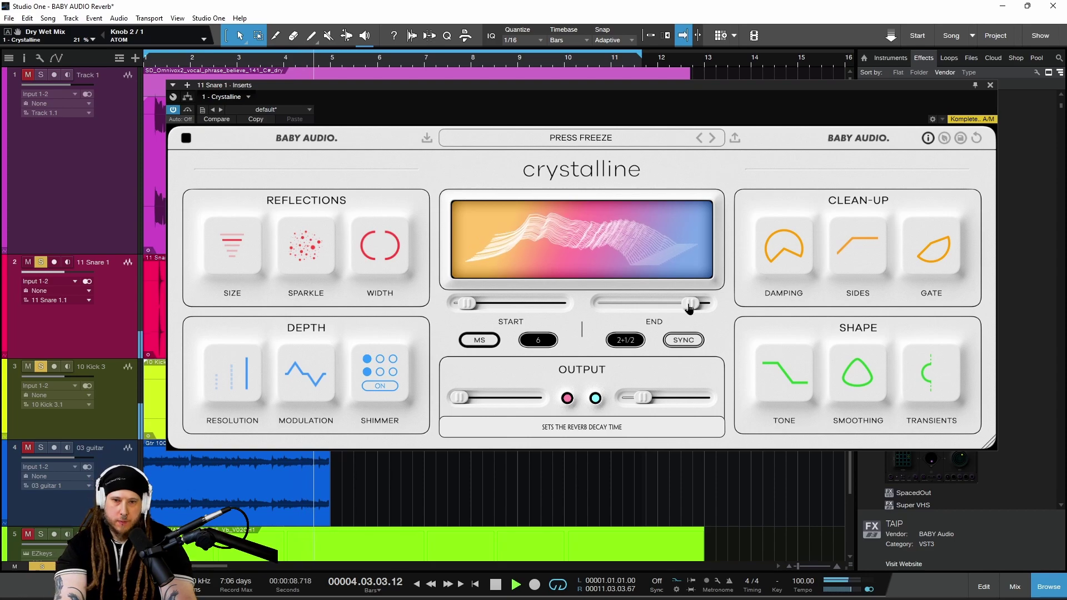
left_click_drag(779, 245, 780, 236)
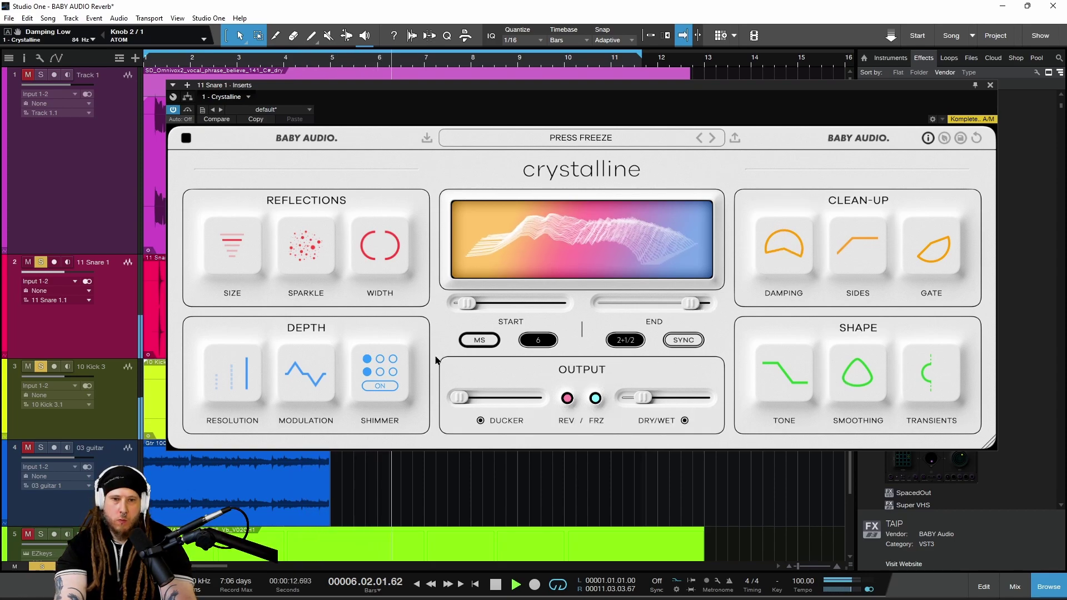
left_click_drag(690, 302, 661, 303)
key("space")
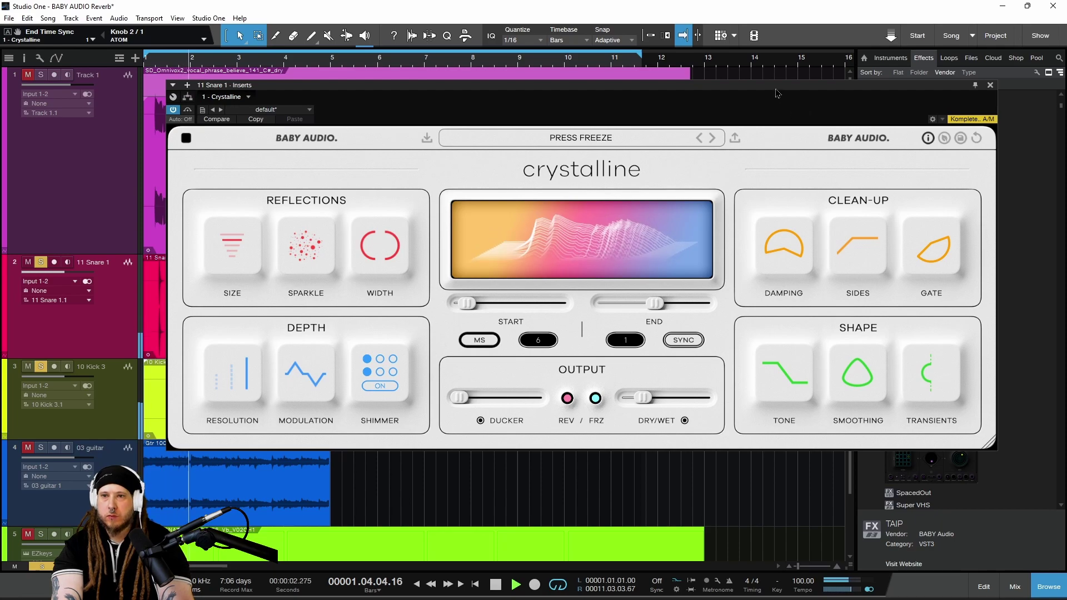
- Lengthen the end time to 2, raise dry/wet to 35% and freeze the reverb tail
left_click_drag(797, 115, 805, 114)
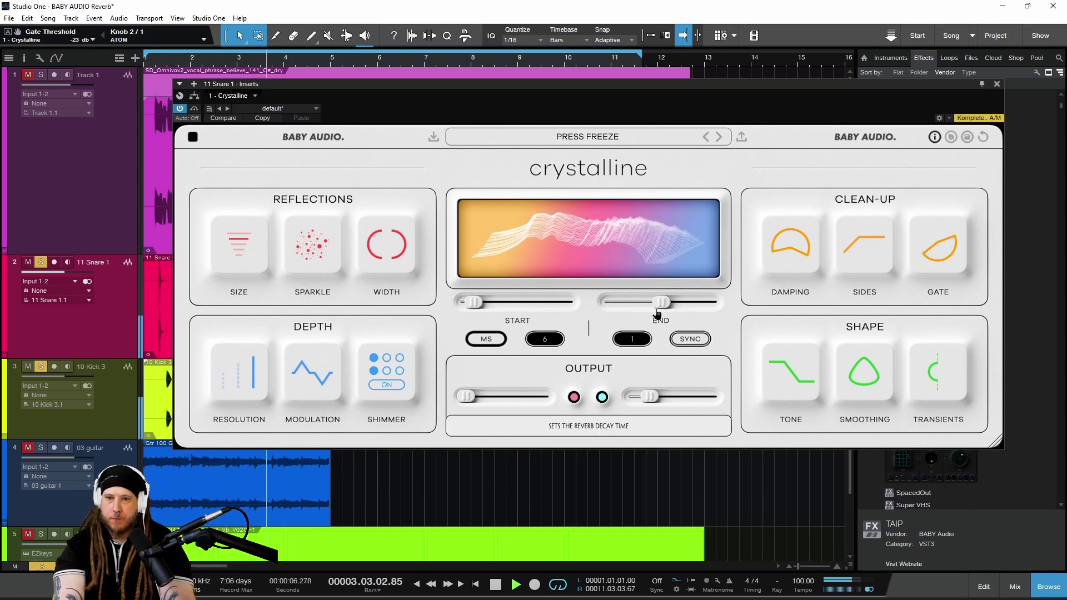
left_click_drag(661, 303, 690, 303)
left_click_drag(648, 397, 662, 397)
left_click(595, 402)
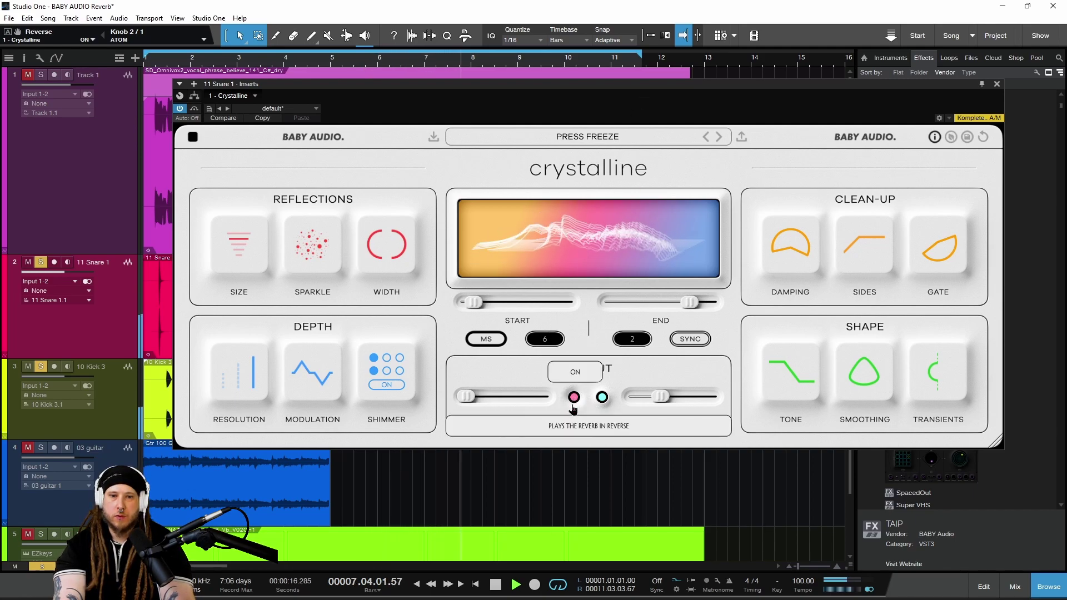
key("space")
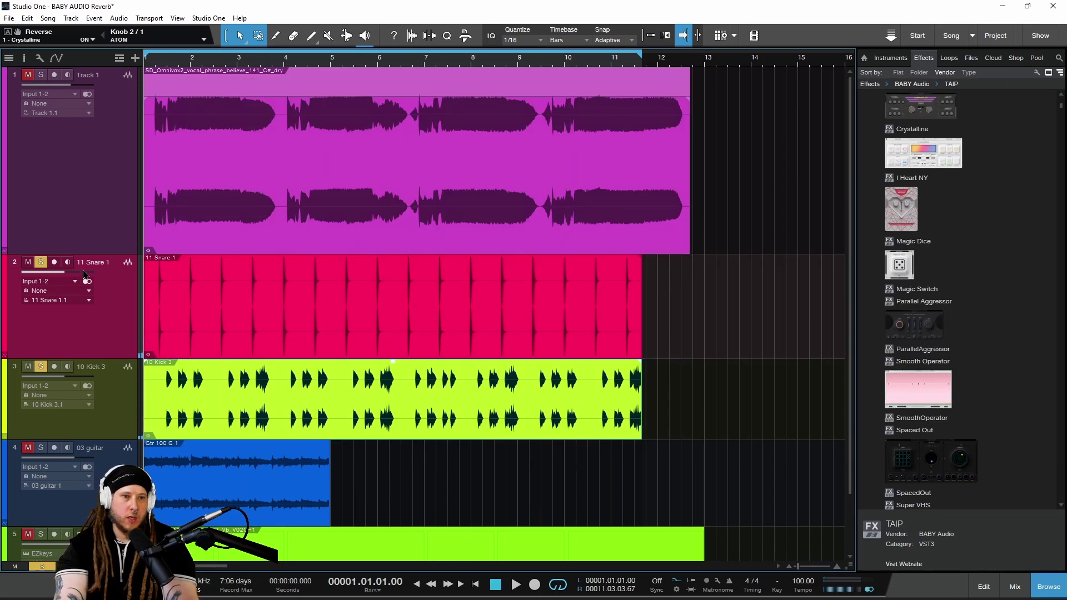
- Close the snare reverb, unsolo snare and kick, and open the guitar's Crystalline during playback
left_click(41, 264)
left_click(41, 367)
scroll(44, 367, "down", 2)
left_click(194, 437)
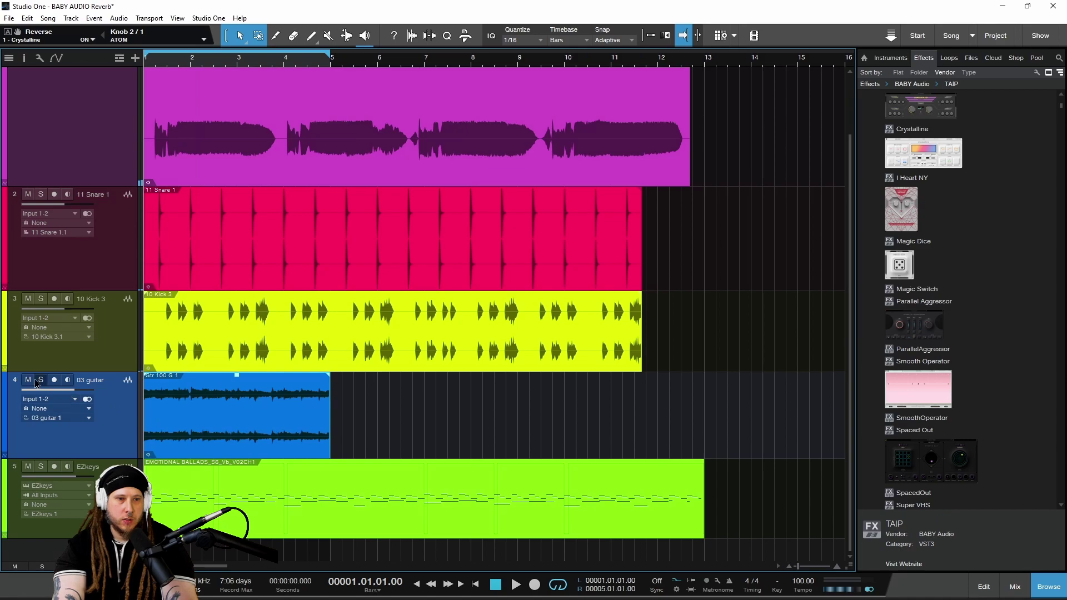
key("F11")
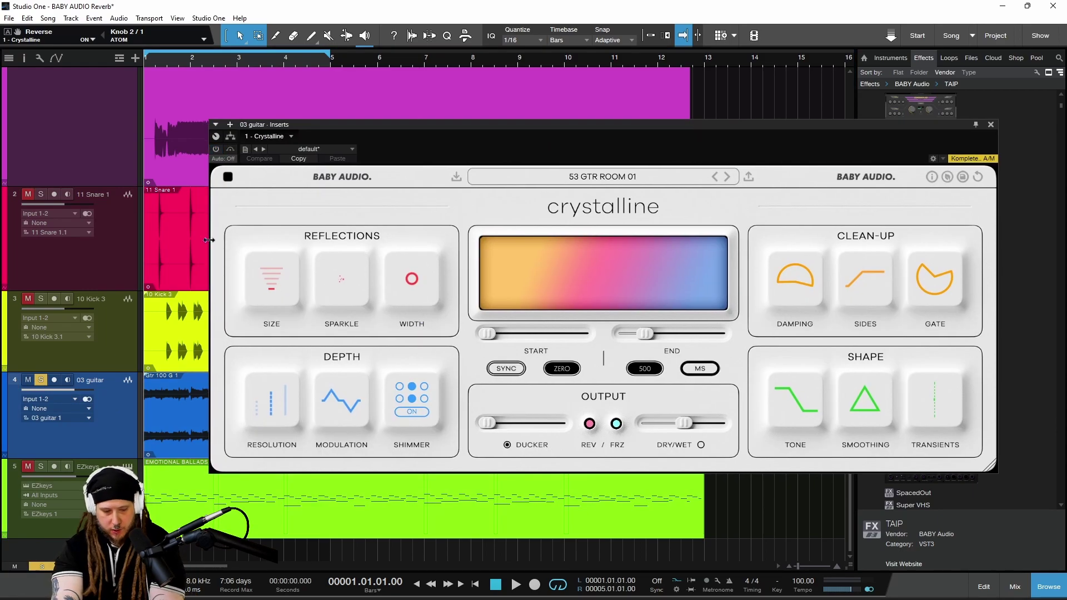
key("space")
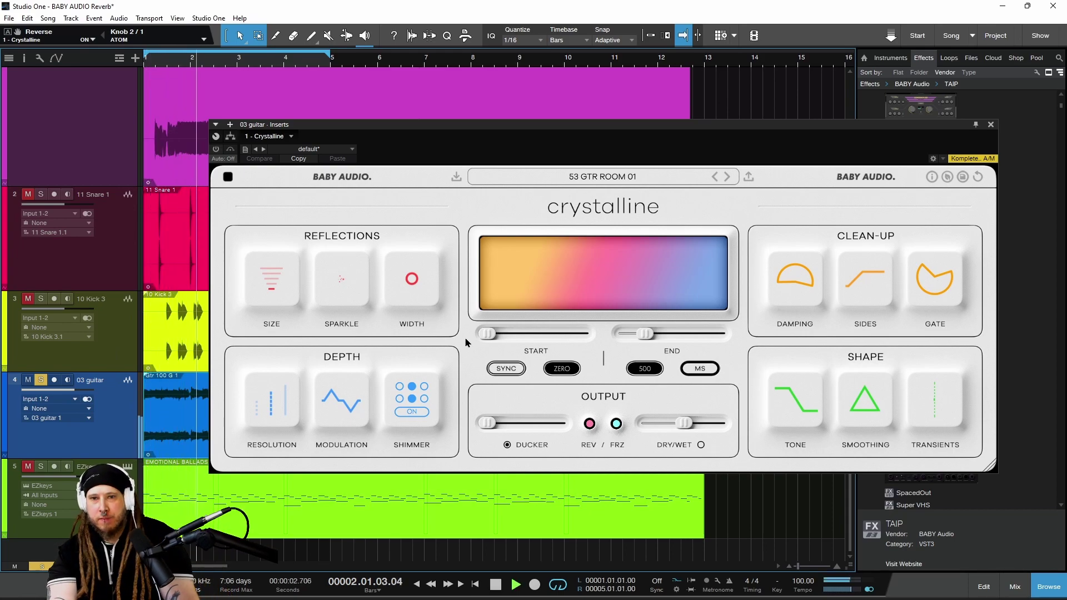
- Switch the guitar reverb on; set transients +32%, width +21%, sparkle 75%, modulation 54%
left_click_drag(570, 147, 584, 146)
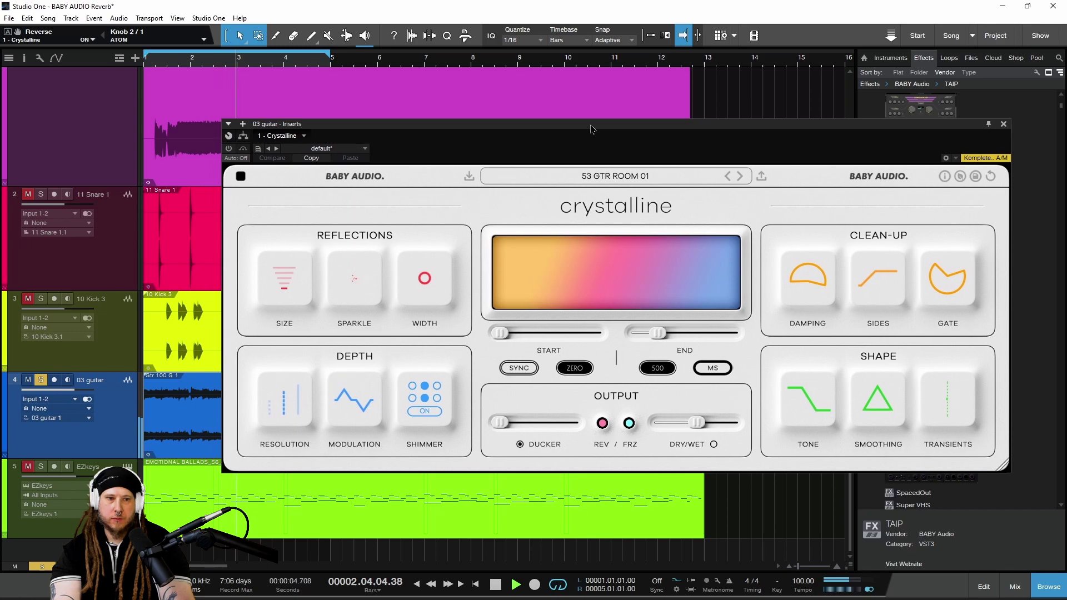
left_click(229, 149)
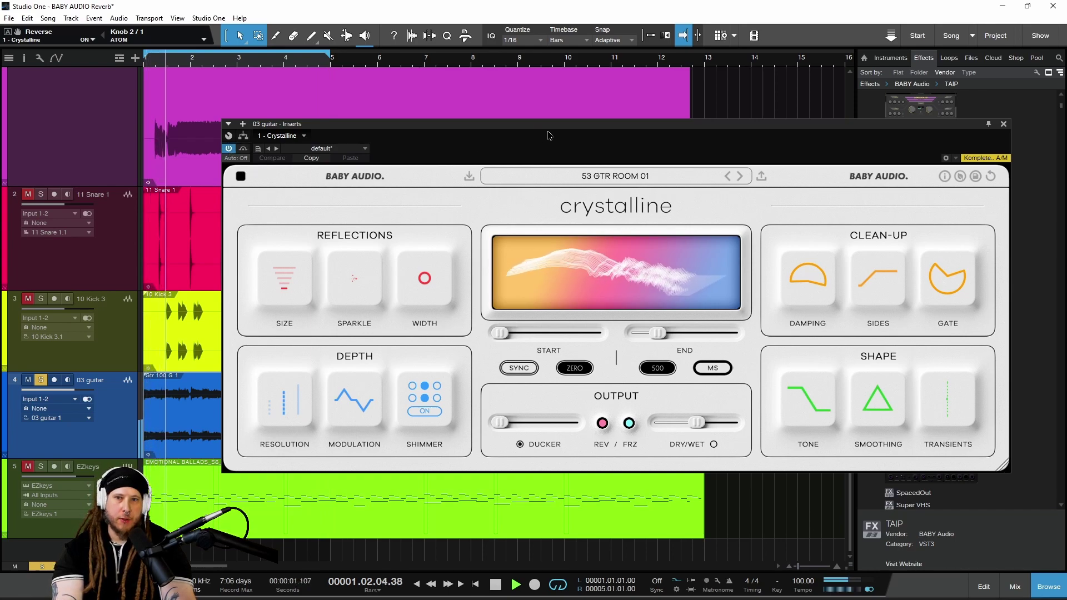
left_click_drag(584, 132, 555, 128)
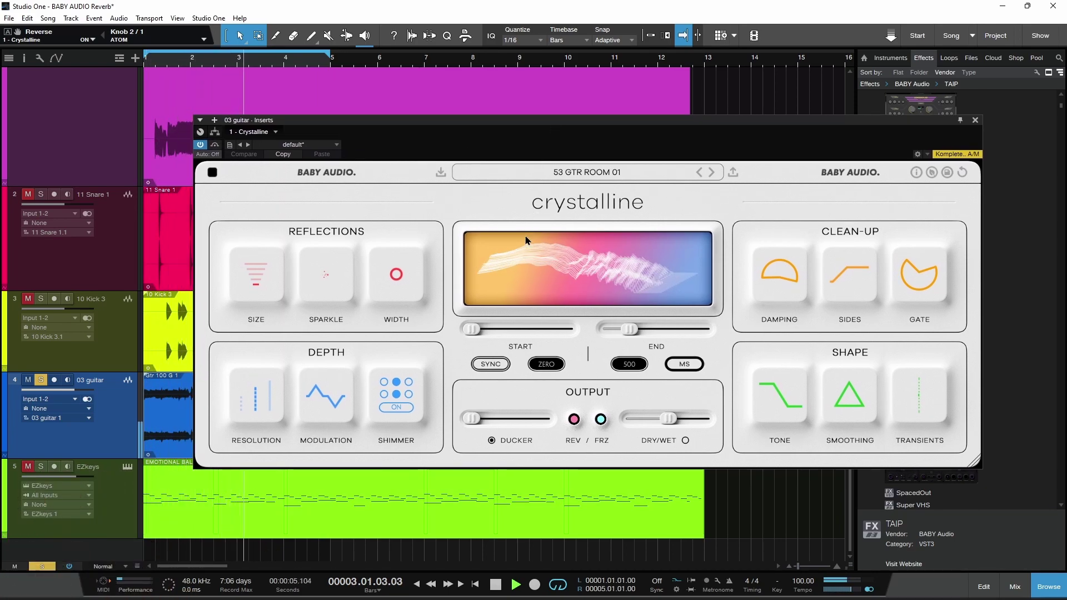
mouse_move(919, 396)
left_mouse_down()
mouse_move(916, 438)
mouse_move(917, 378)
left_mouse_up()
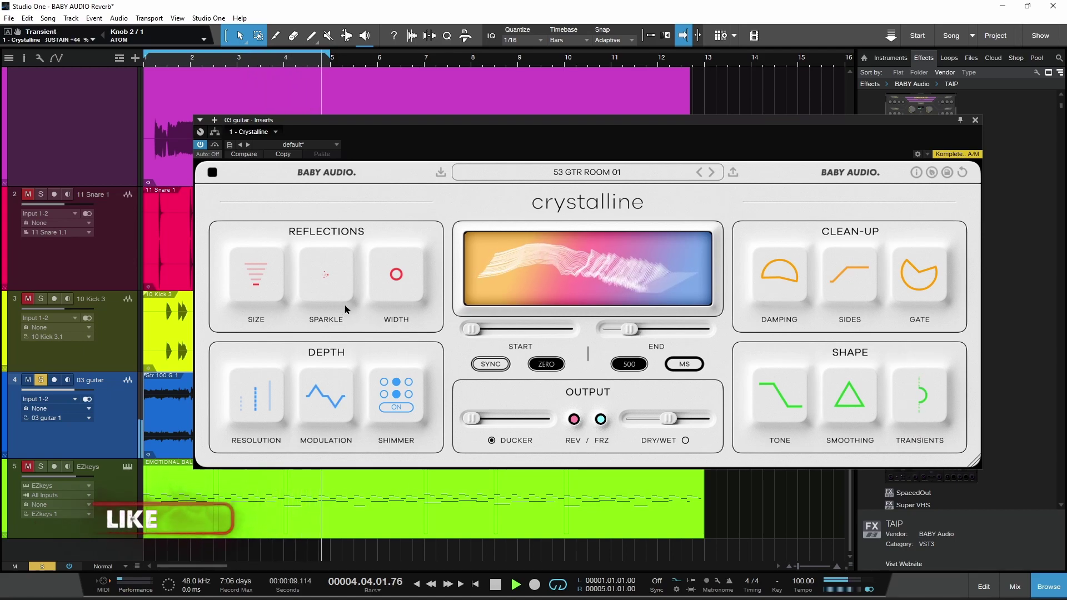
left_click_drag(396, 273, 403, 203)
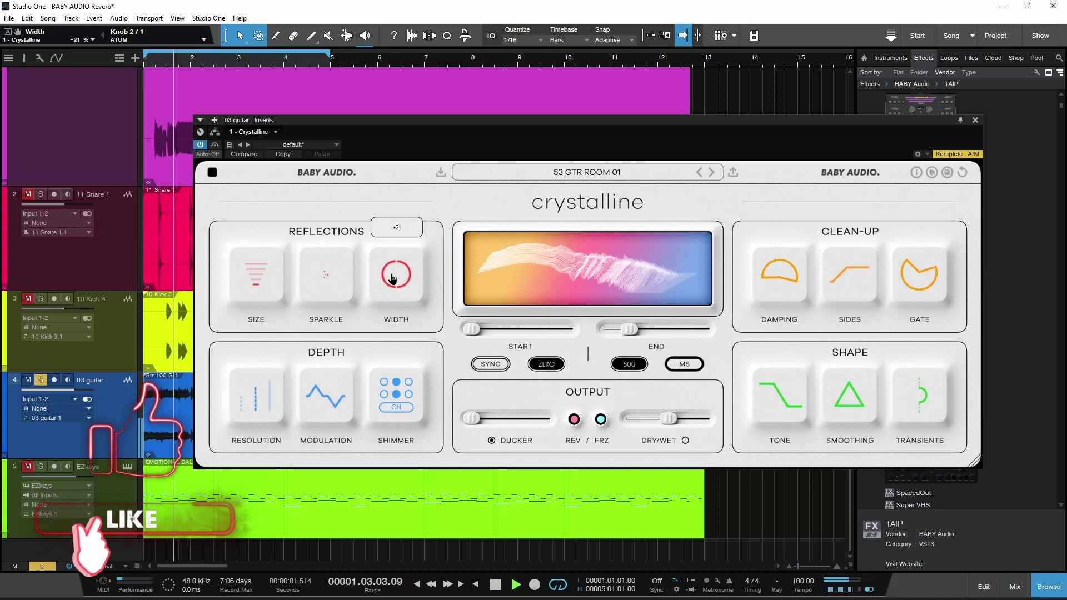
left_click_drag(326, 274, 327, 241)
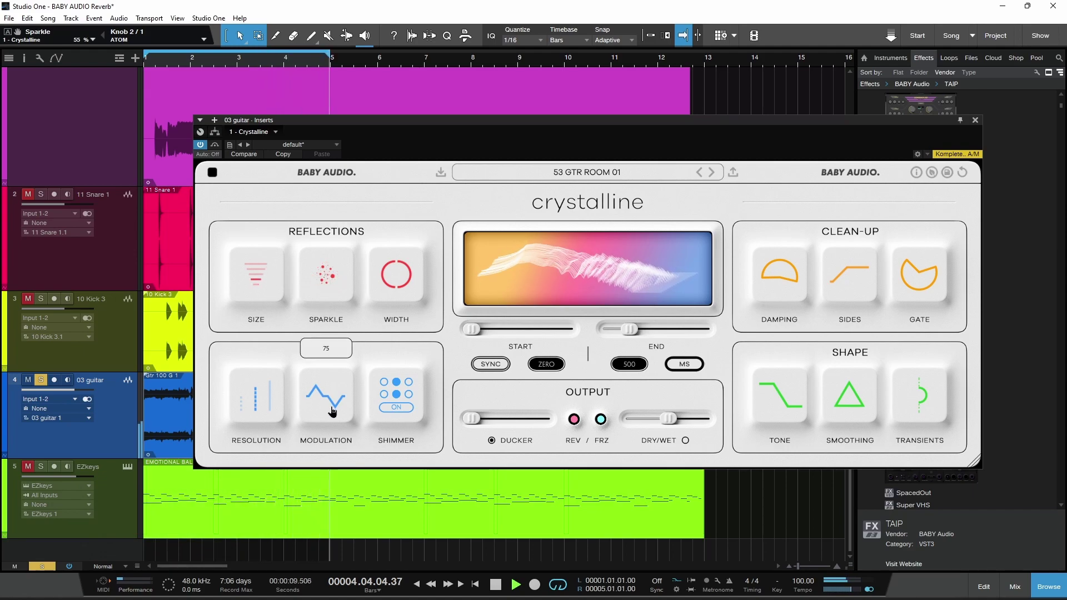
left_click_drag(332, 411, 333, 436)
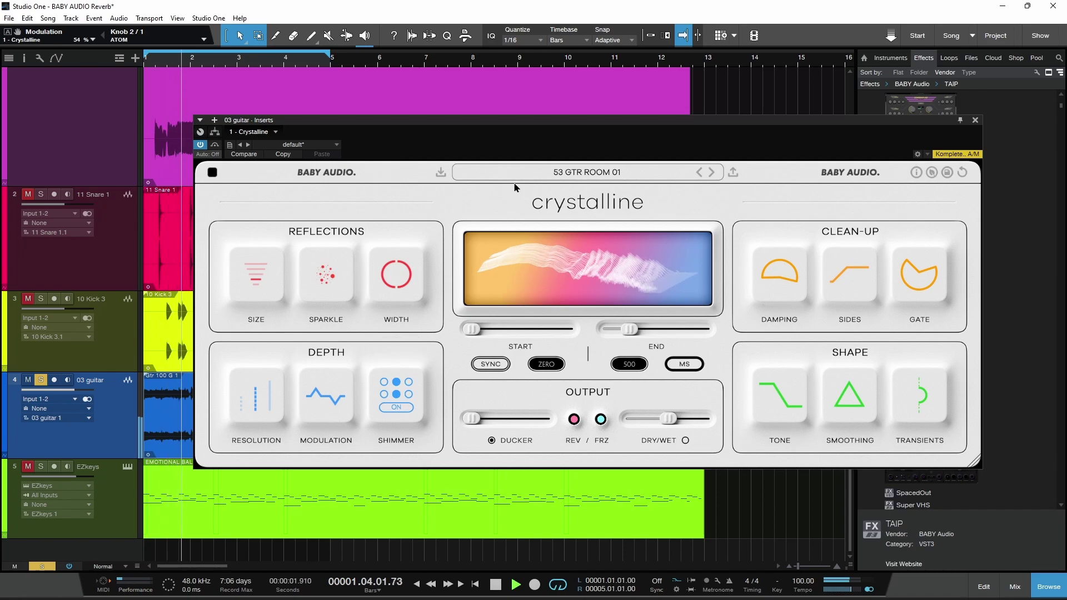
- Stop playback and load the 56 GTR HALL MEGA 01 factory preset
key("space")
left_click(647, 178)
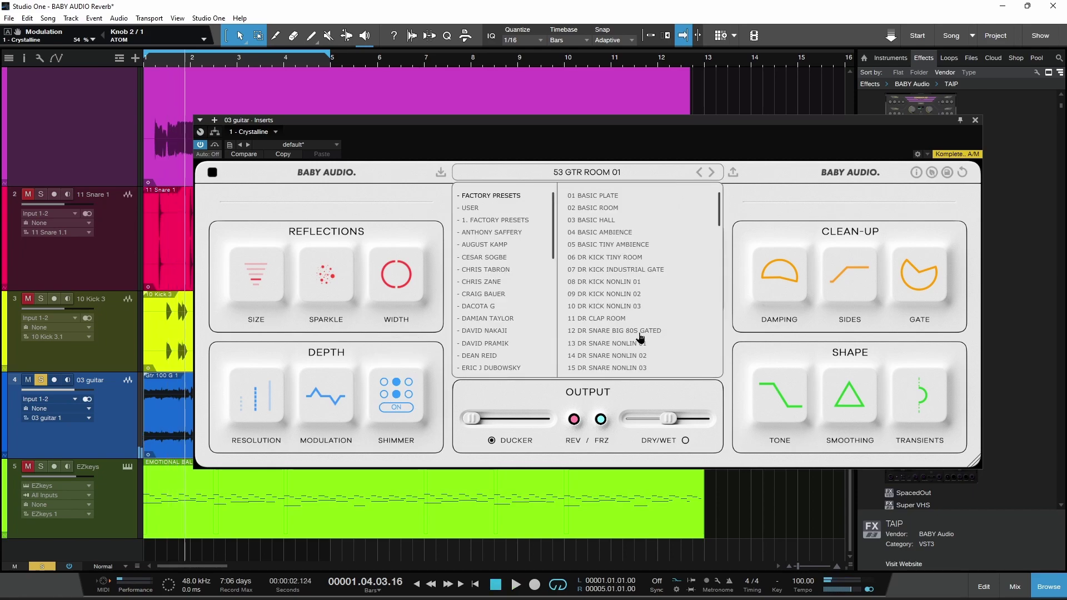
scroll(640, 335, "down", 15)
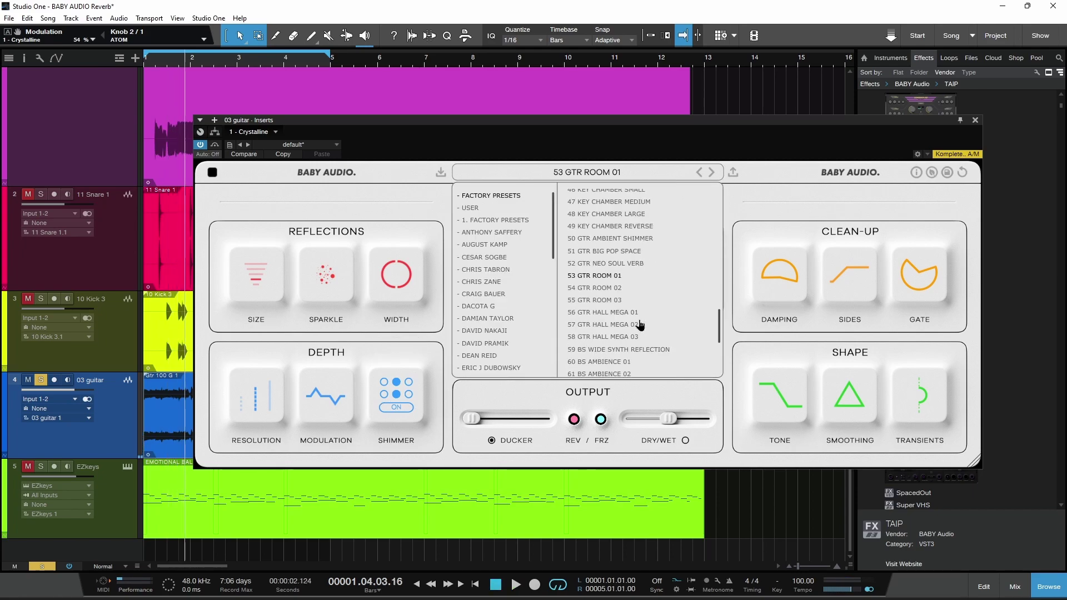
left_click(611, 312)
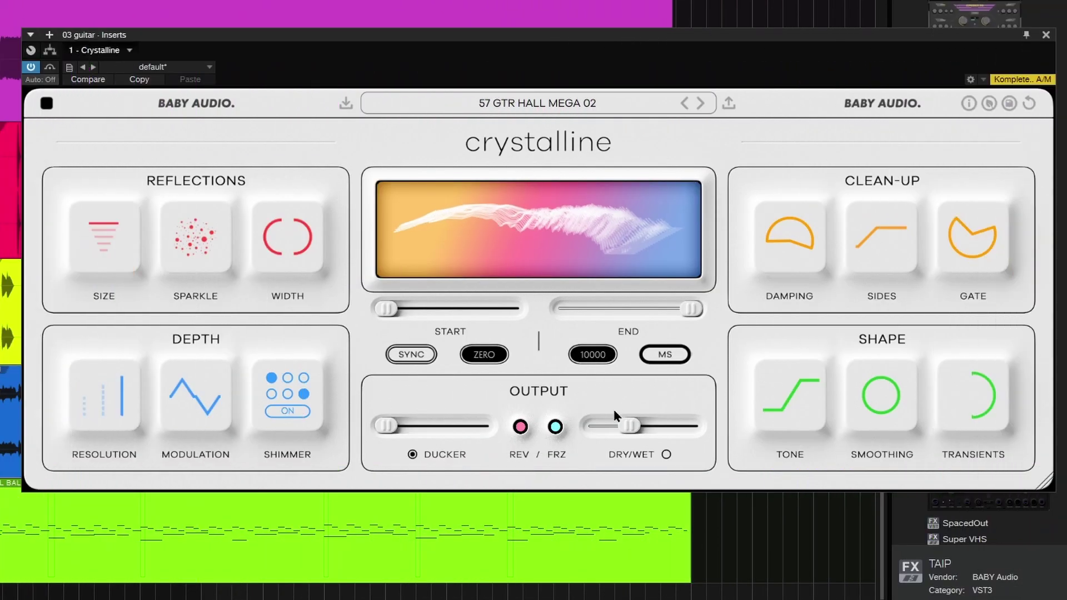
- Lower tone to -26, raise transient sustain to +71, ducking to 32 and modulation to 86
mouse_move(789, 406)
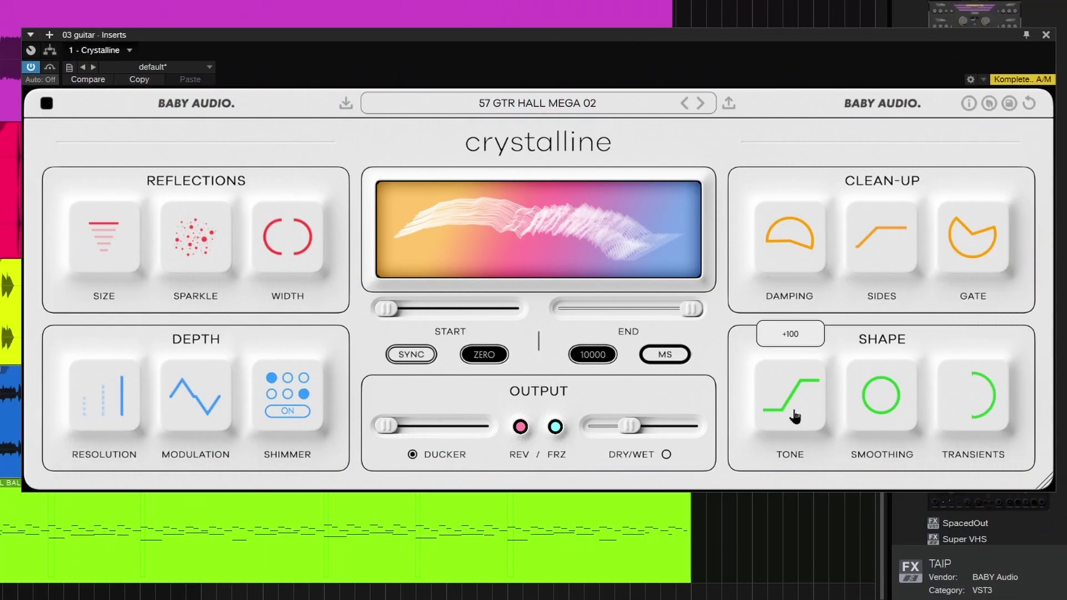
left_click_drag(795, 409, 793, 559)
left_click_drag(976, 400, 964, 442)
mouse_move(617, 428)
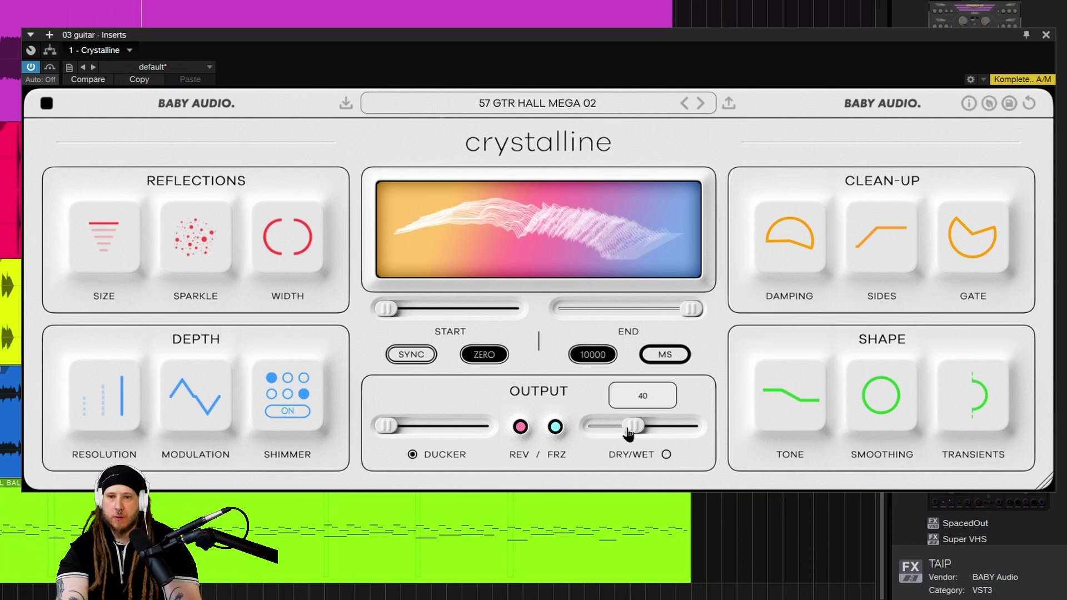
left_click_drag(387, 426, 421, 428)
left_click_drag(202, 405, 198, 389)
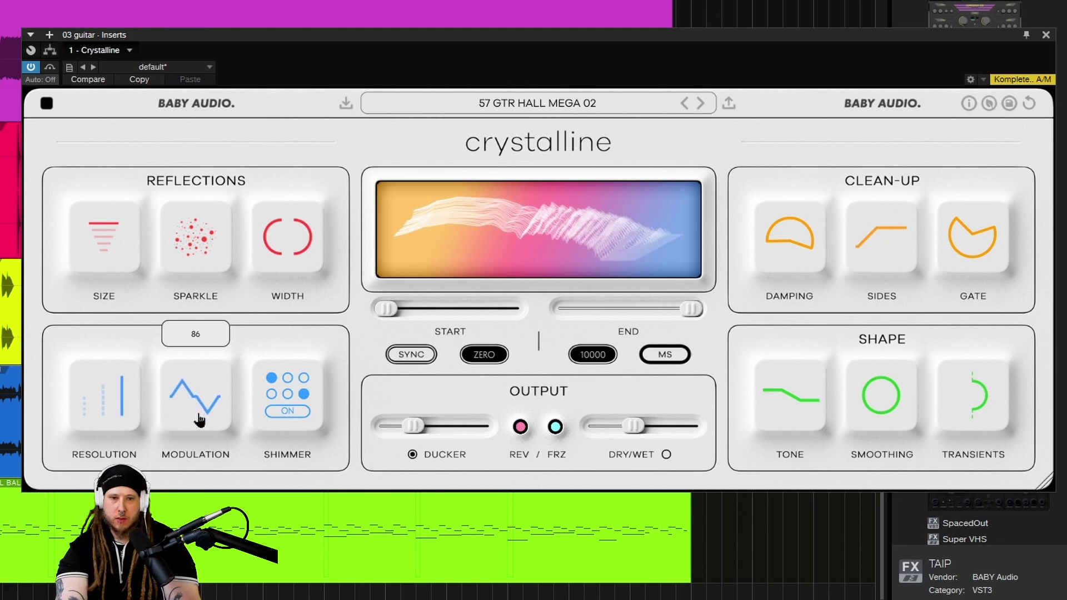
mouse_move(101, 238)
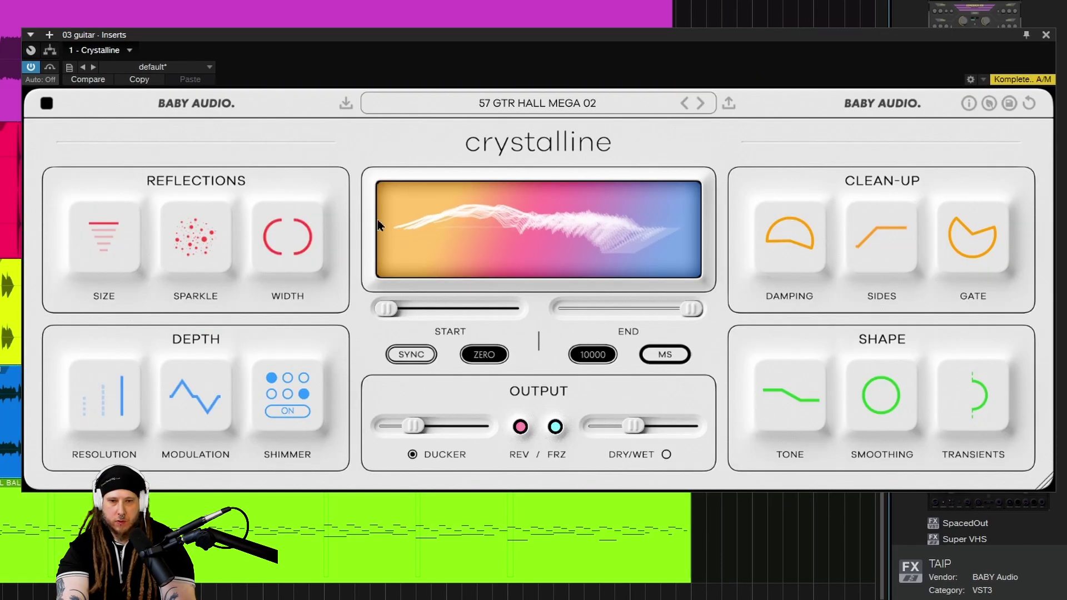
- Shorten the end time and switch it to tempo sync, with the start time synced at 1/64
left_click_drag(693, 312, 640, 311)
left_click(411, 354)
left_click(664, 354)
left_click_drag(386, 309, 392, 309)
left_click(411, 354)
- Lower the damping high cut to 834 Hz and raise the sides low cut to 197 Hz
left_click_drag(789, 239, 826, 195)
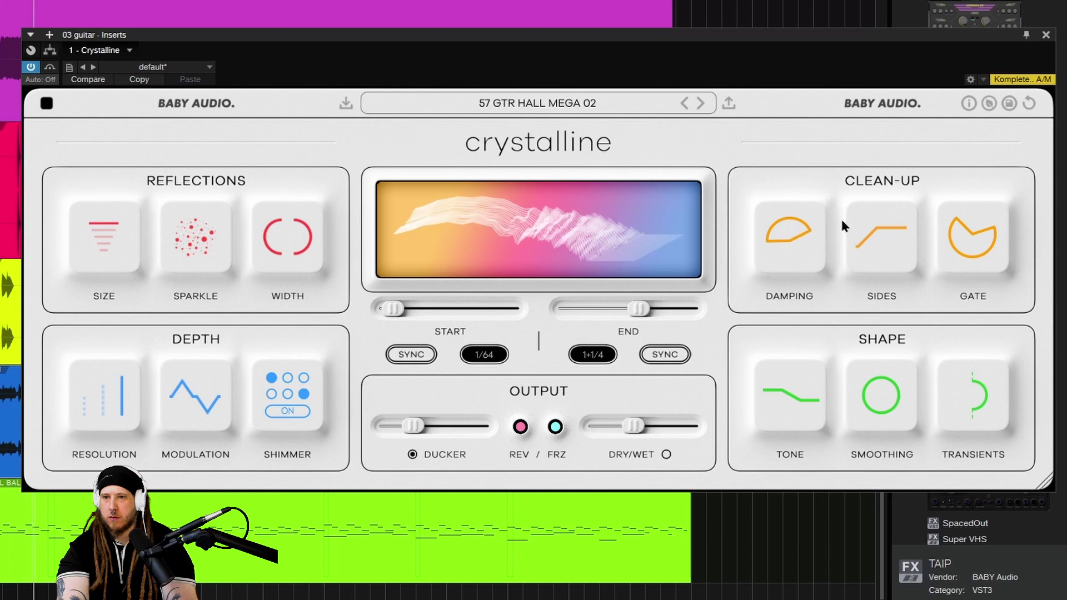
mouse_move(878, 238)
left_click_drag(878, 239, 882, 169)
- Turn on reverse and freeze, then close the Crystalline window
mouse_move(807, 240)
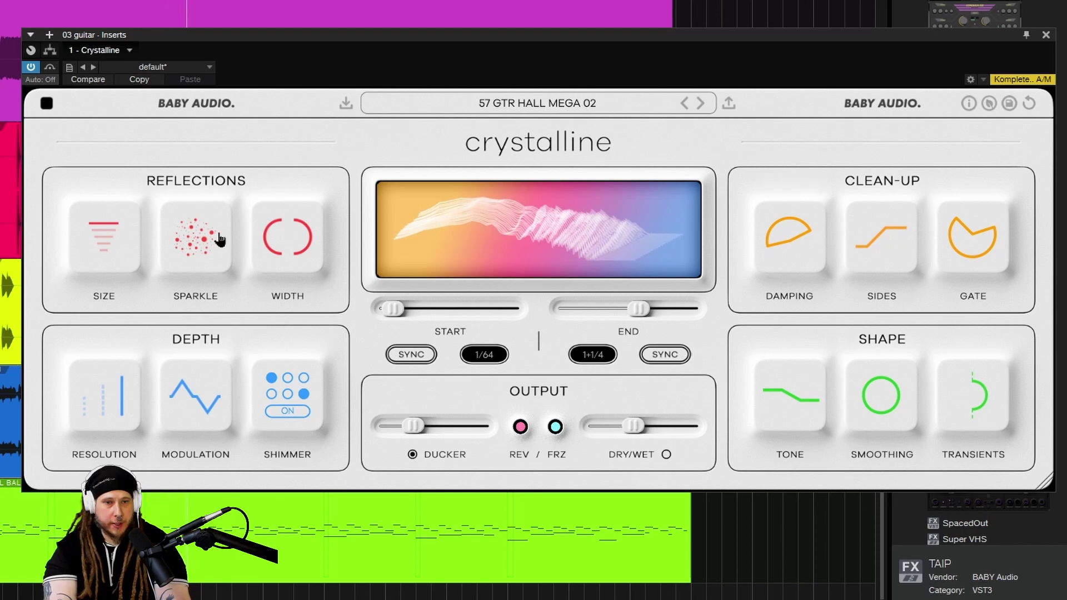
mouse_move(200, 236)
mouse_move(893, 398)
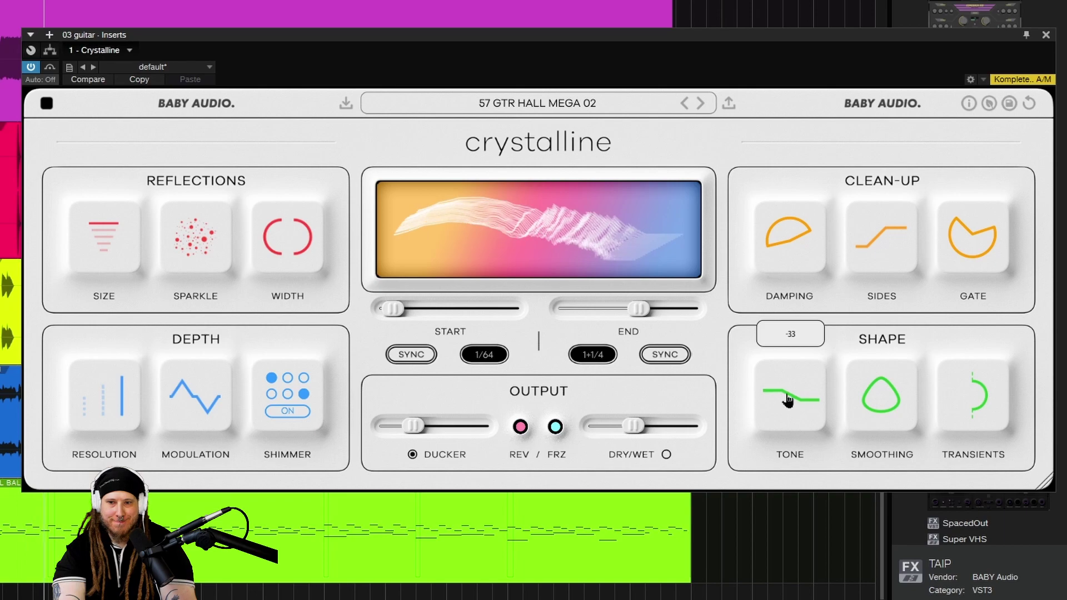
mouse_move(545, 428)
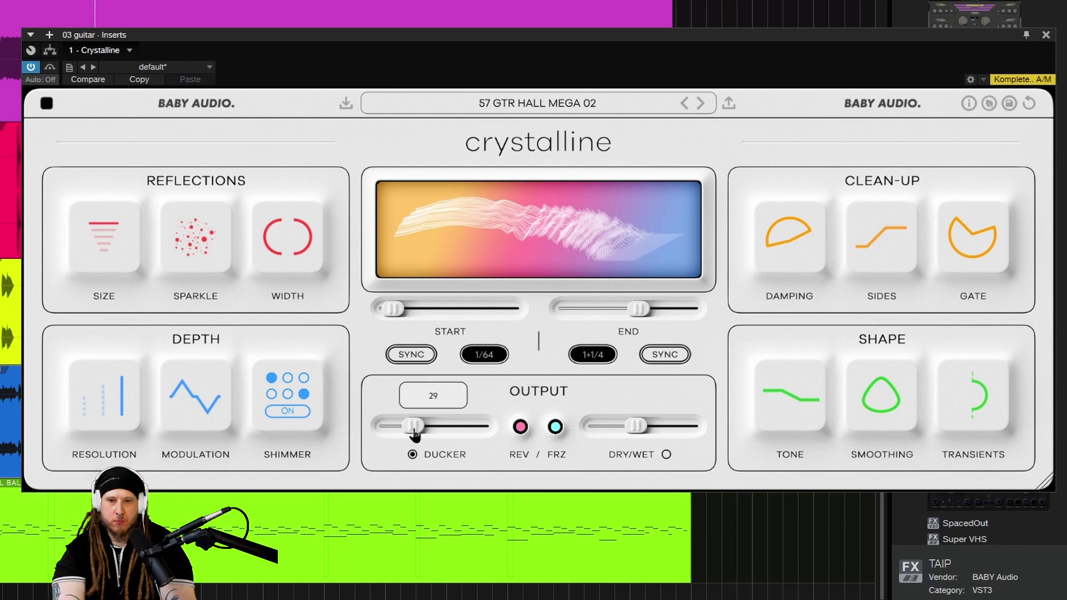
mouse_move(506, 439)
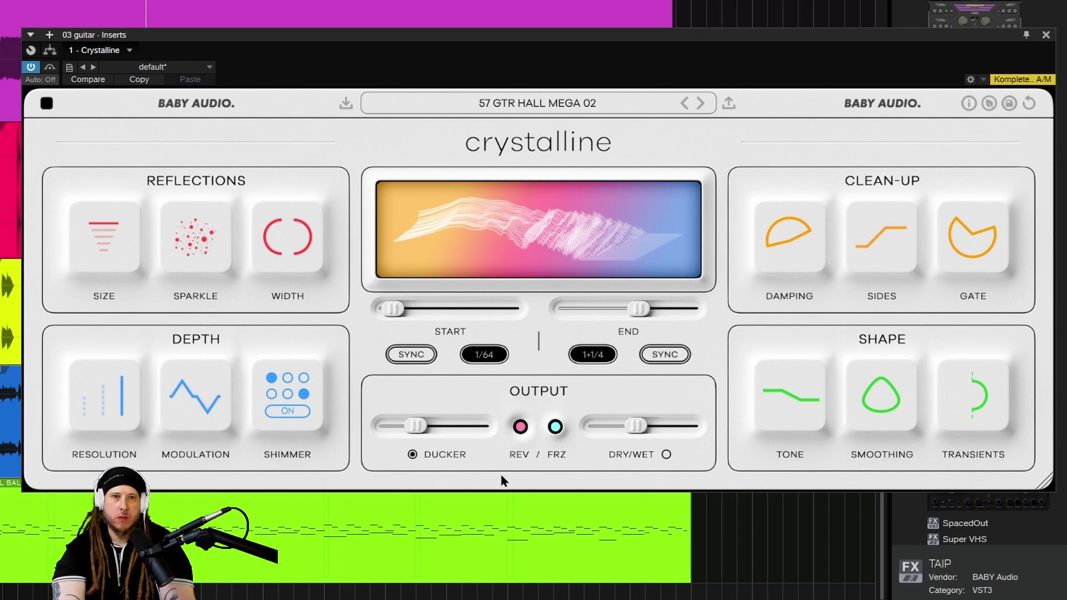
left_click(519, 427)
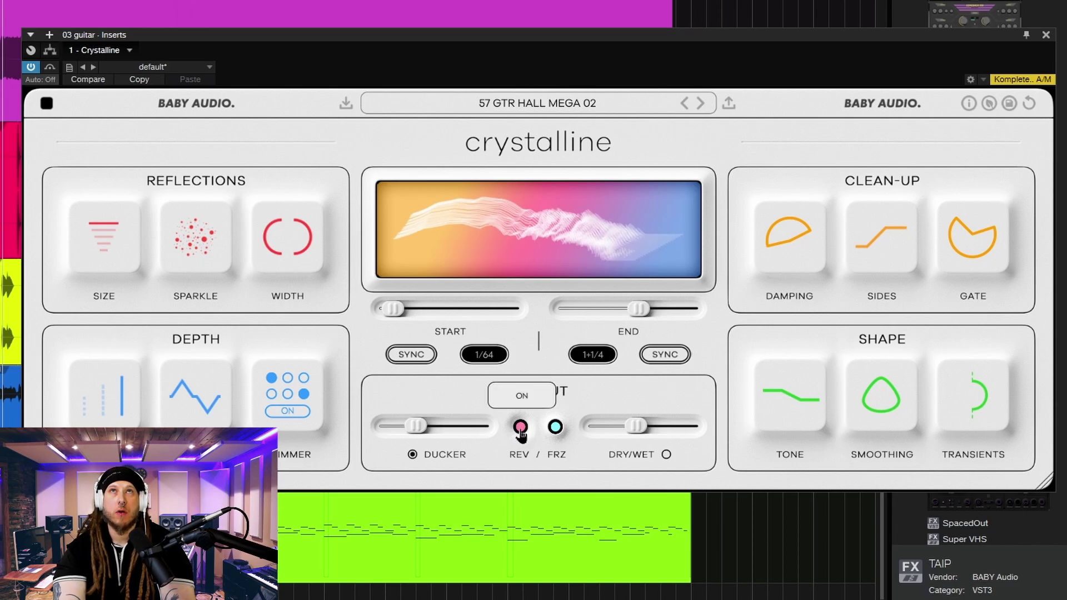
left_click(555, 428)
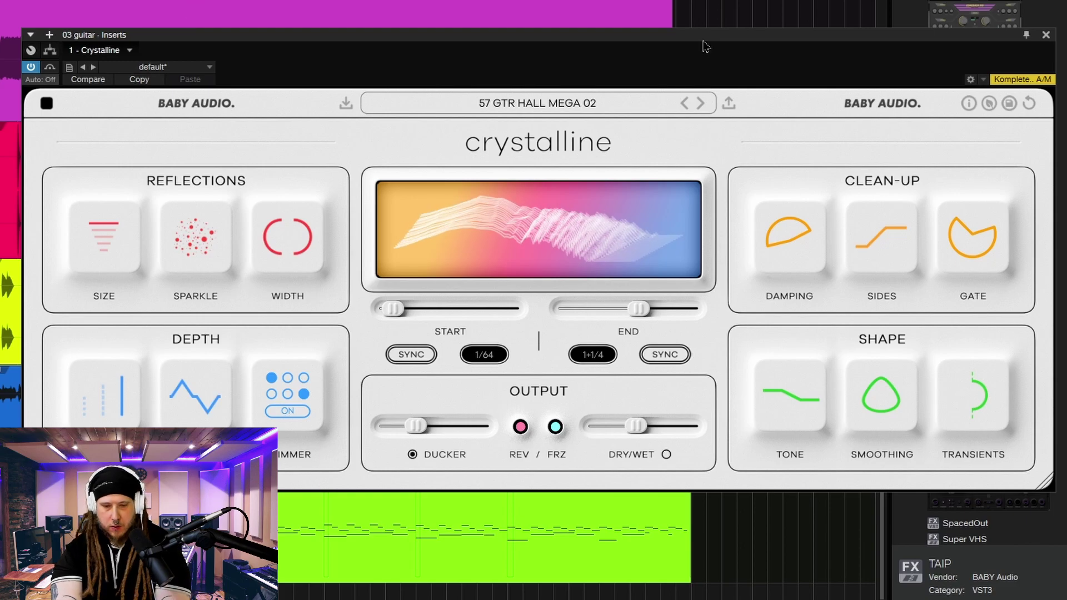
left_click(1045, 35)
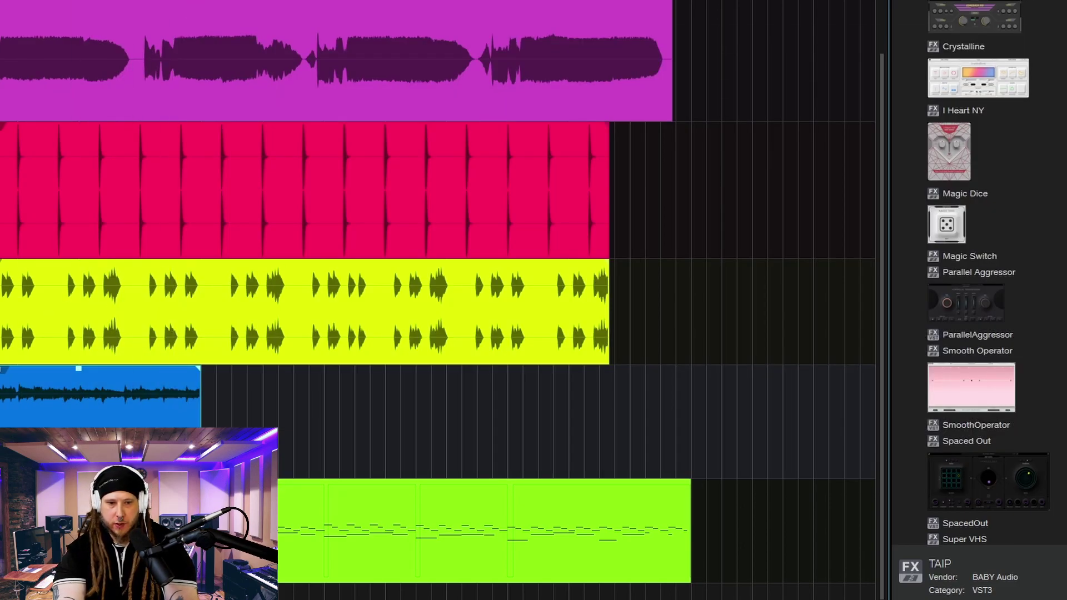
- Select the EZkeys piano clip, open its Crystalline reverb, and enlarge the plugin window
left_click(483, 503)
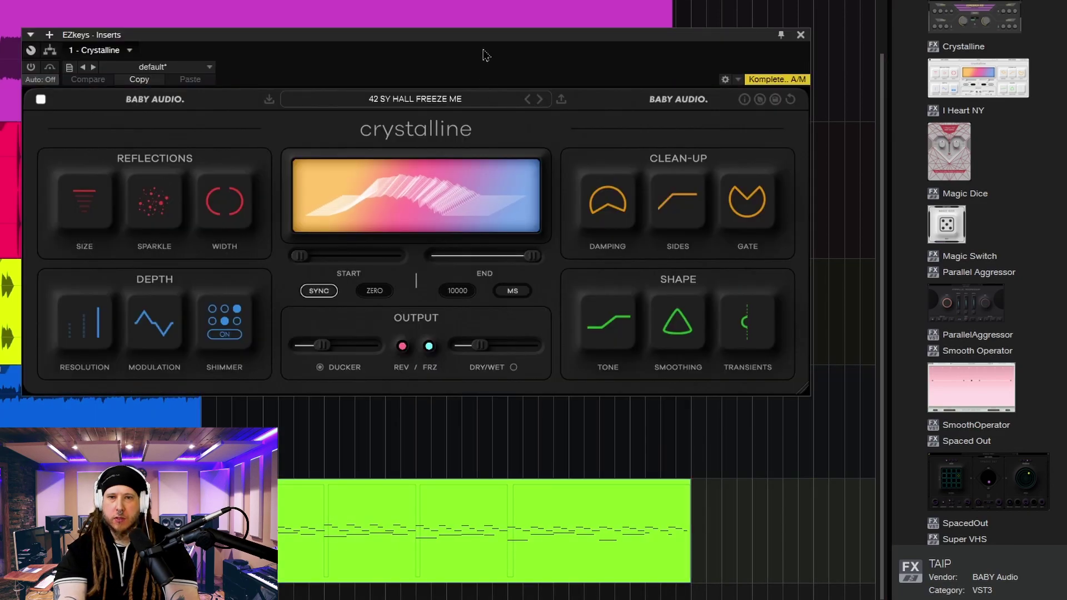
left_click_drag(486, 53, 552, 56)
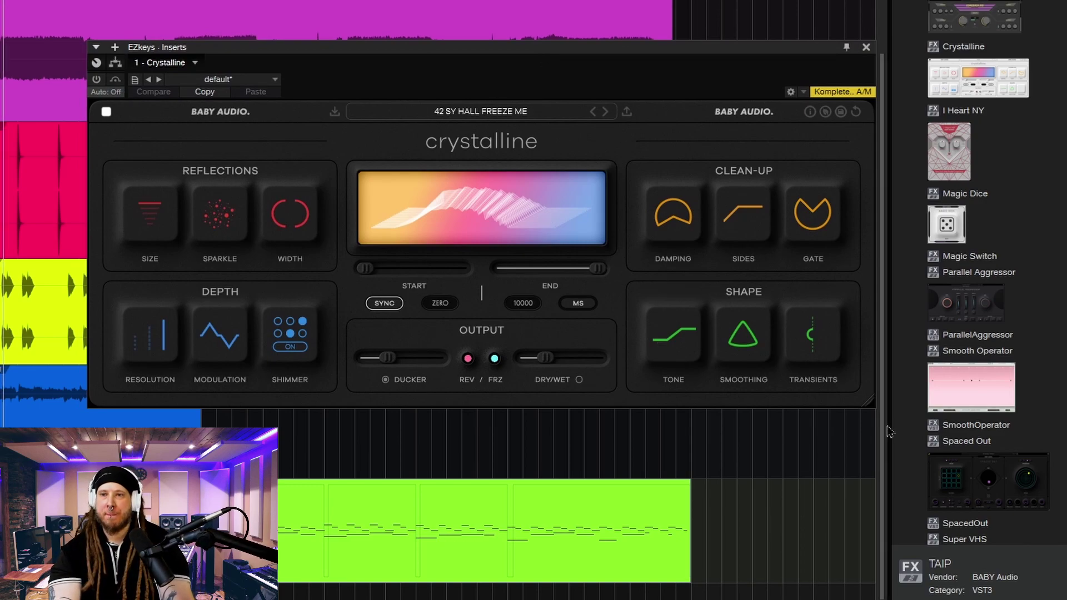
left_click_drag(867, 401, 1015, 532)
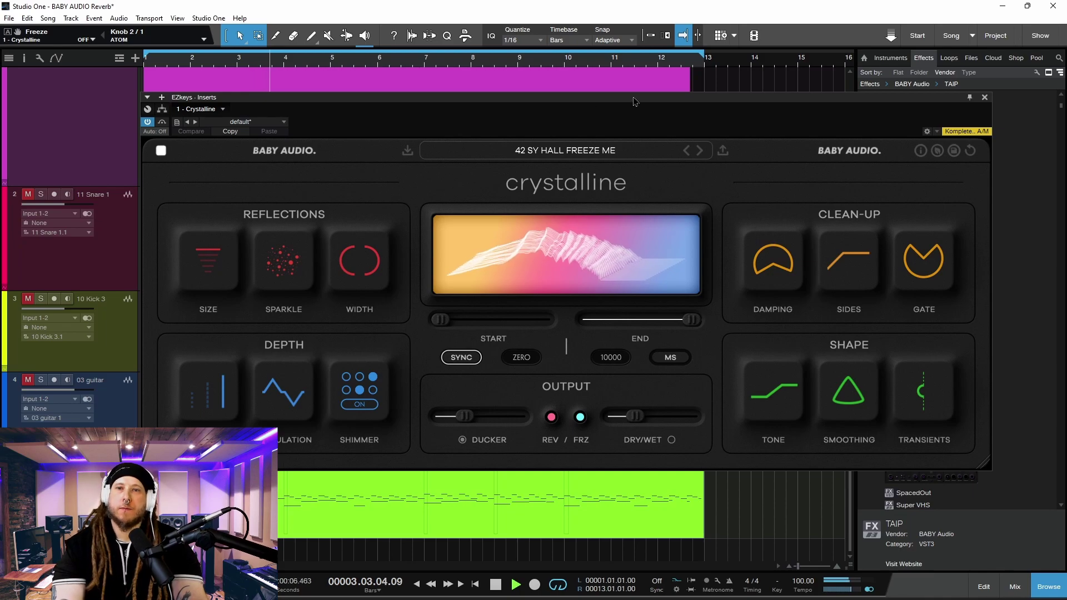
- Set the piano reverb's shimmer amount to 6X and return the shimmer frequency to middle
left_click_drag(635, 102, 644, 104)
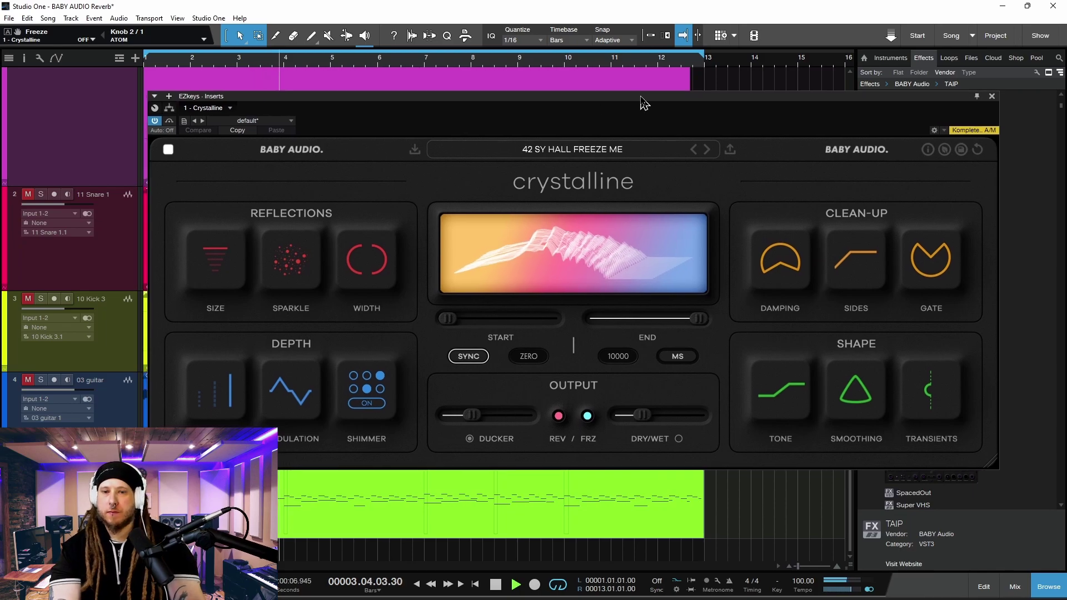
left_click(380, 387)
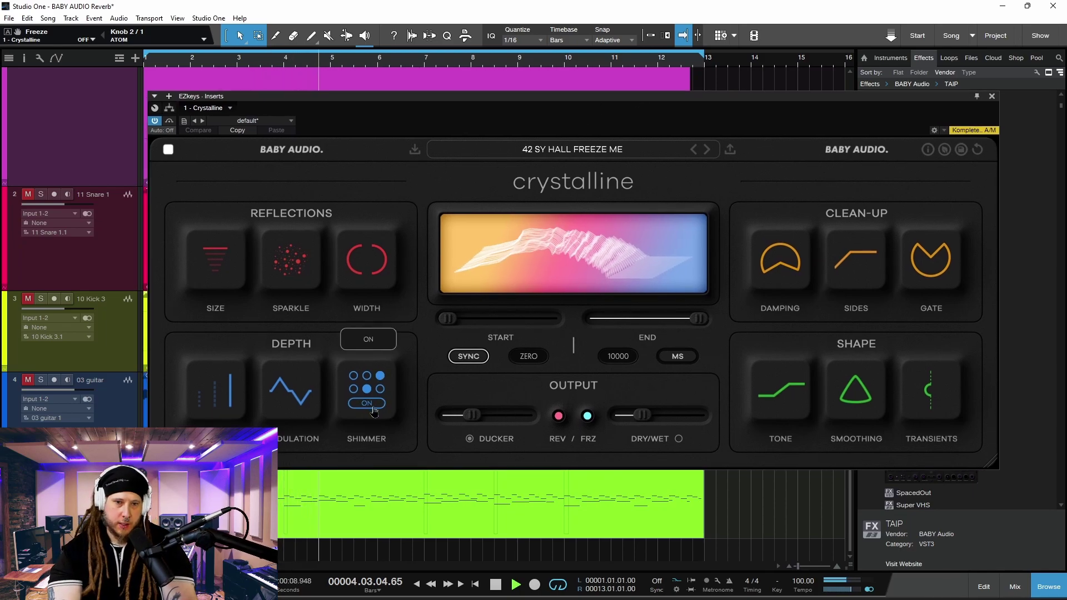
left_click(353, 389)
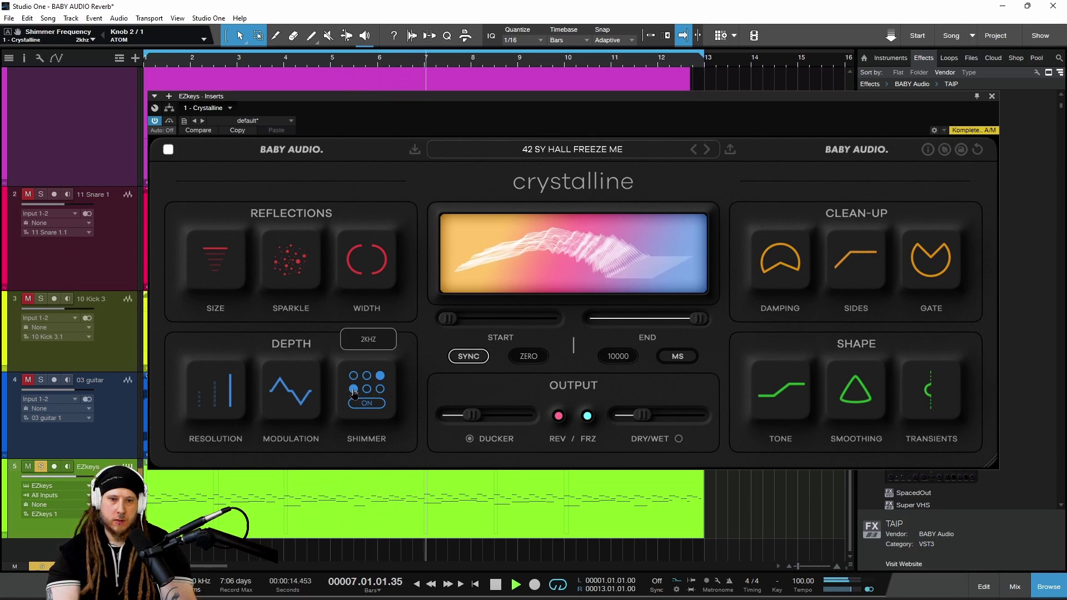
left_click(367, 391)
- Raise the damping high-pass to 656 Hz and turn the Tone darker to -22
mouse_move(295, 289)
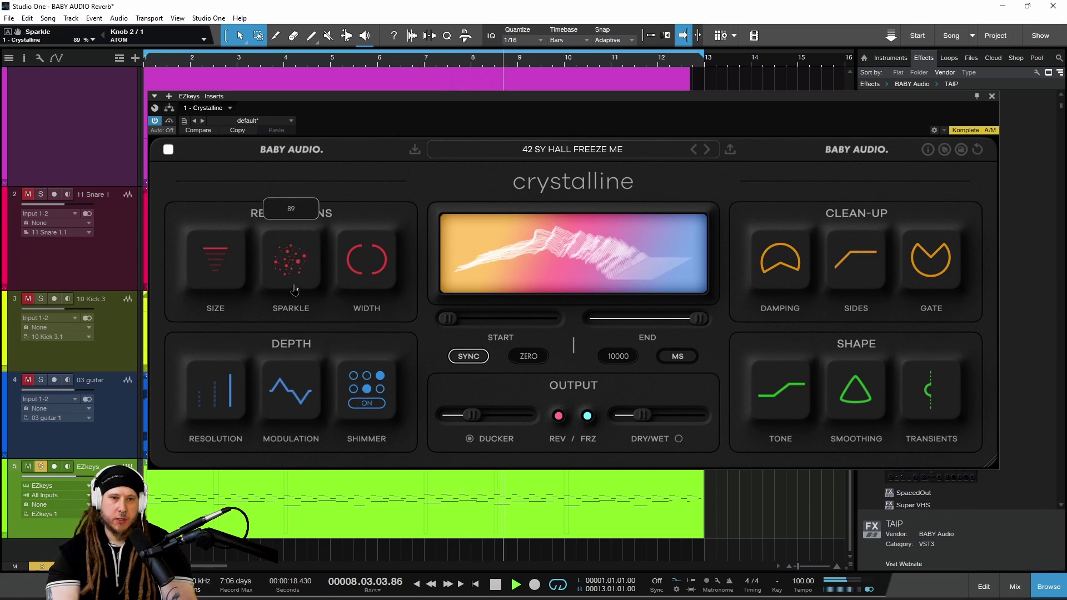
mouse_move(788, 273)
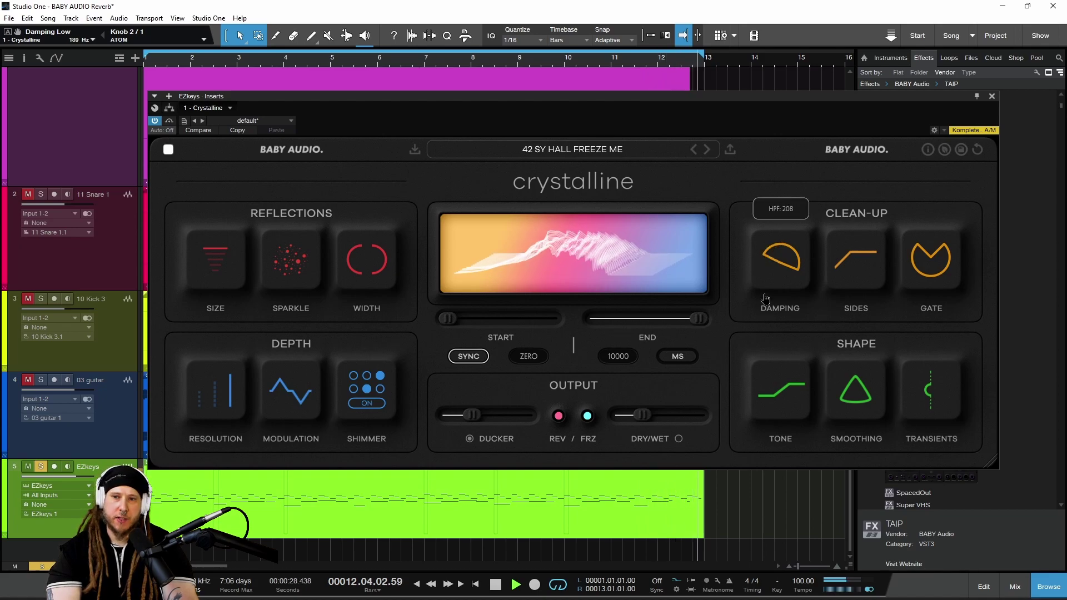
left_click_drag(766, 291, 778, 266)
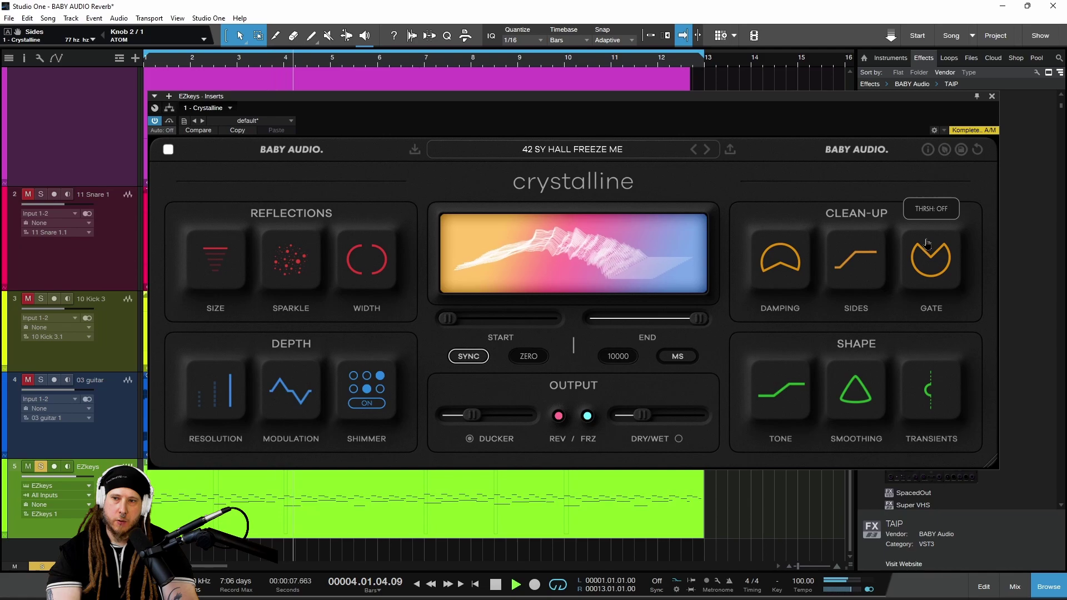
left_click(927, 398)
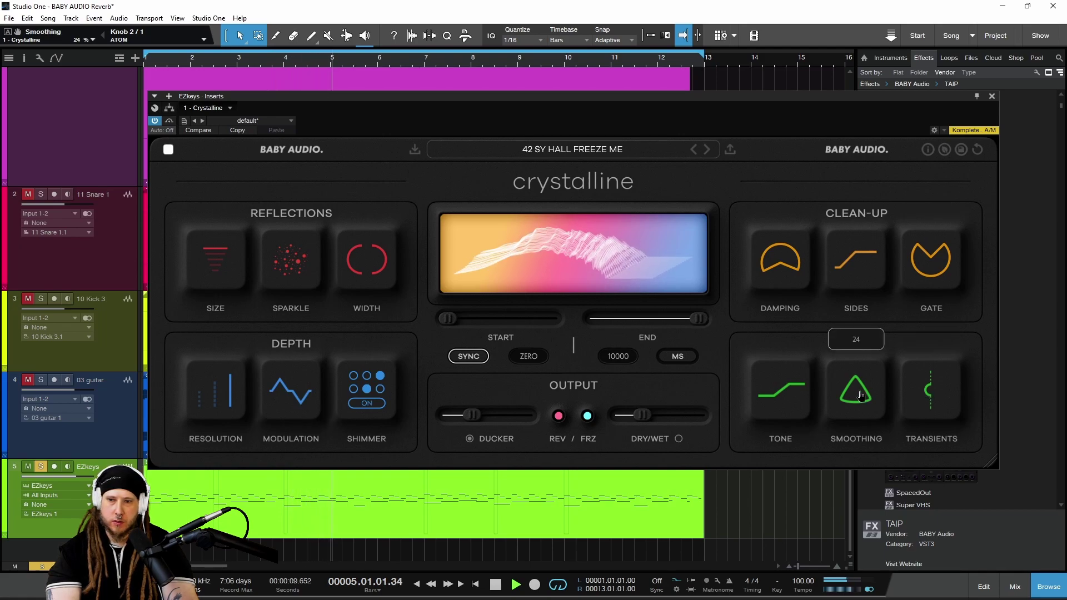
mouse_move(787, 394)
left_click_drag(787, 395, 791, 427)
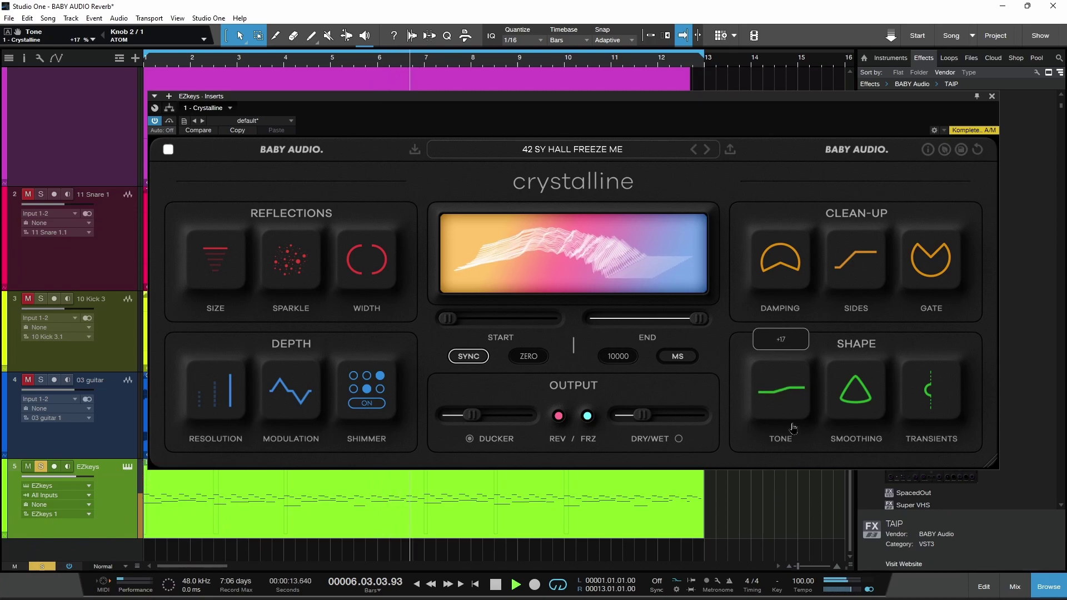
- Freeze the reverb tail, then switch freeze back off
left_click(586, 426)
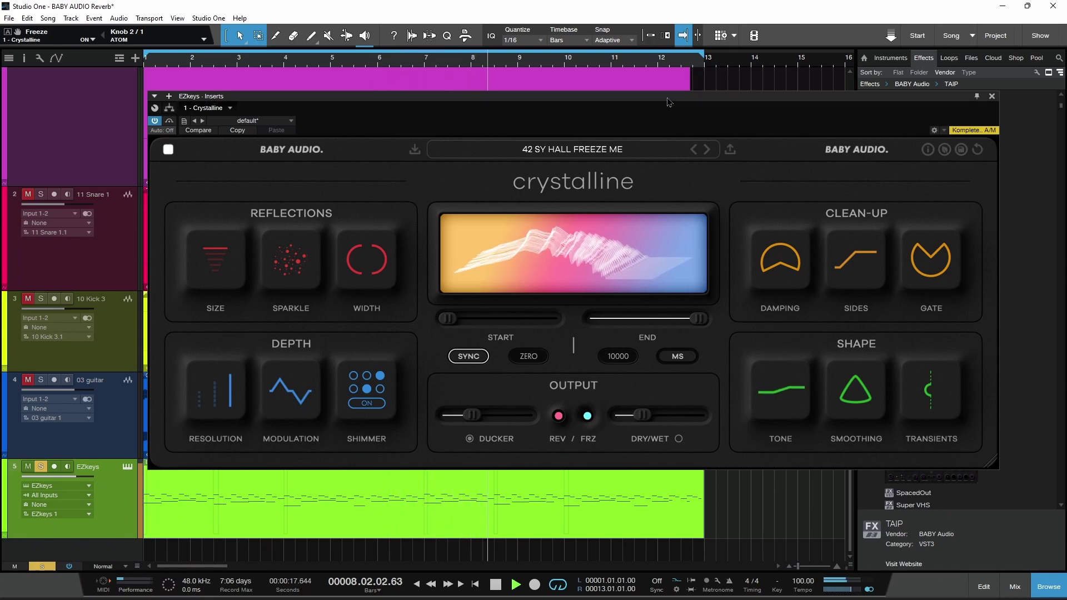
left_click_drag(669, 103, 678, 105)
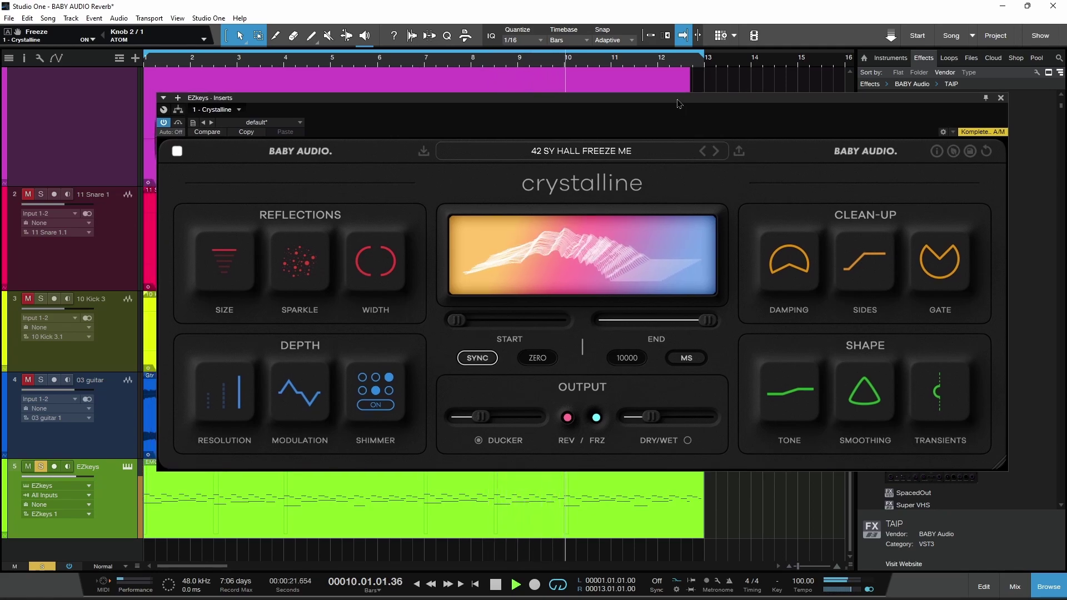
mouse_move(596, 423)
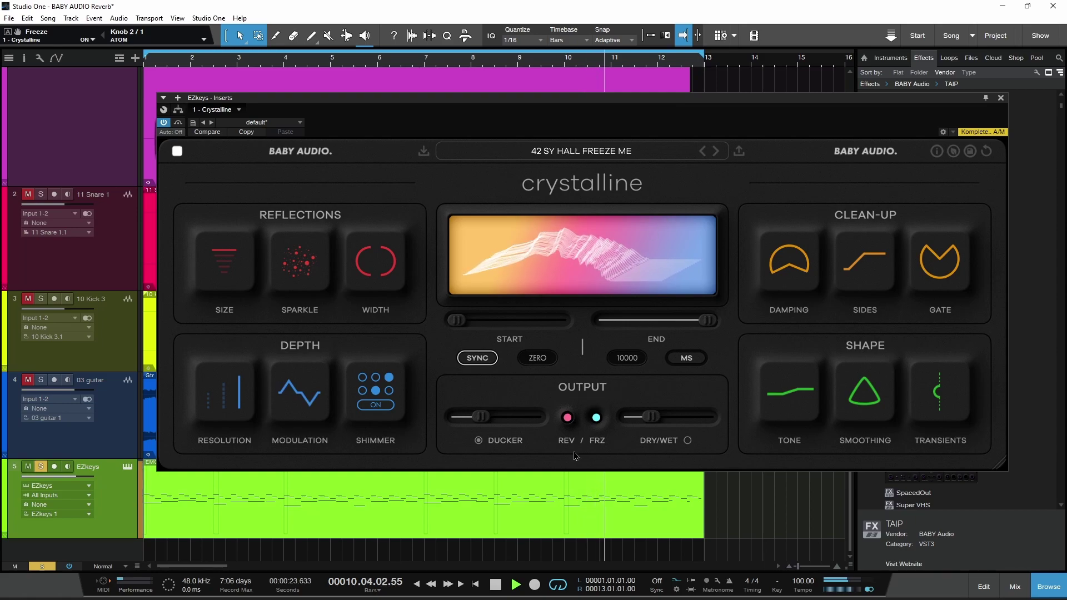
left_click(596, 424)
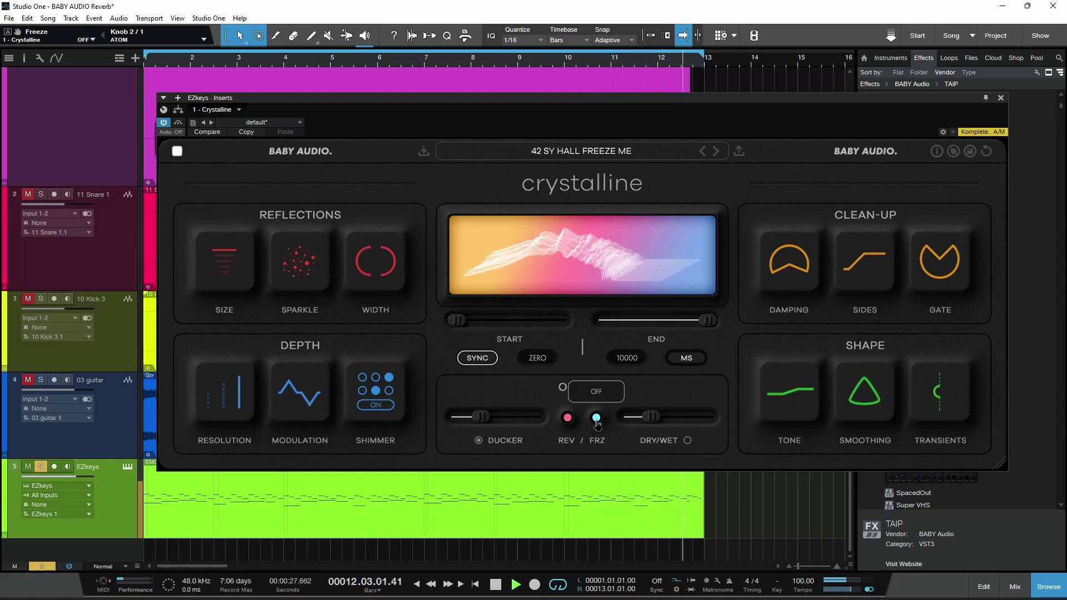
left_click_drag(802, 102, 807, 101)
mouse_move(793, 434)
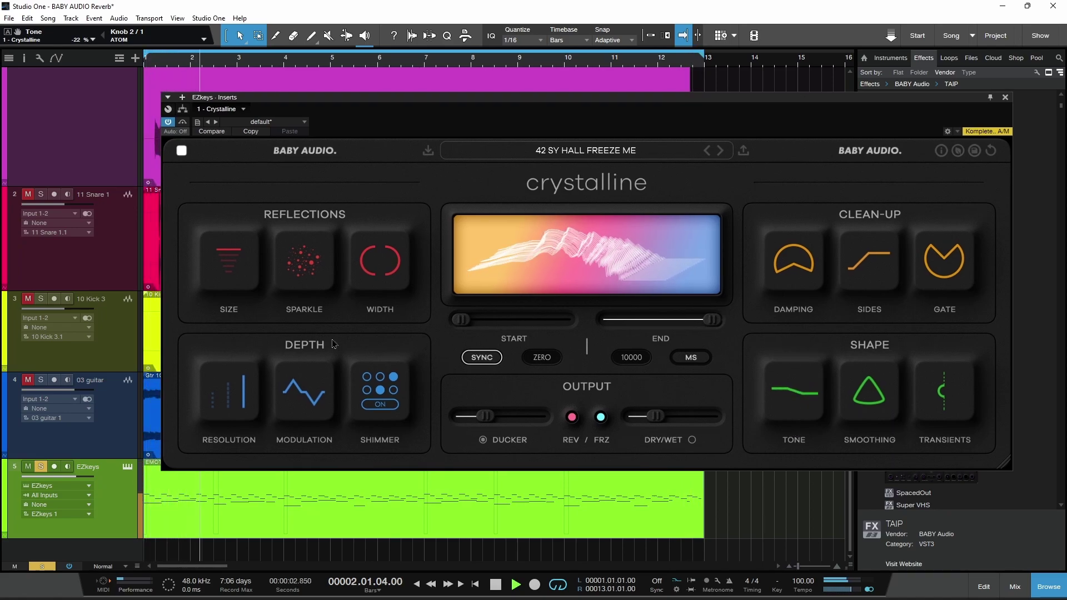
mouse_move(389, 272)
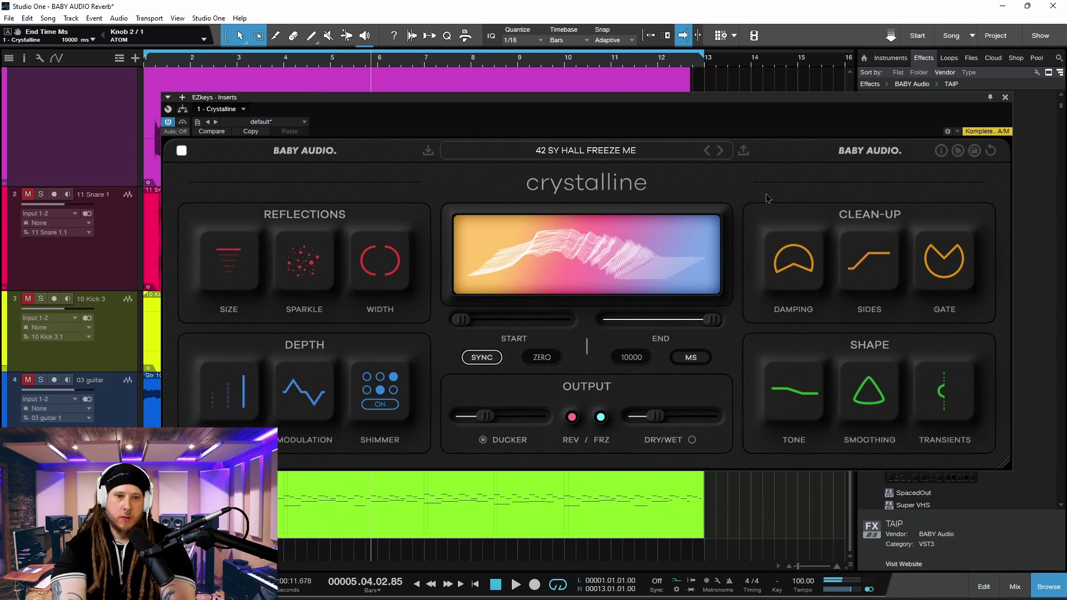
- Unmute the snare, kick and guitar tracks and return playback to the song start
key("shift+m")
scroll(72, 250, "up", 2)
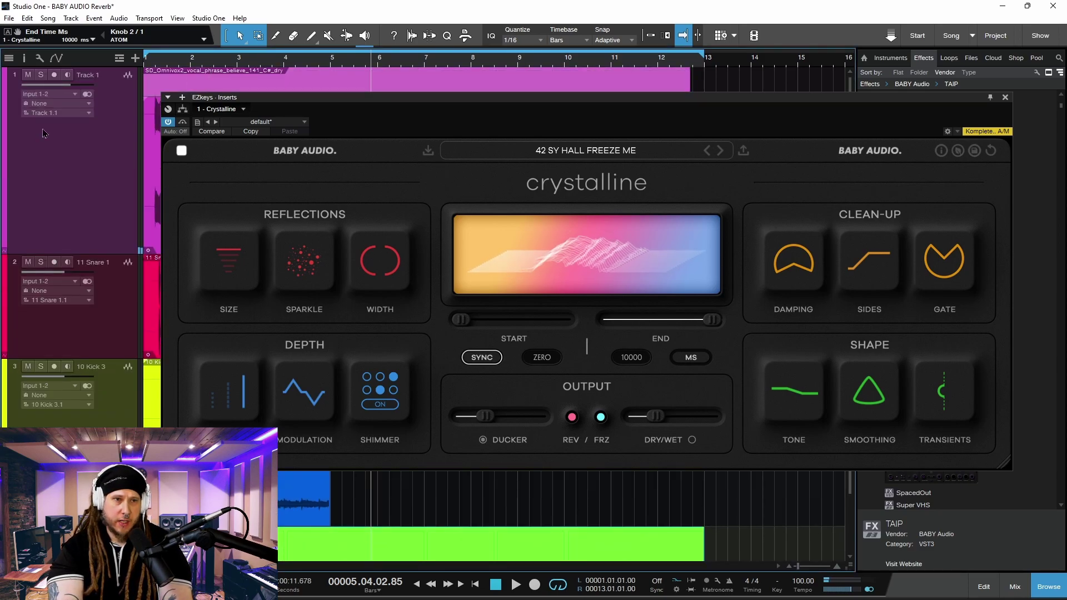
key("Home")
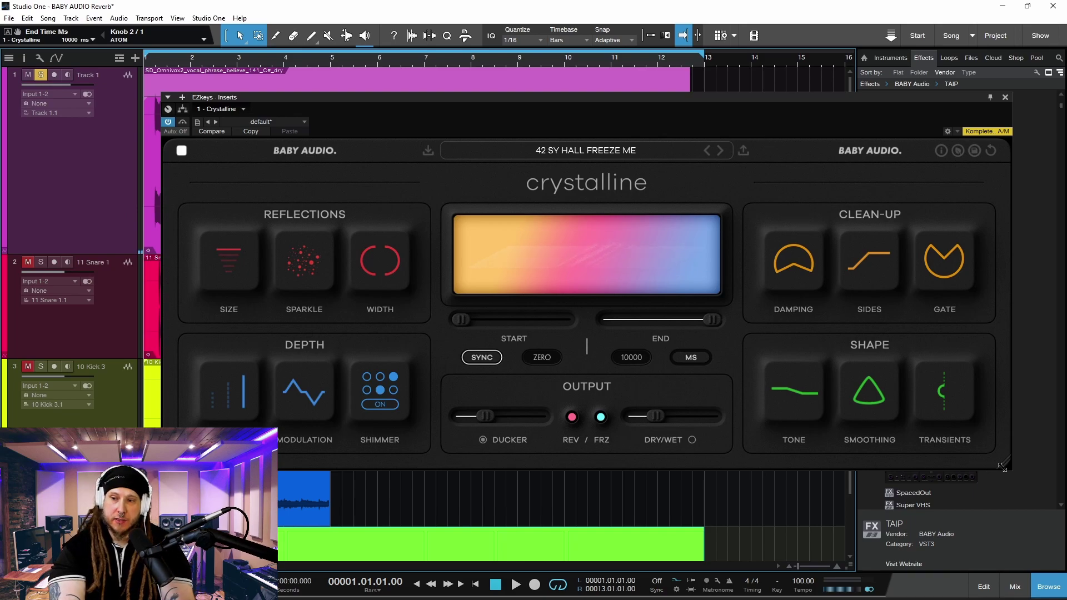
- Shrink the piano reverb window and move it down to reveal the vocal waveform, then stop playback
left_click_drag(1003, 467, 874, 411)
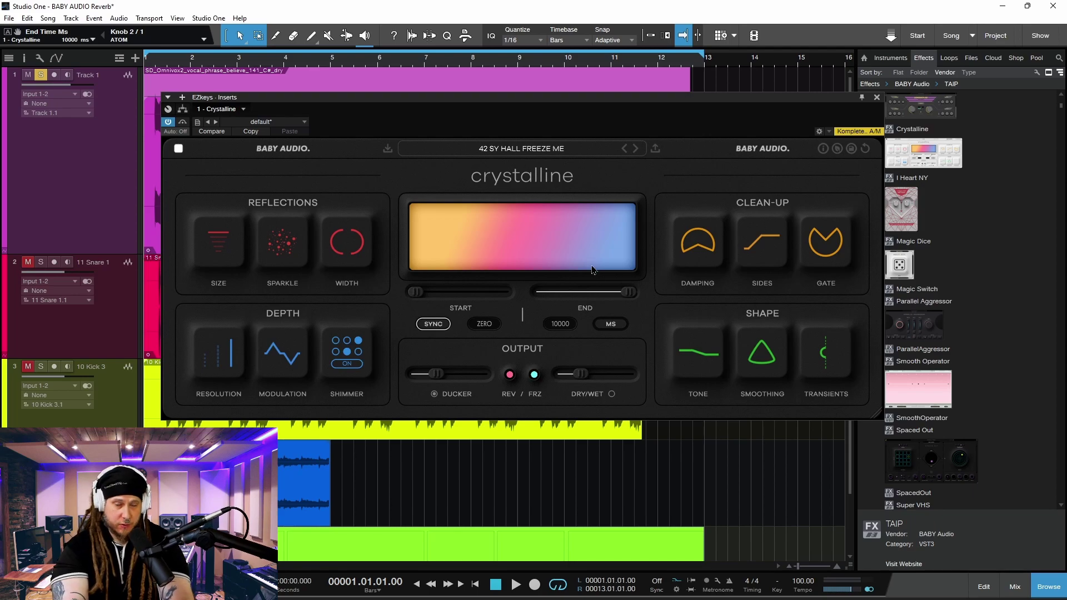
left_click_drag(759, 104, 743, 147)
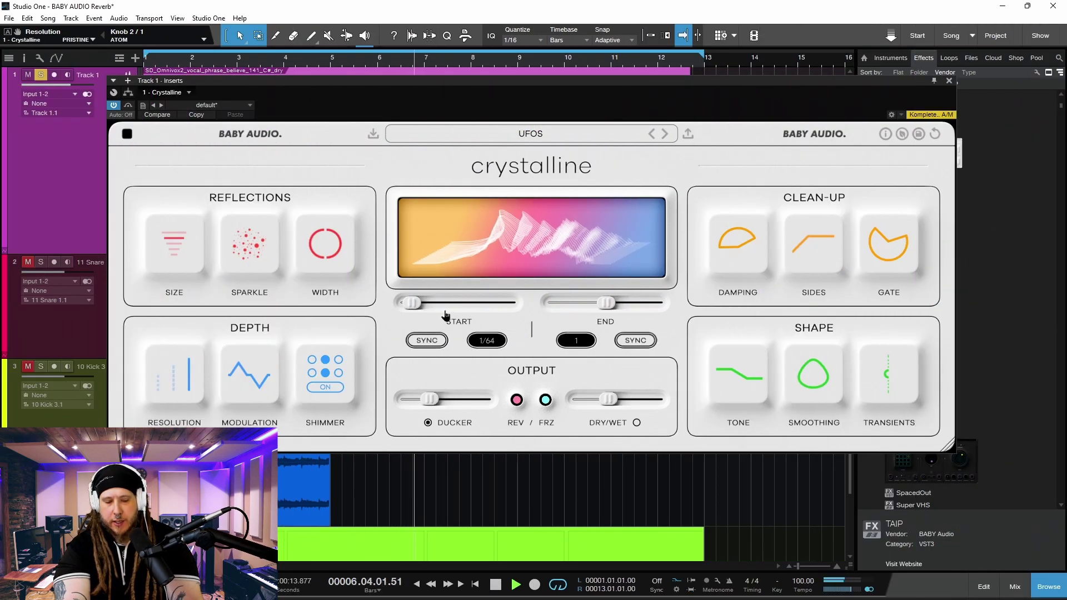
key("space")
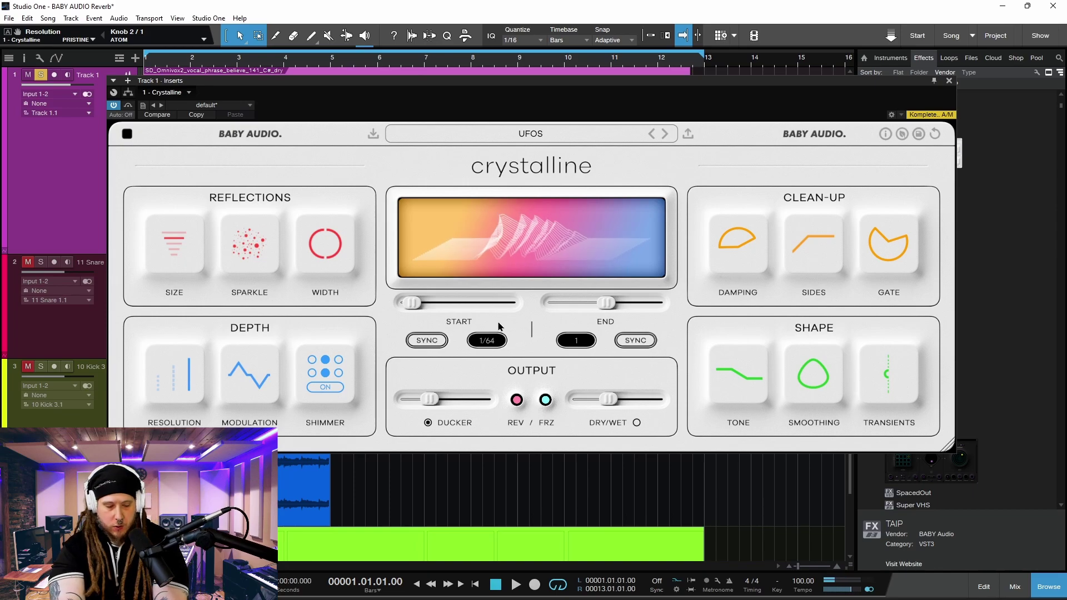